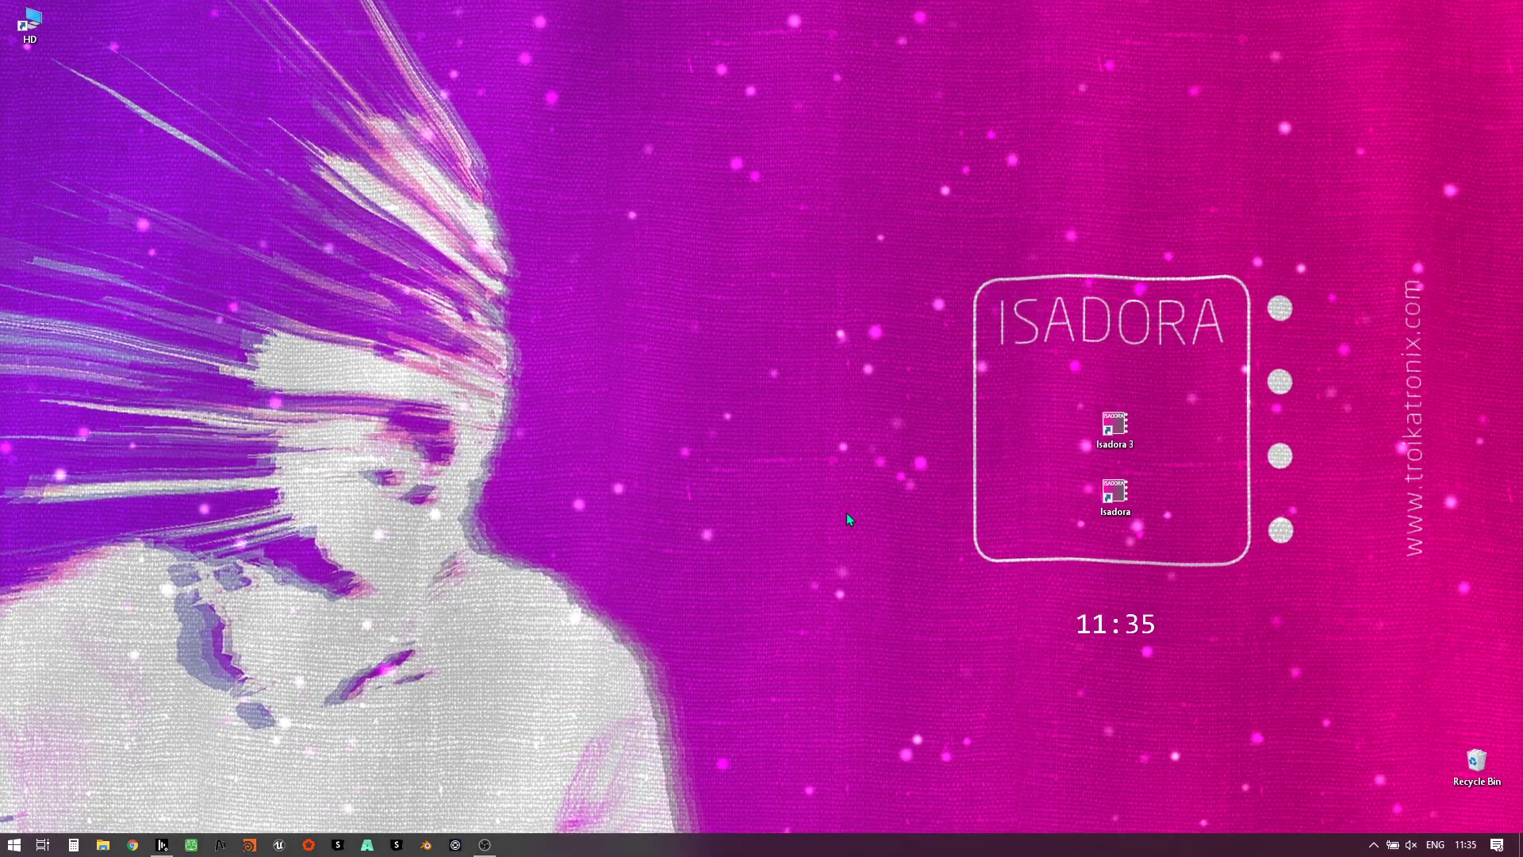
Launch Isadora 3 and maximize its empty Untitled patch window to full screen.
{"action": "double_click", "coordinate": [1109, 406]}
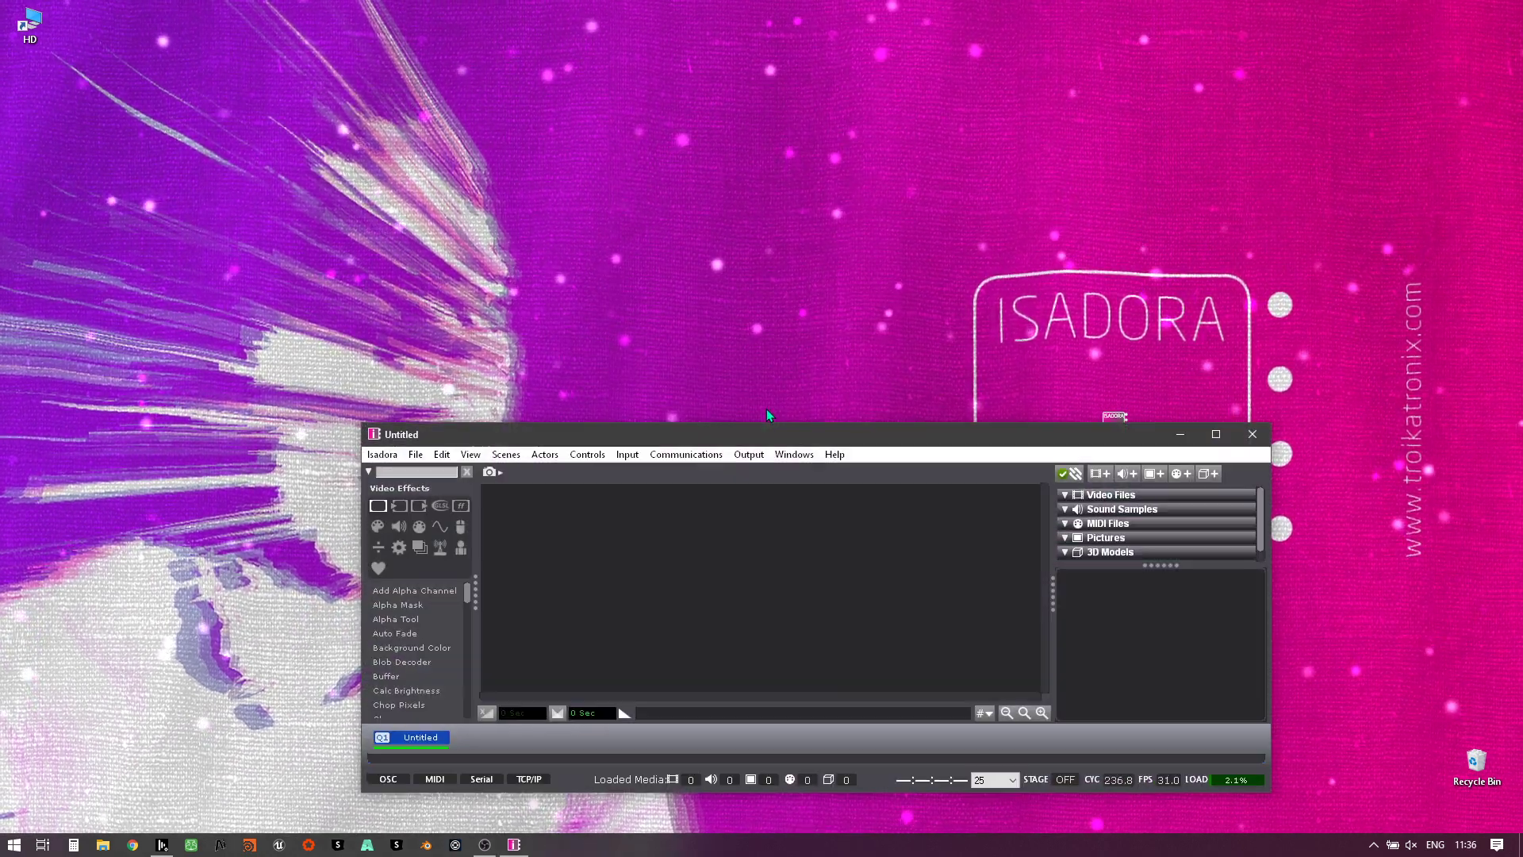
{"action": "double_click", "coordinate": [511, 434]}
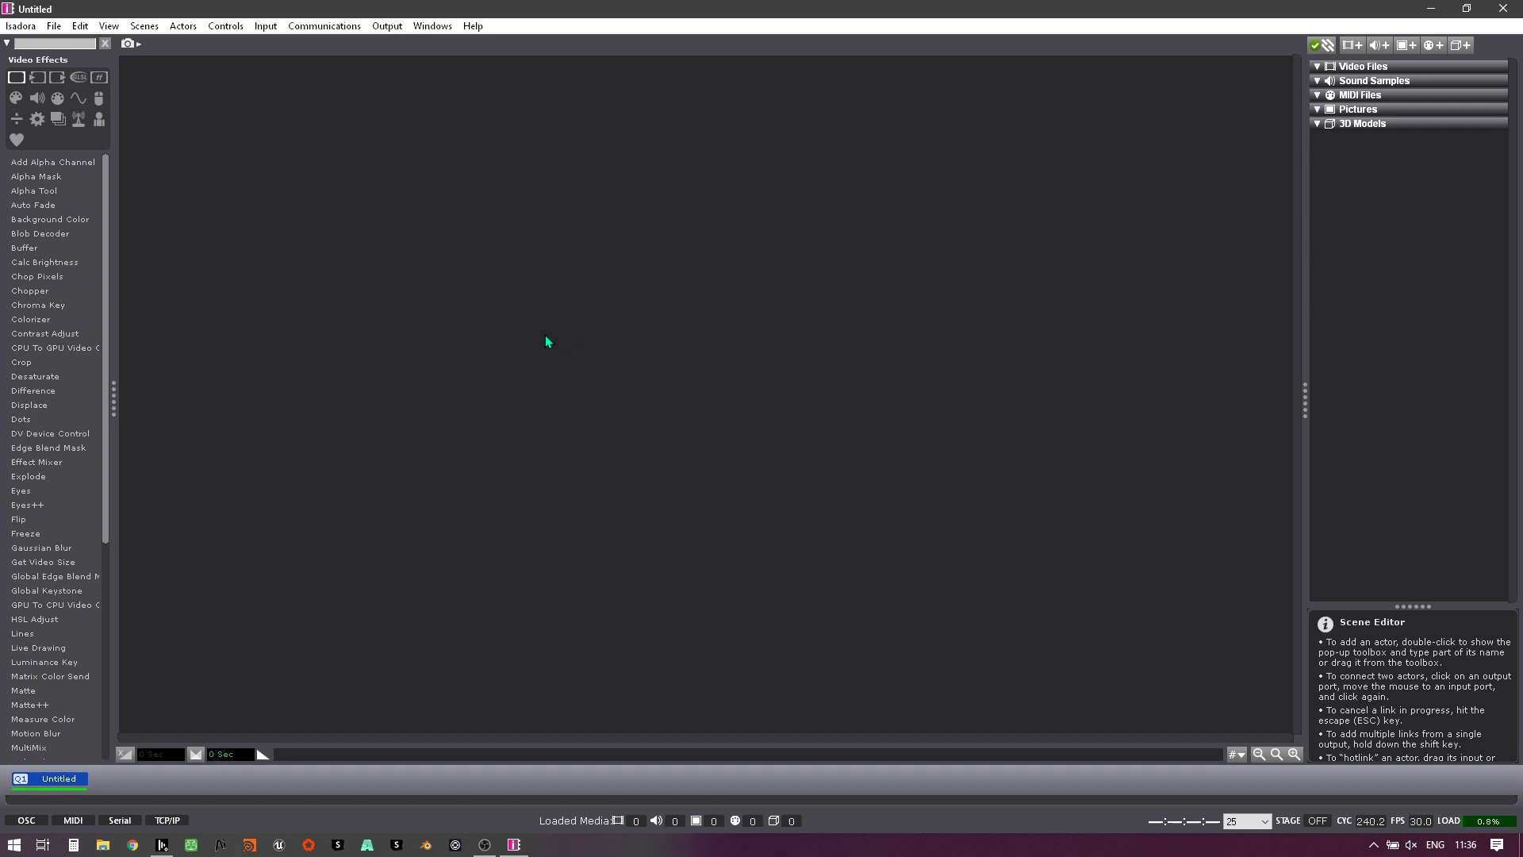
Add OSC Transmit actors (localhost, port 1234, /isadora/1) and align the pair in the scene.
{"action": "double_click", "coordinate": [587, 341]}
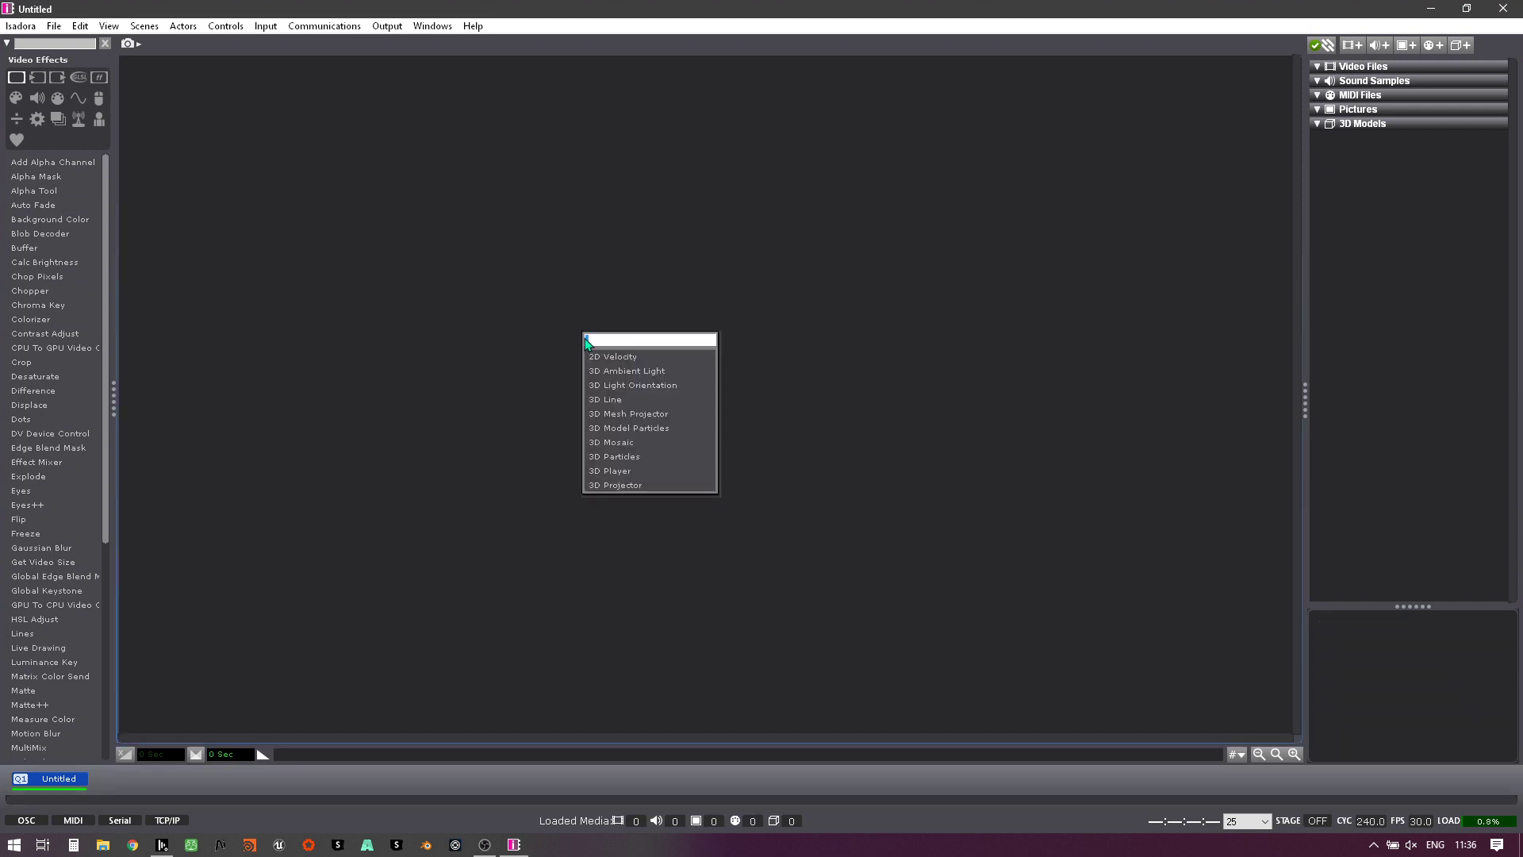
{"action": "type", "text": "osc"}
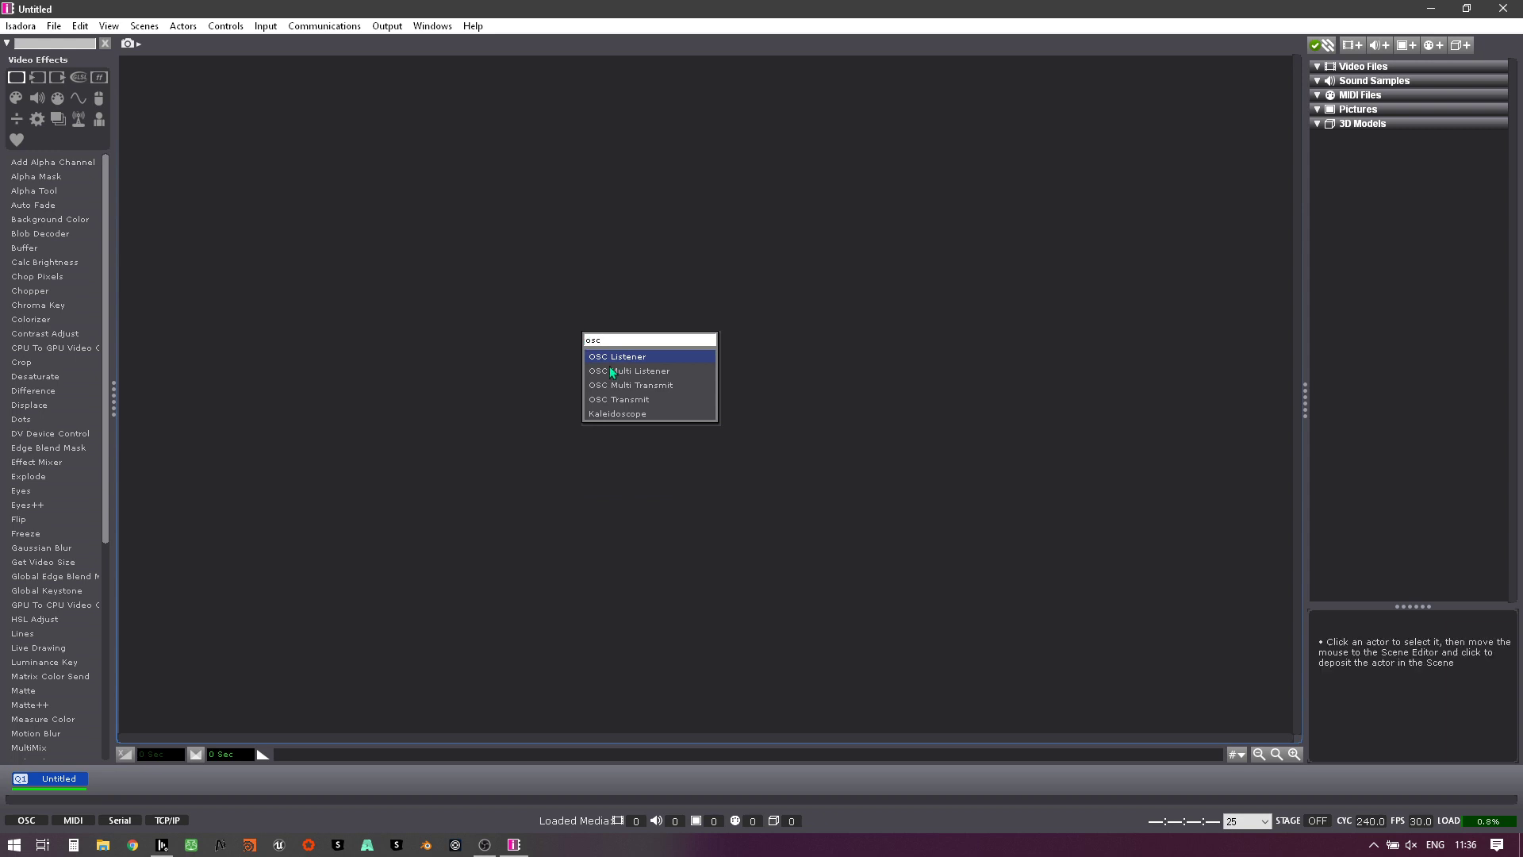
{"action": "left_click", "coordinate": [630, 399]}
{"action": "left_click_drag", "start_coordinate": [622, 339], "coordinate": [952, 270]}
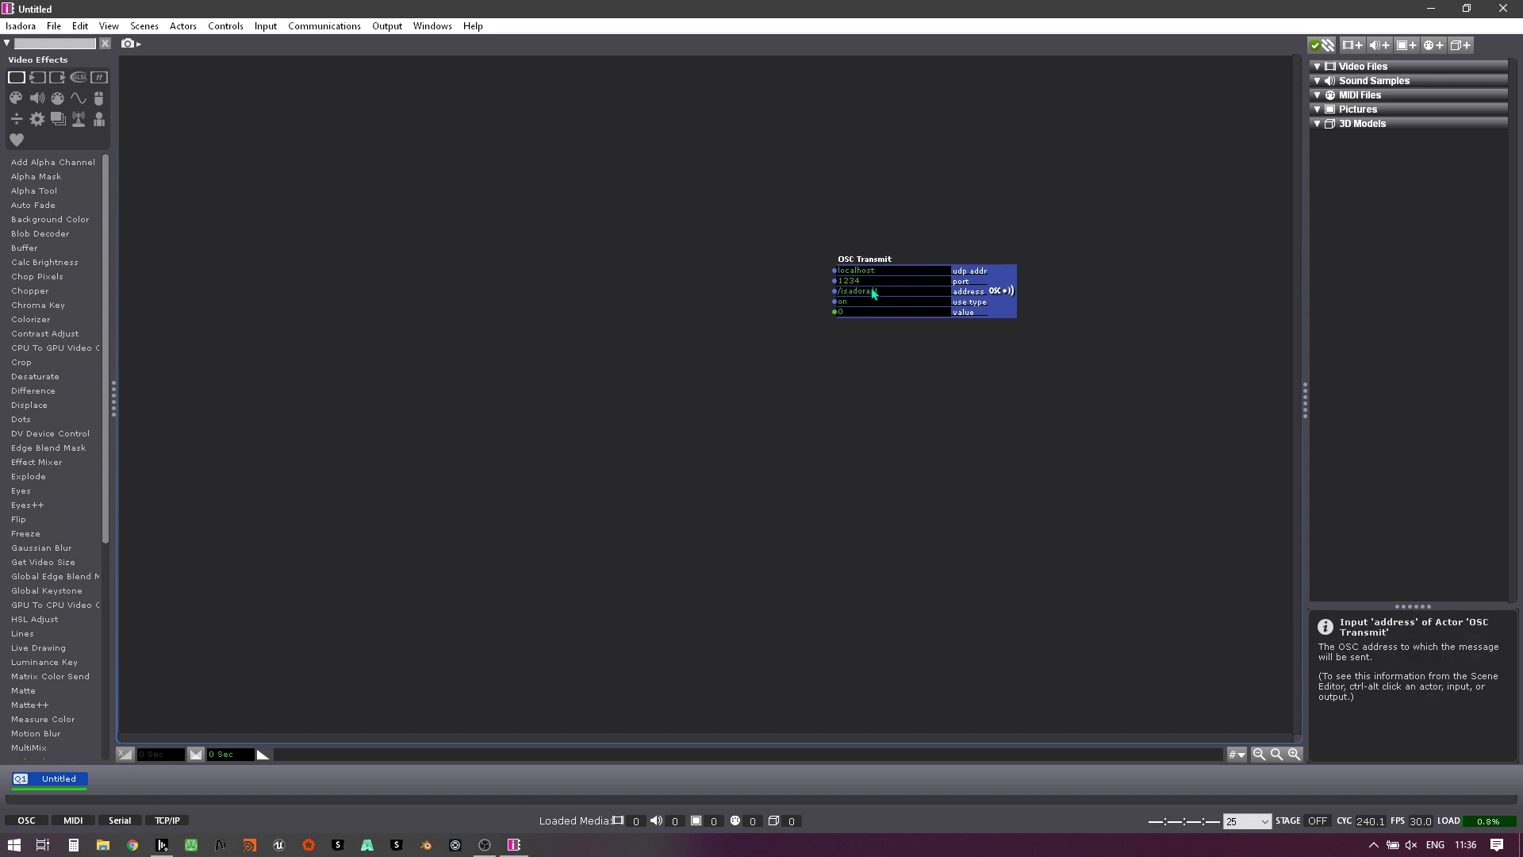
{"action": "left_click_drag", "start_coordinate": [991, 309], "coordinate": [958, 340]}
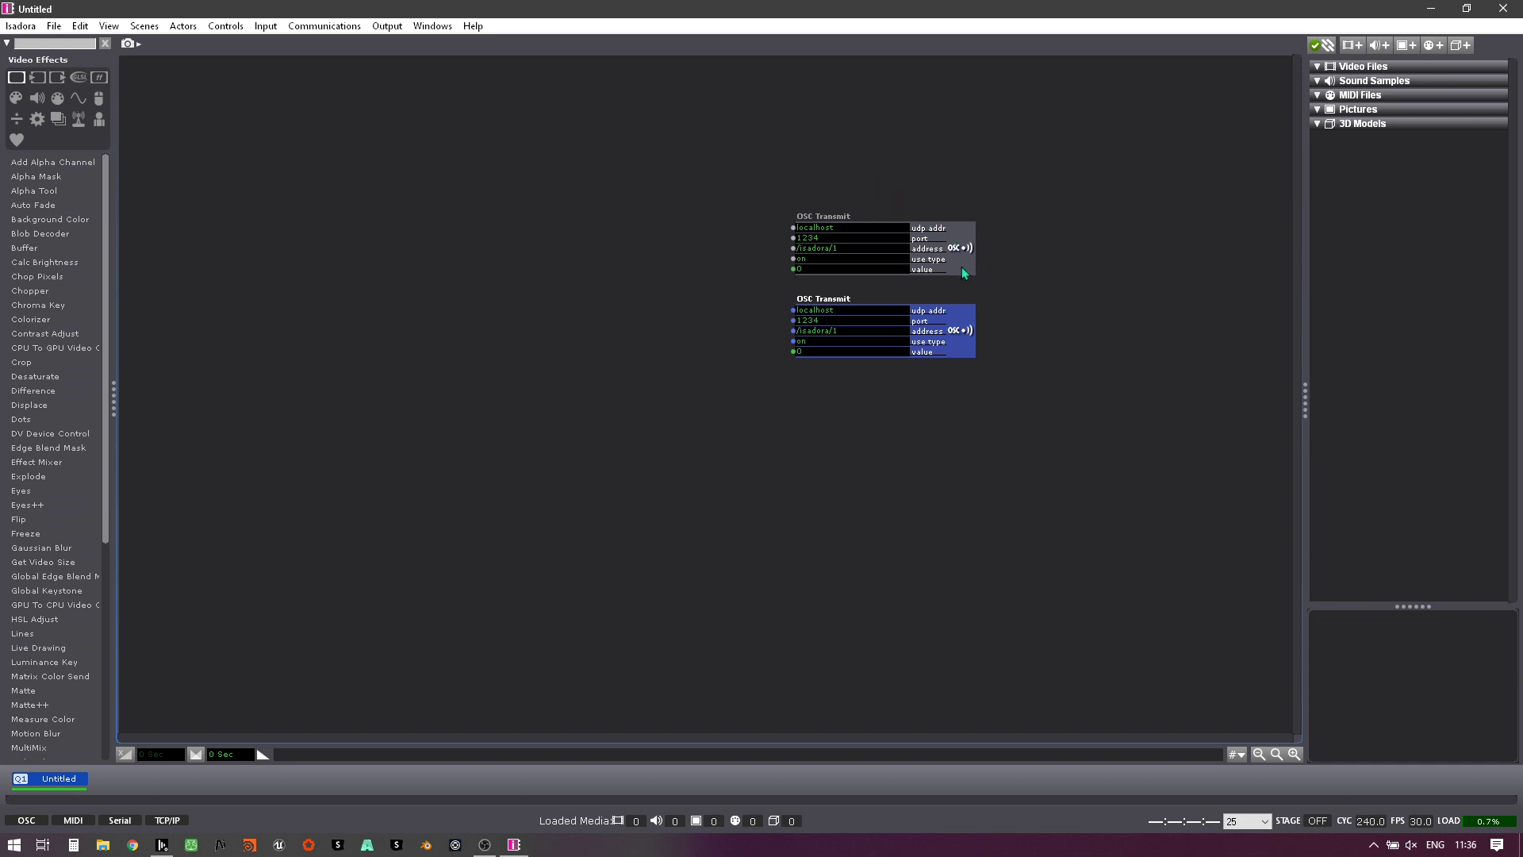
{"action": "left_click_drag", "start_coordinate": [961, 267], "coordinate": [960, 240]}
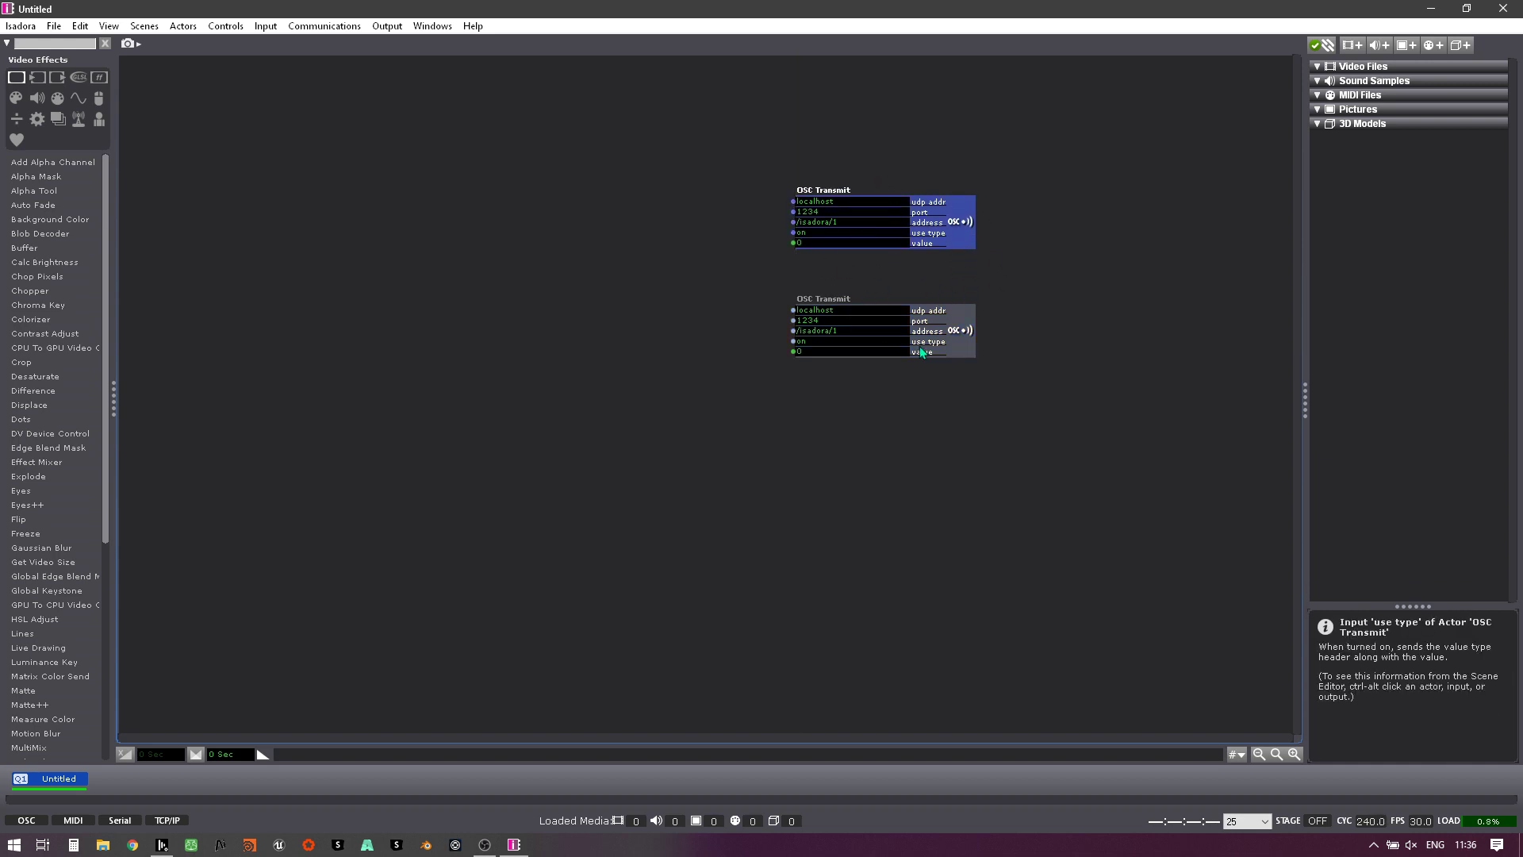
{"action": "double_click", "coordinate": [427, 287]}
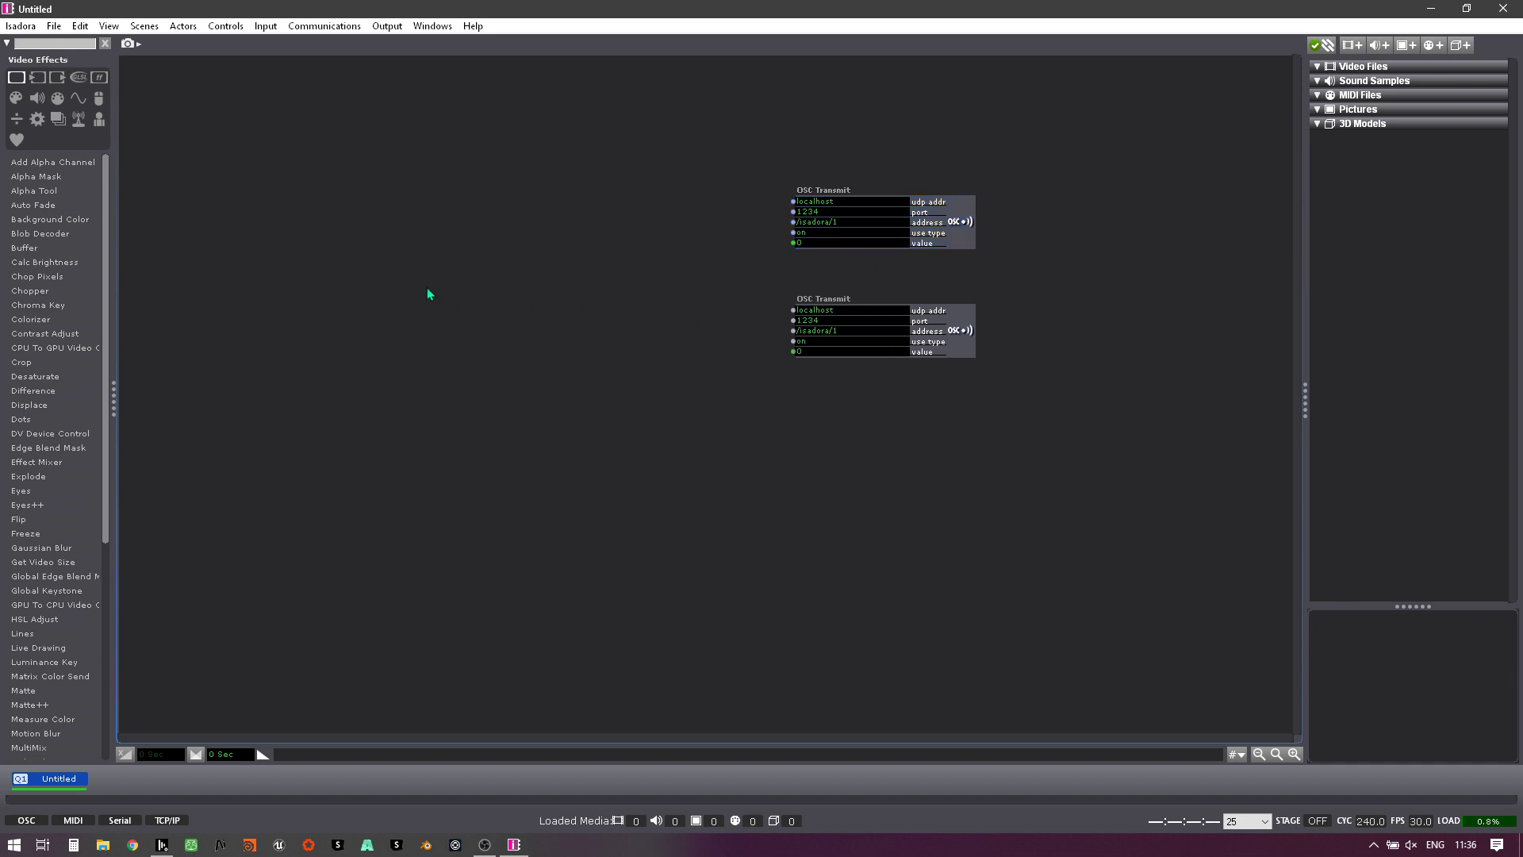
Add a Keyboard Watcher with direction 'down' left of the OSC actors and duplicate it below.
{"action": "type", "text": "key"}
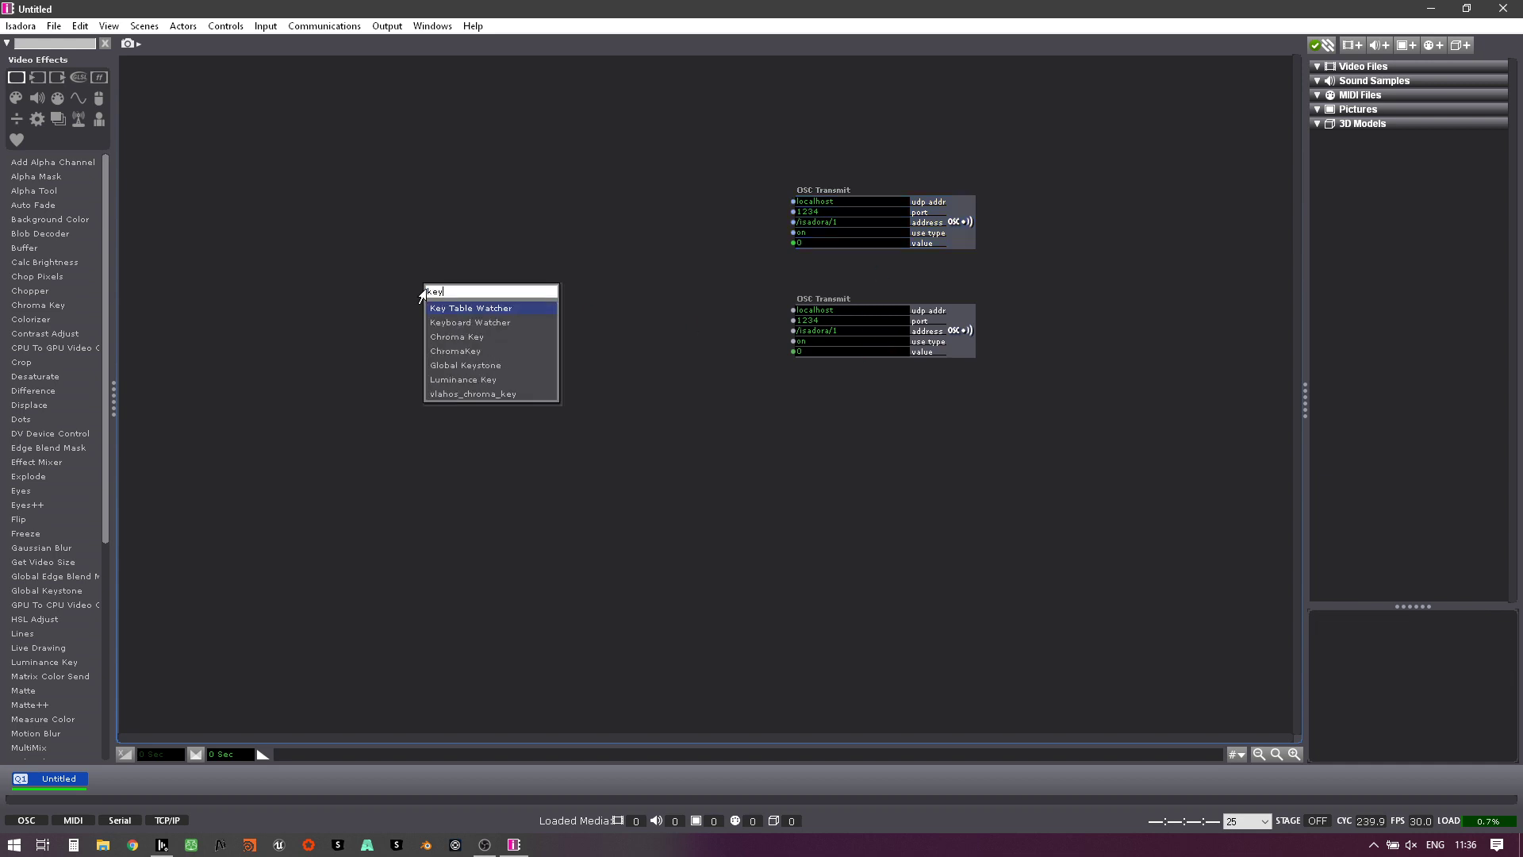
{"action": "left_click", "coordinate": [454, 321]}
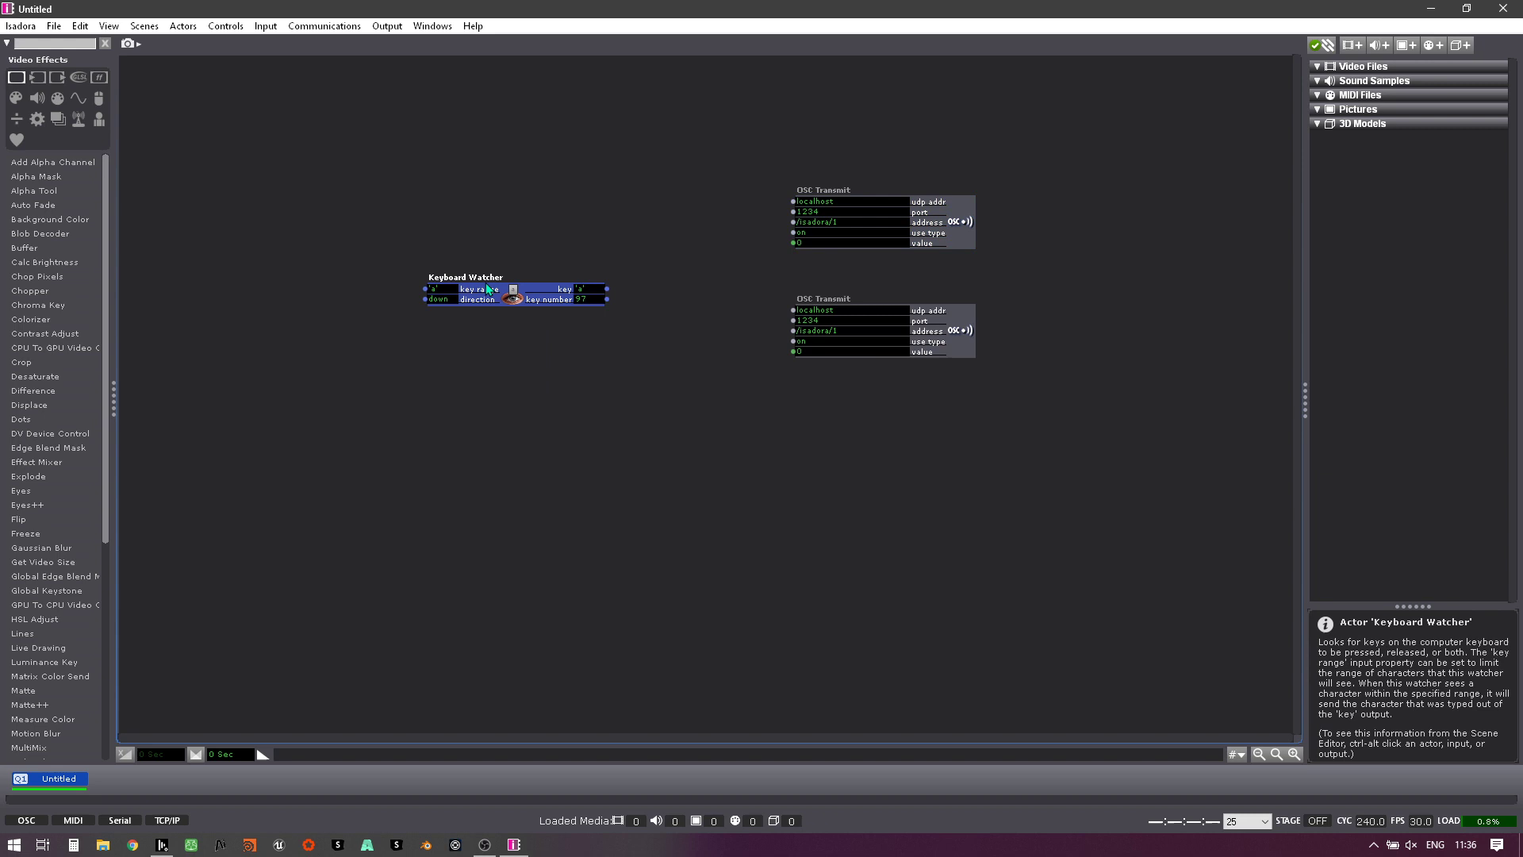
{"action": "left_click_drag", "start_coordinate": [485, 290], "coordinate": [404, 214]}
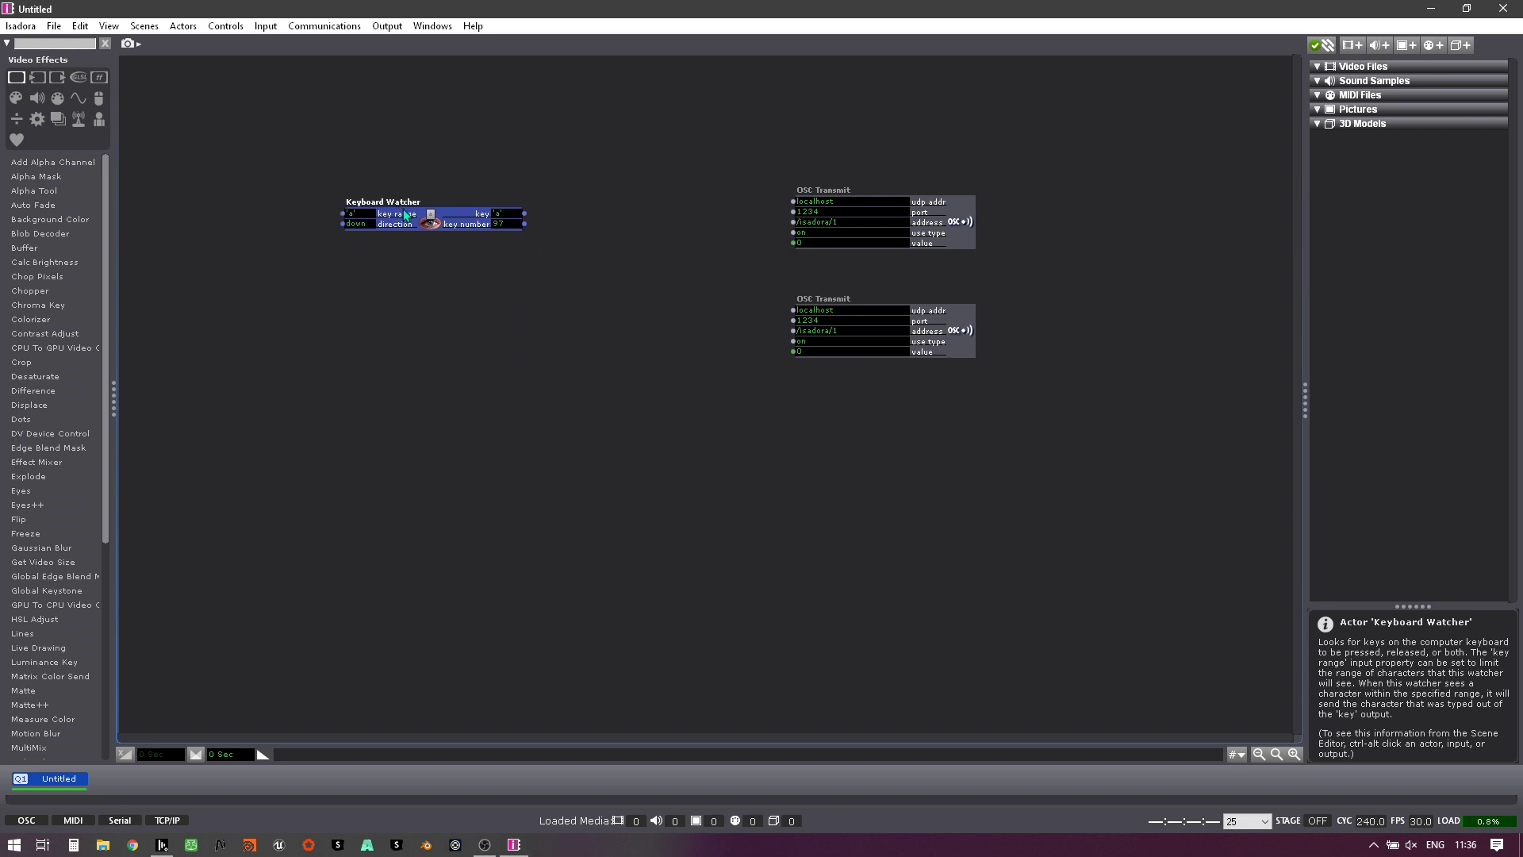
{"action": "left_click", "coordinate": [361, 224]}
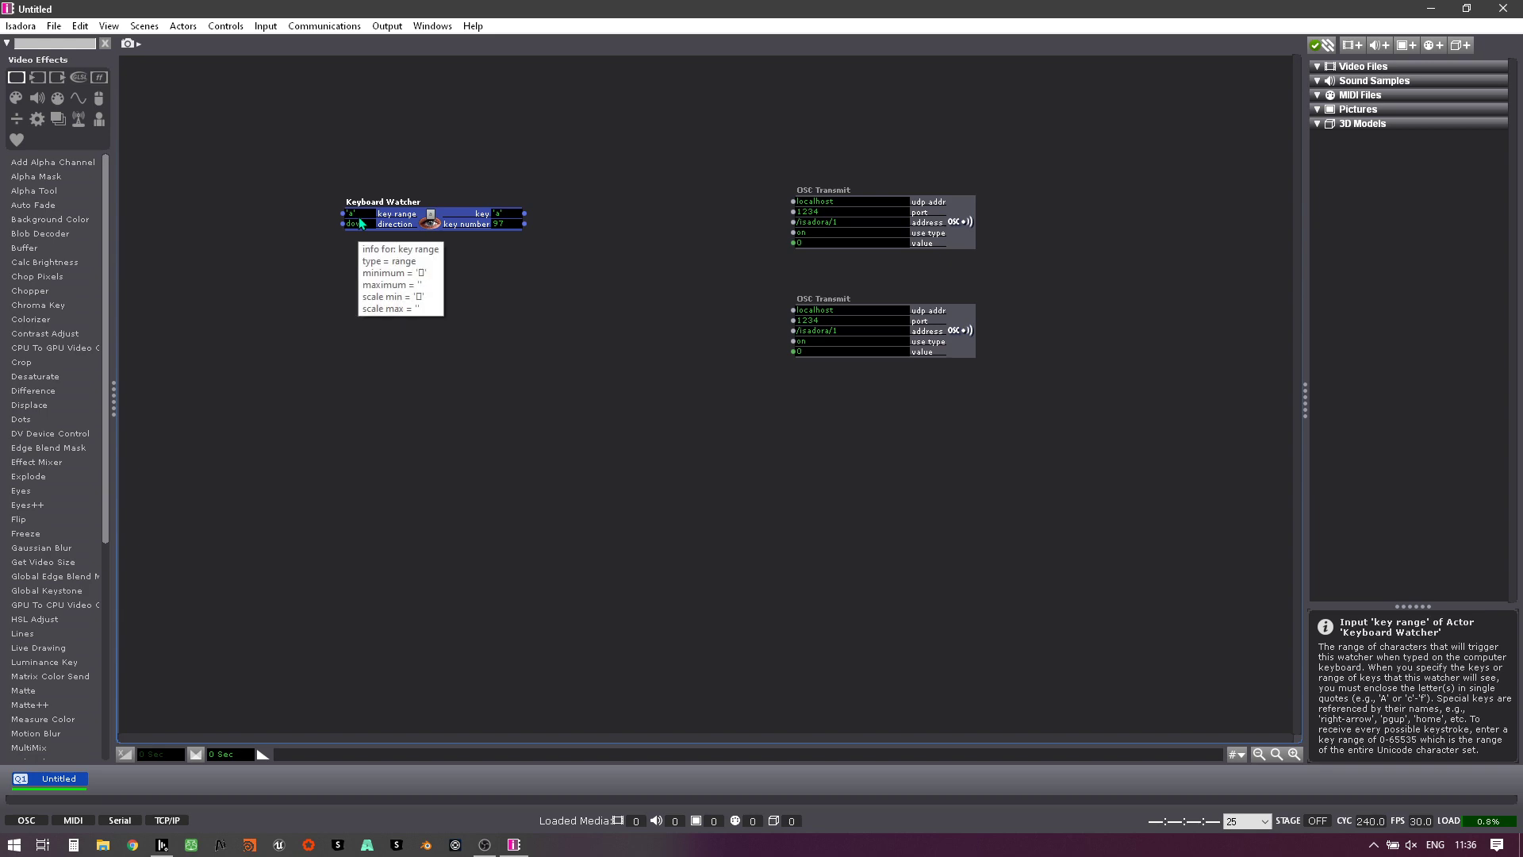
{"action": "left_click", "coordinate": [405, 244]}
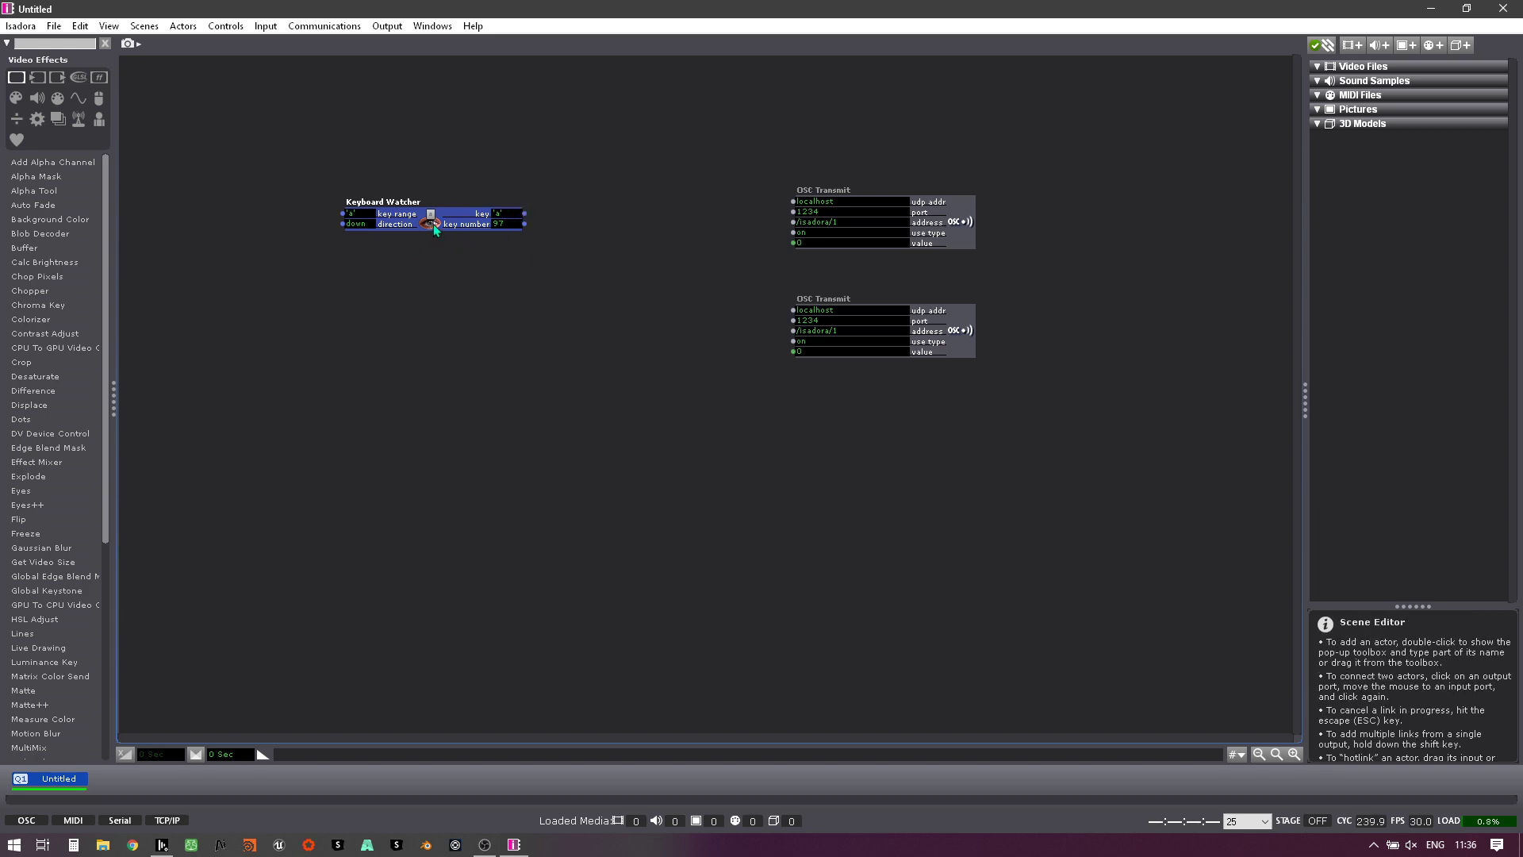
{"action": "left_click_drag", "start_coordinate": [434, 230], "coordinate": [423, 303]}
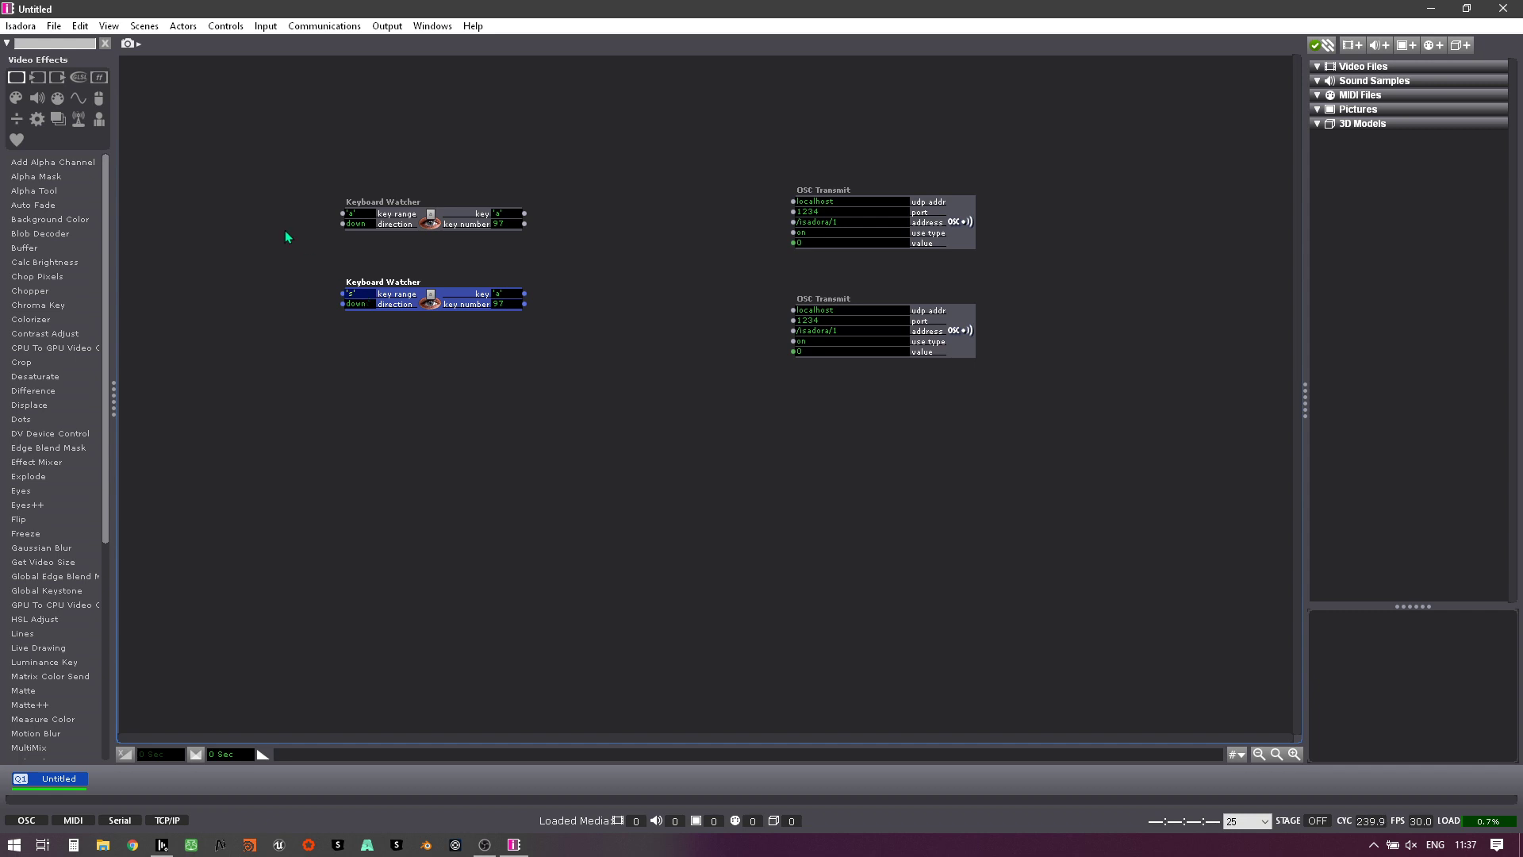
{"action": "left_click", "coordinate": [384, 387]}
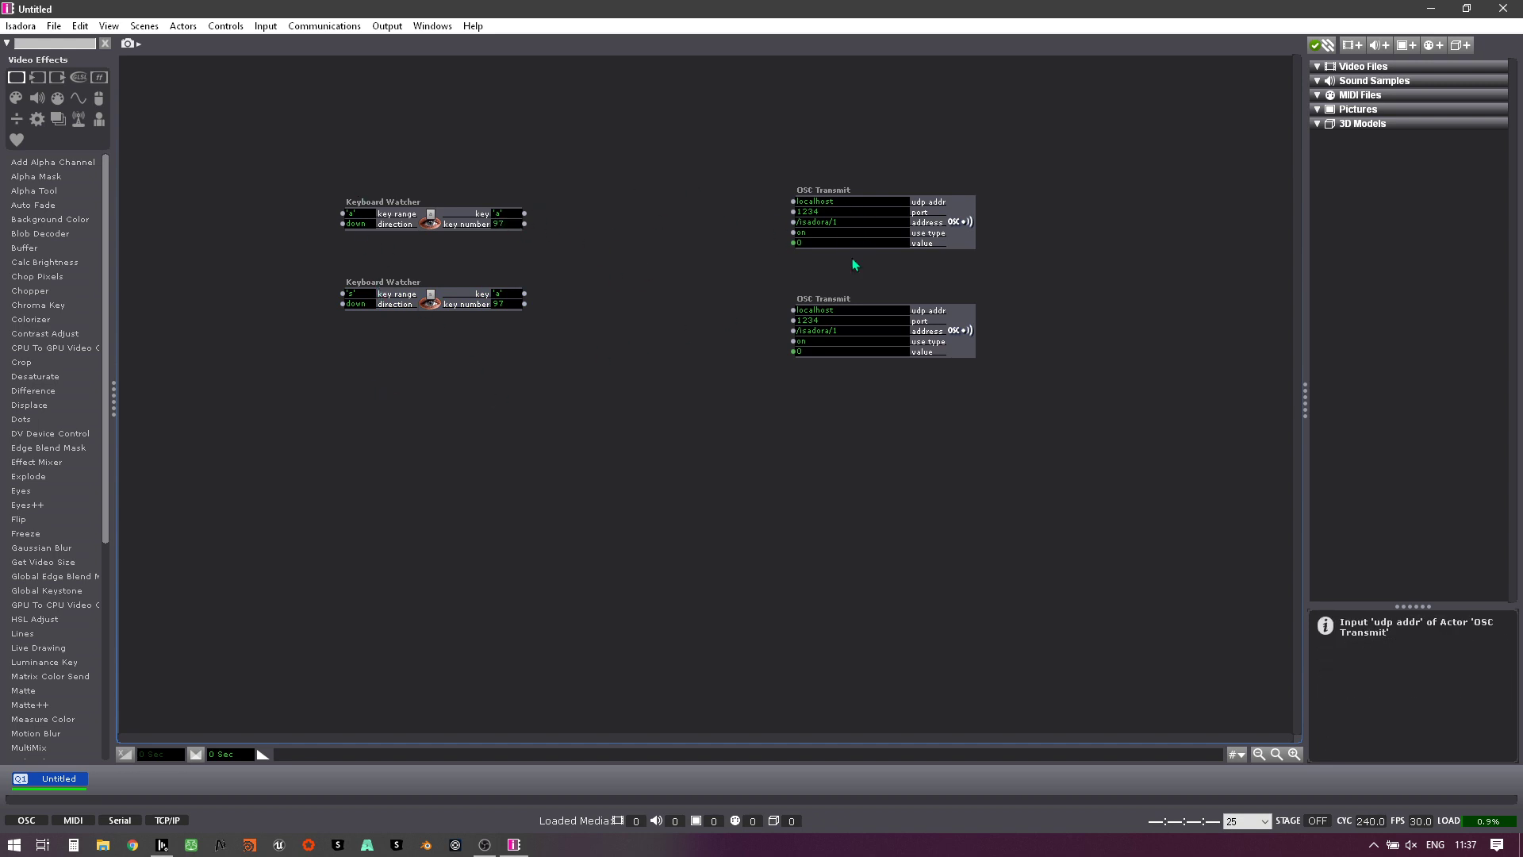
Nudge both OSC Transmit actors up slightly to line up with the watchers.
{"action": "left_click_drag", "start_coordinate": [944, 240], "coordinate": [941, 232]}
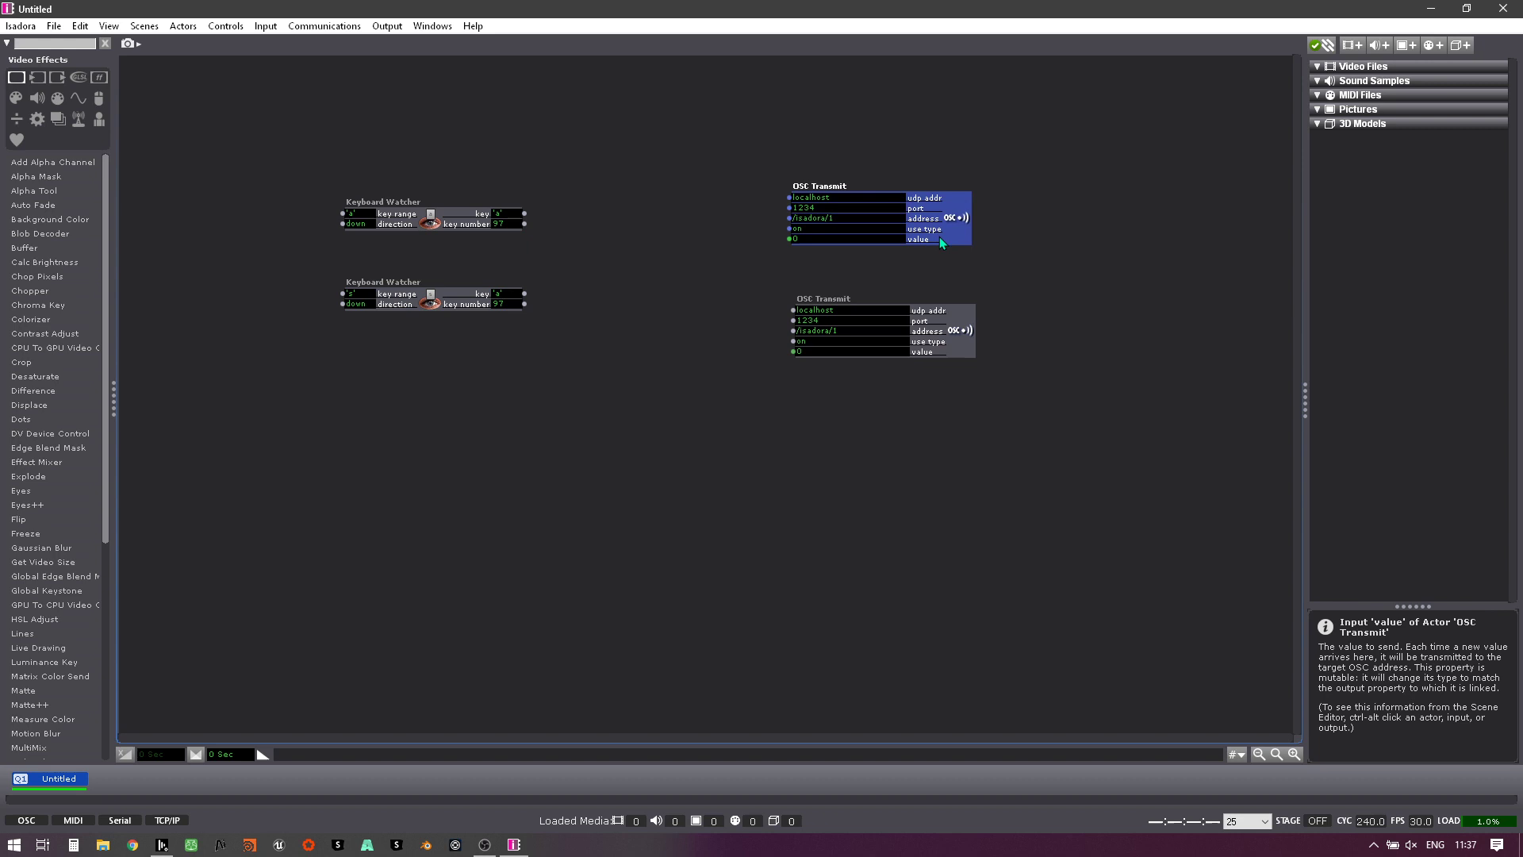
{"action": "right_click", "coordinate": [449, 308]}
{"action": "left_click_drag", "start_coordinate": [961, 355], "coordinate": [954, 346]}
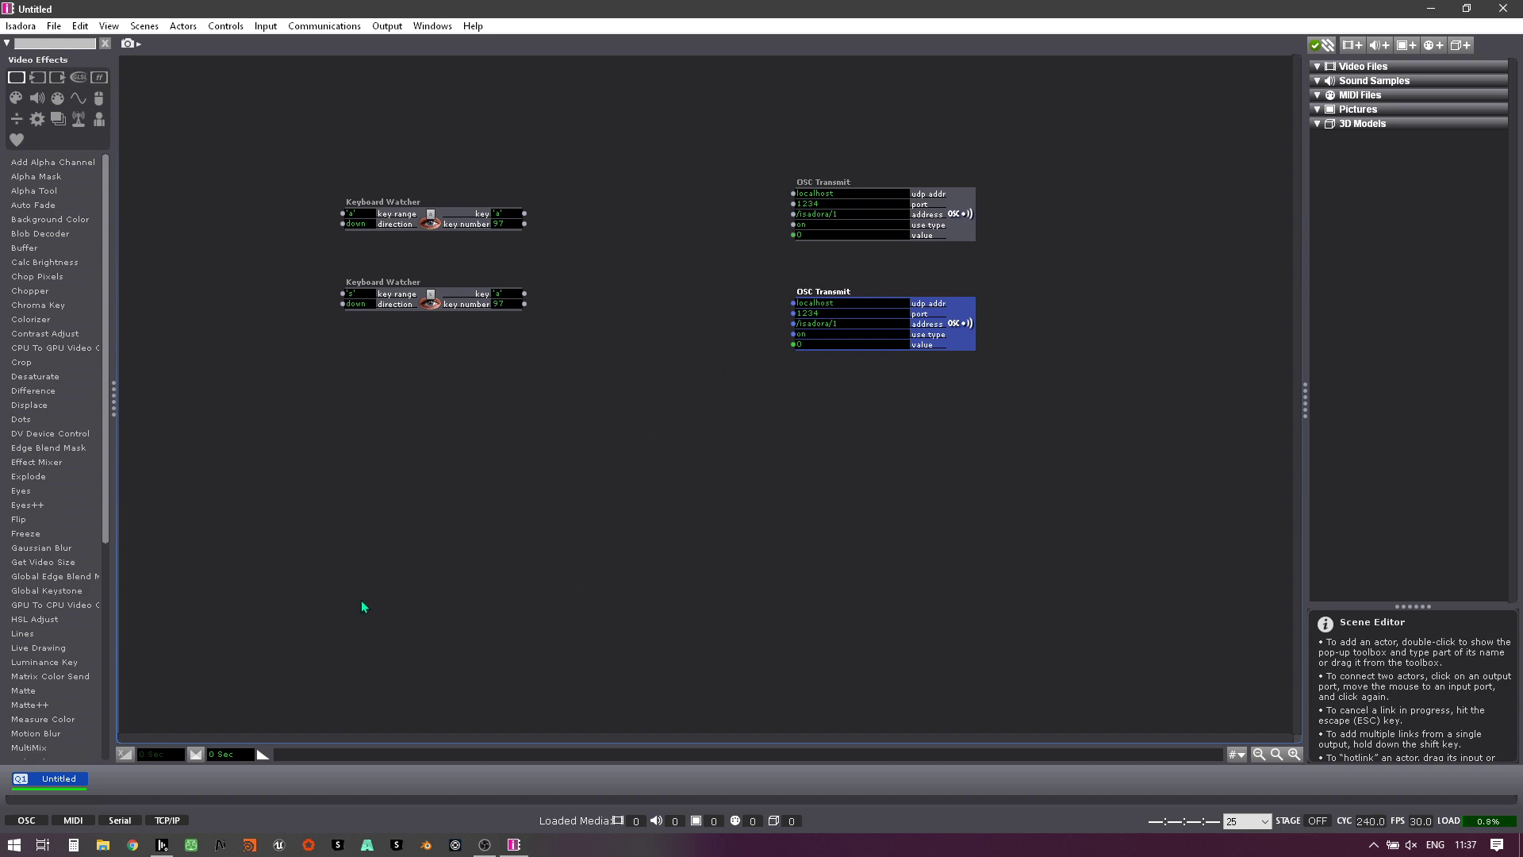
Create a new d3manager project named 'OSC Demo'.
{"action": "left_click", "coordinate": [162, 844]}
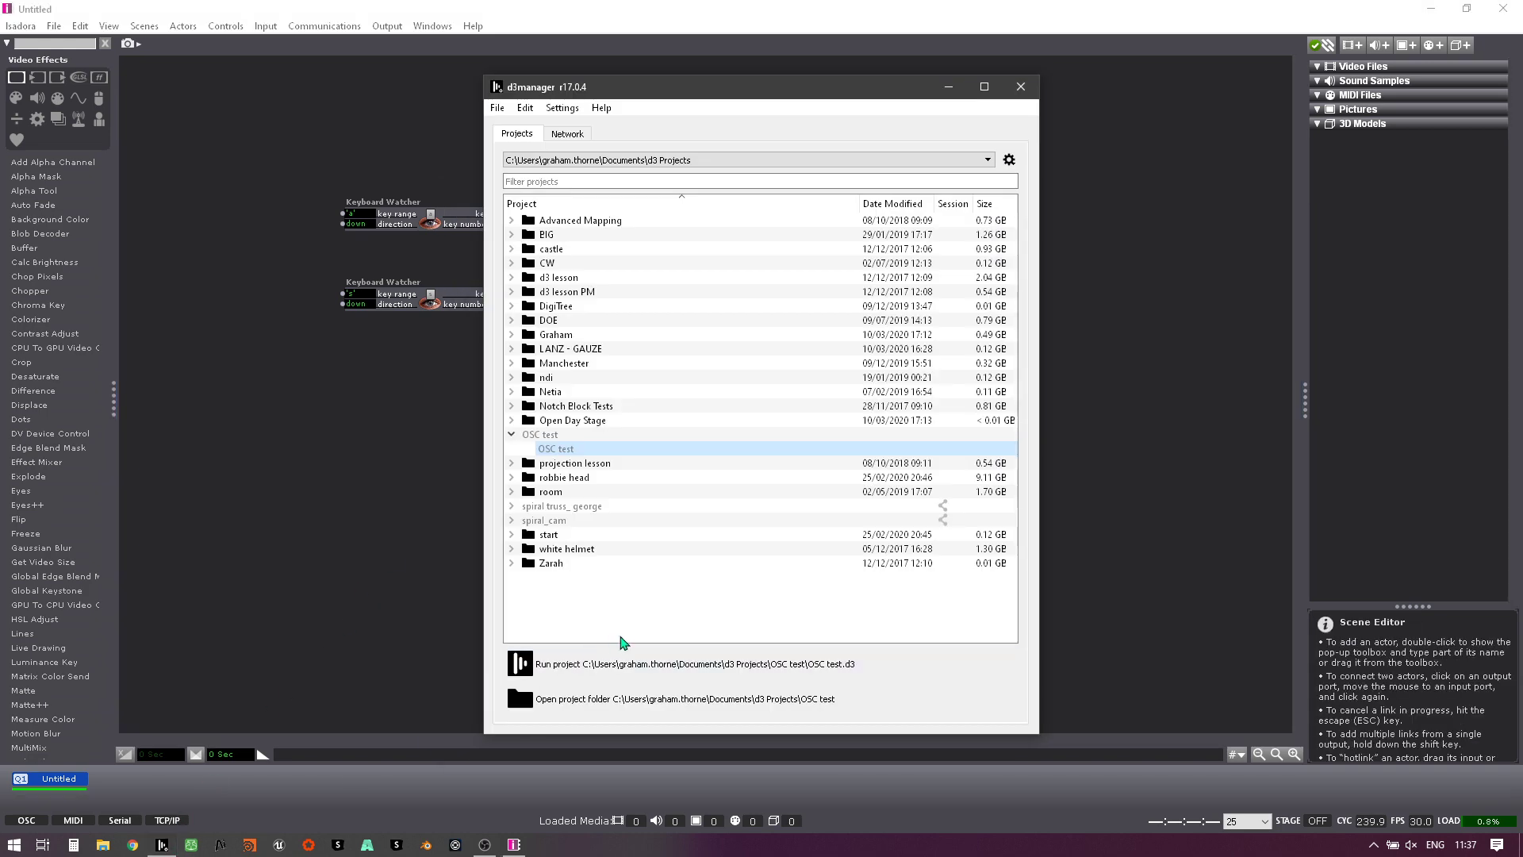
{"action": "left_click", "coordinate": [497, 107]}
{"action": "left_click", "coordinate": [523, 125]}
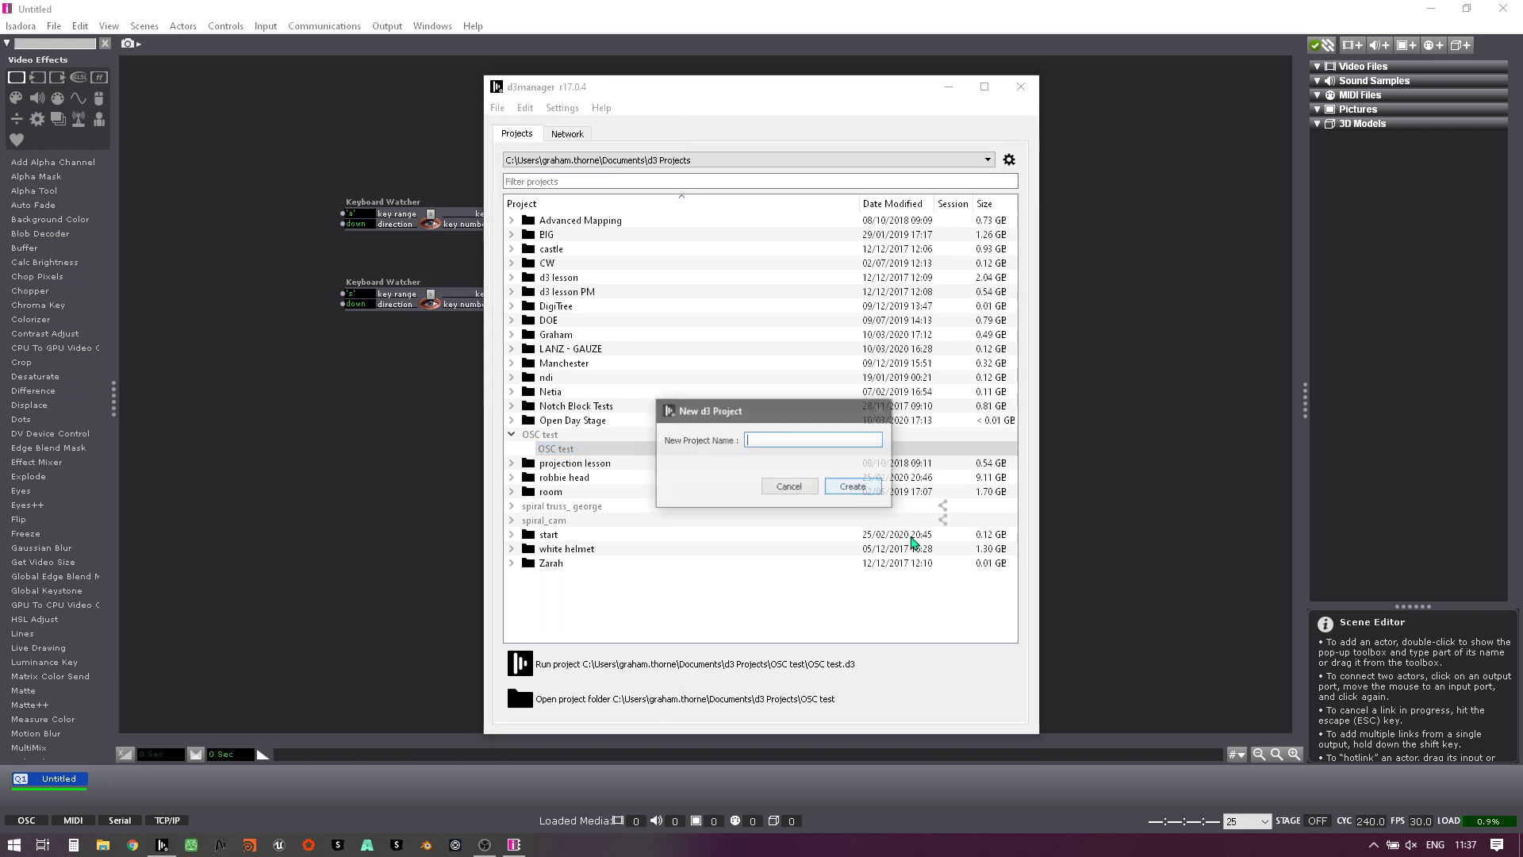
{"action": "type", "text": "OSC "}
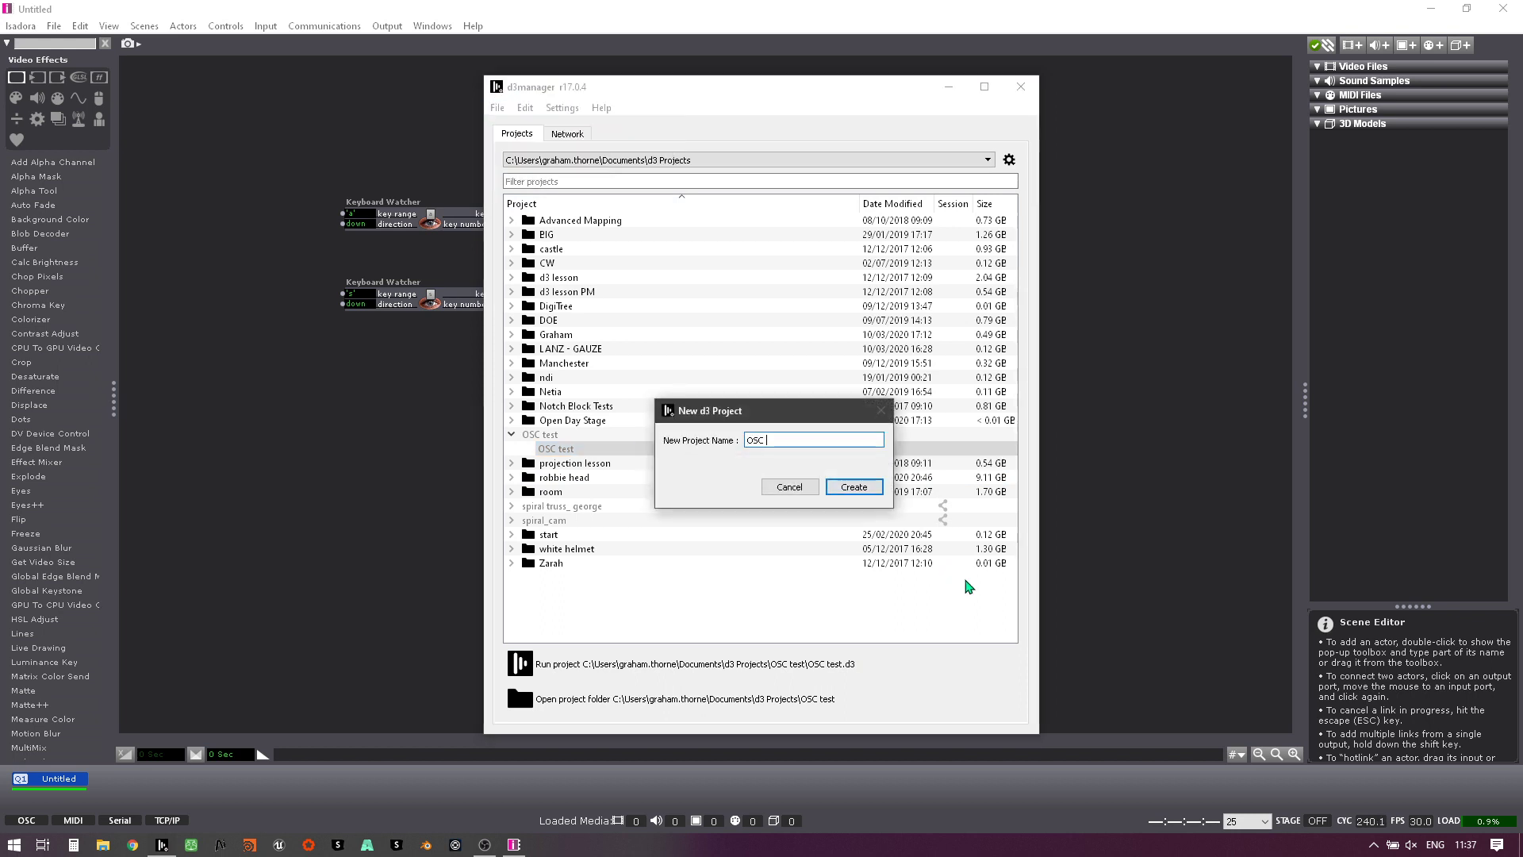
{"action": "type", "text": "Demo"}
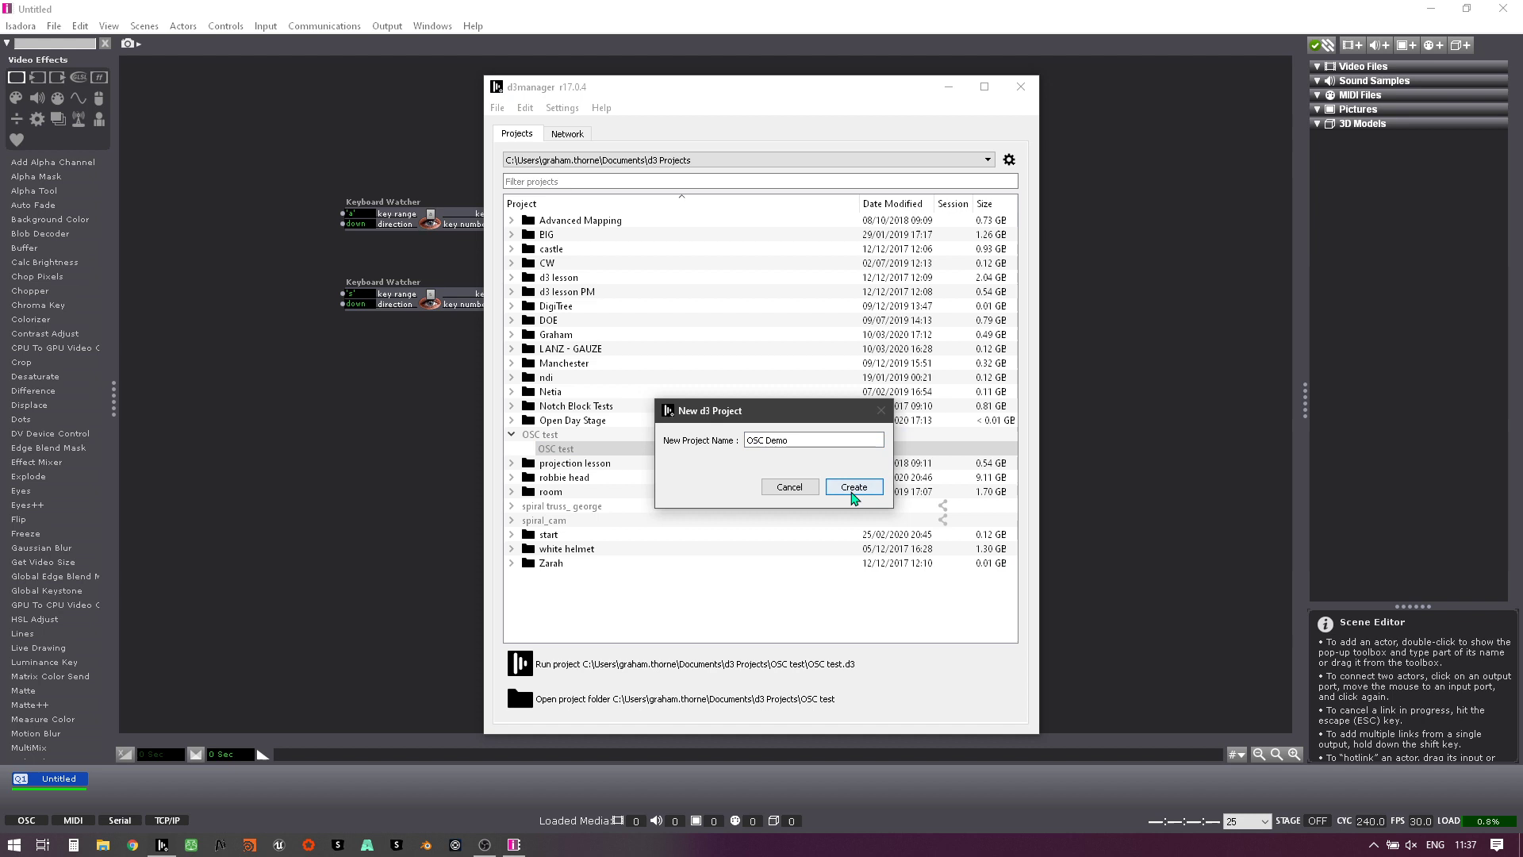
{"action": "left_click", "coordinate": [850, 487]}
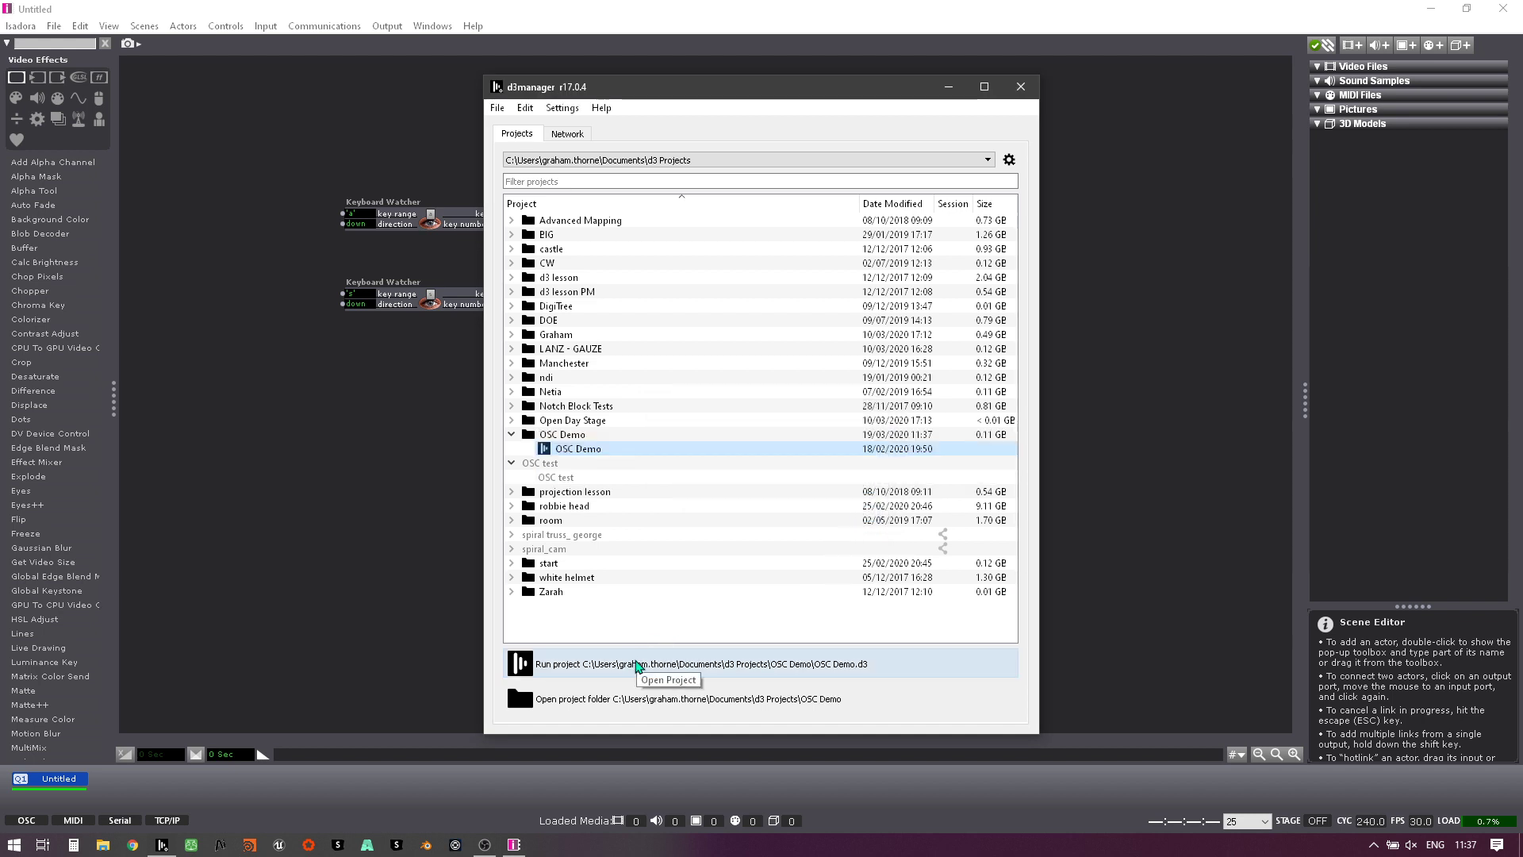
Run the OSC Demo project so disguise opens its stage with surface 1 and projector 1.
{"action": "left_click", "coordinate": [642, 658]}
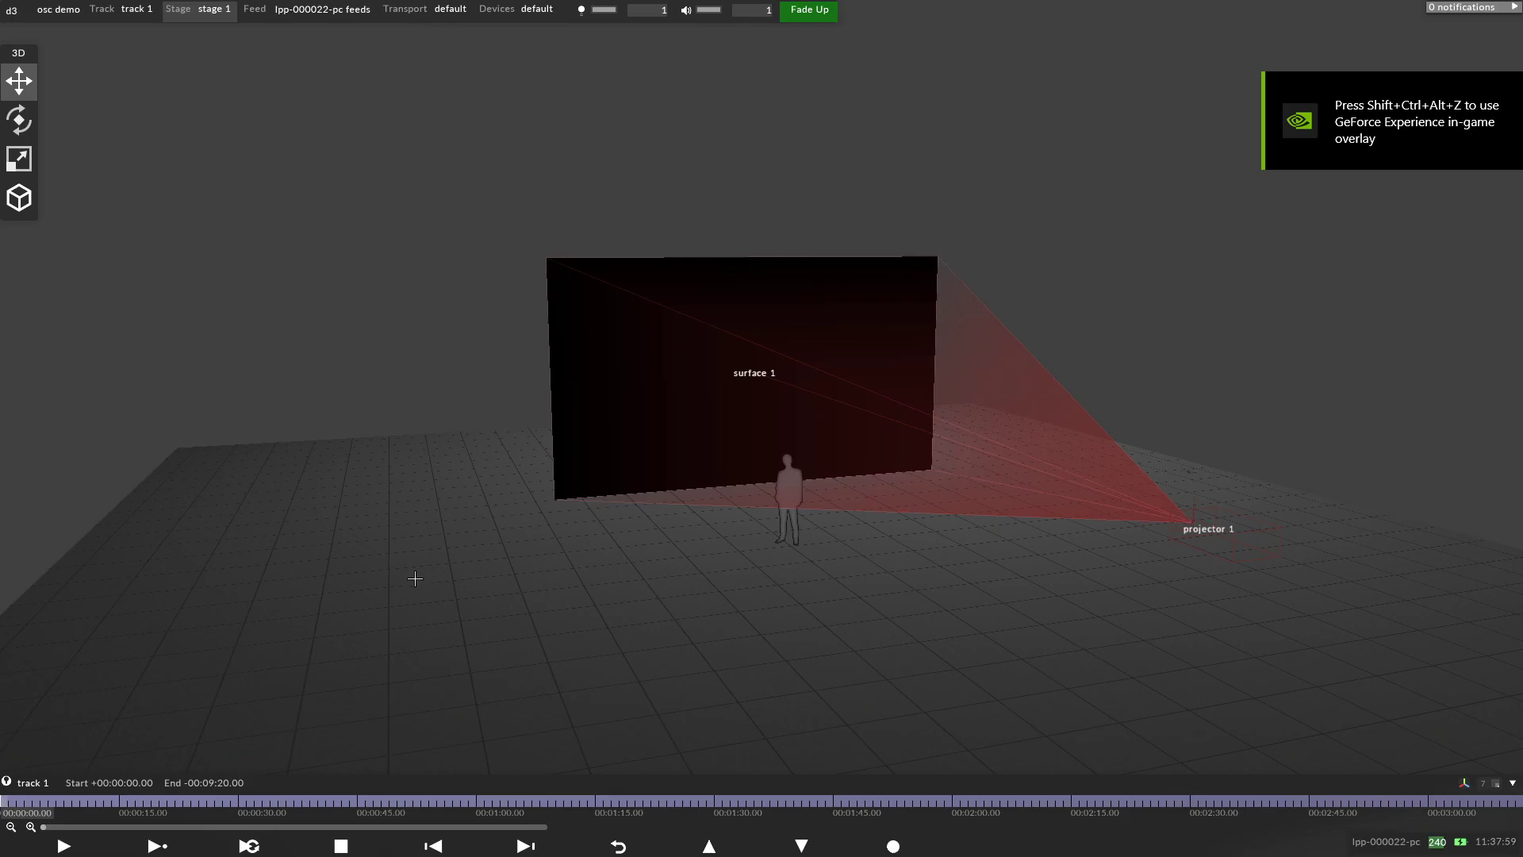
Add a Radar layer to track 1 and trim its end to about 00:00:29.
{"action": "key", "text": "ctrl+l"}
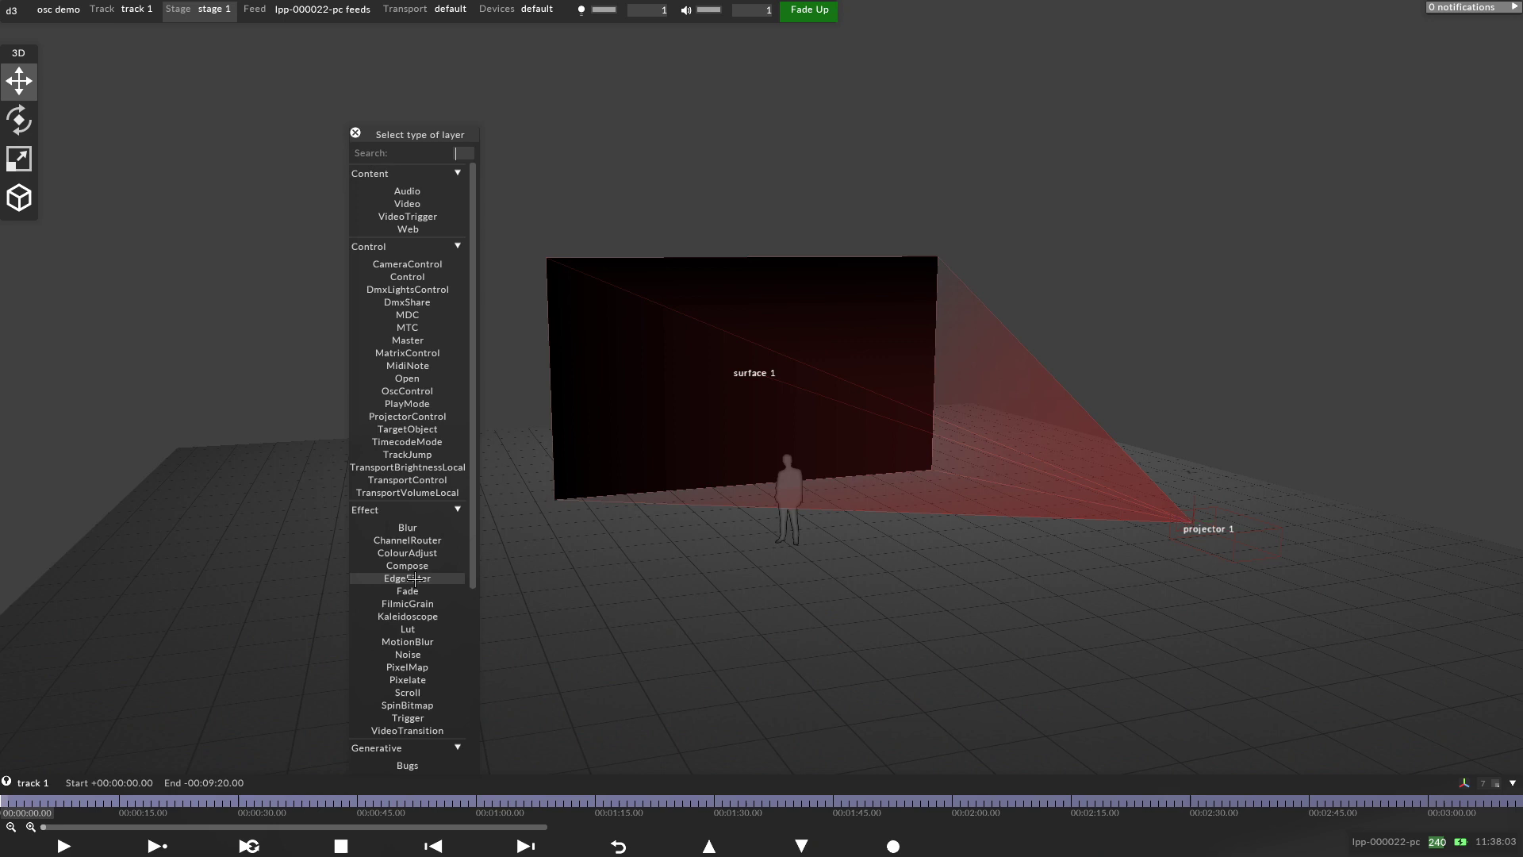
{"action": "type", "text": "rda"}
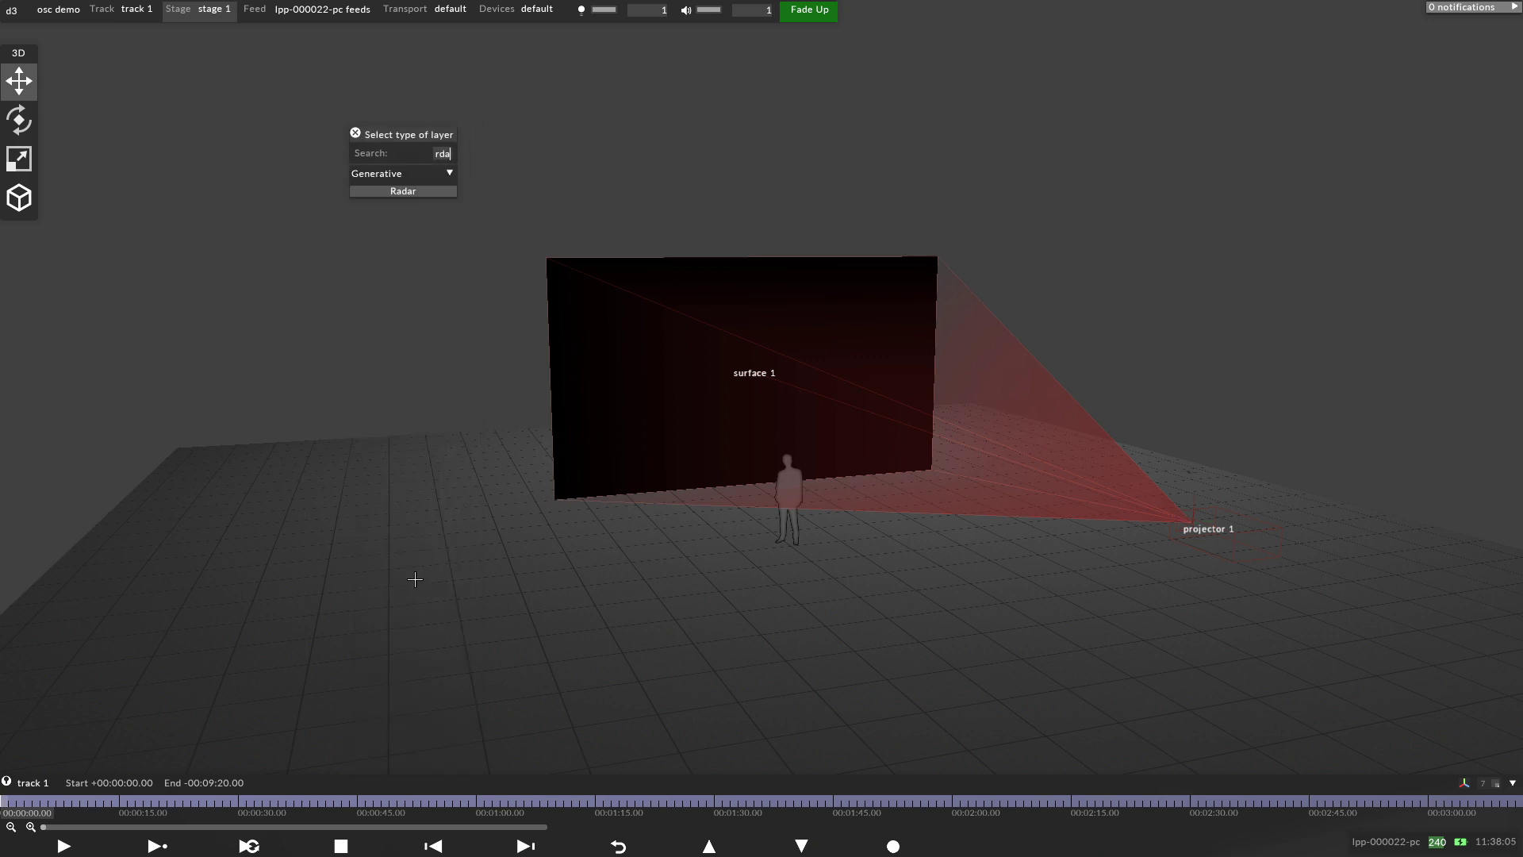
{"action": "key", "text": "Return"}
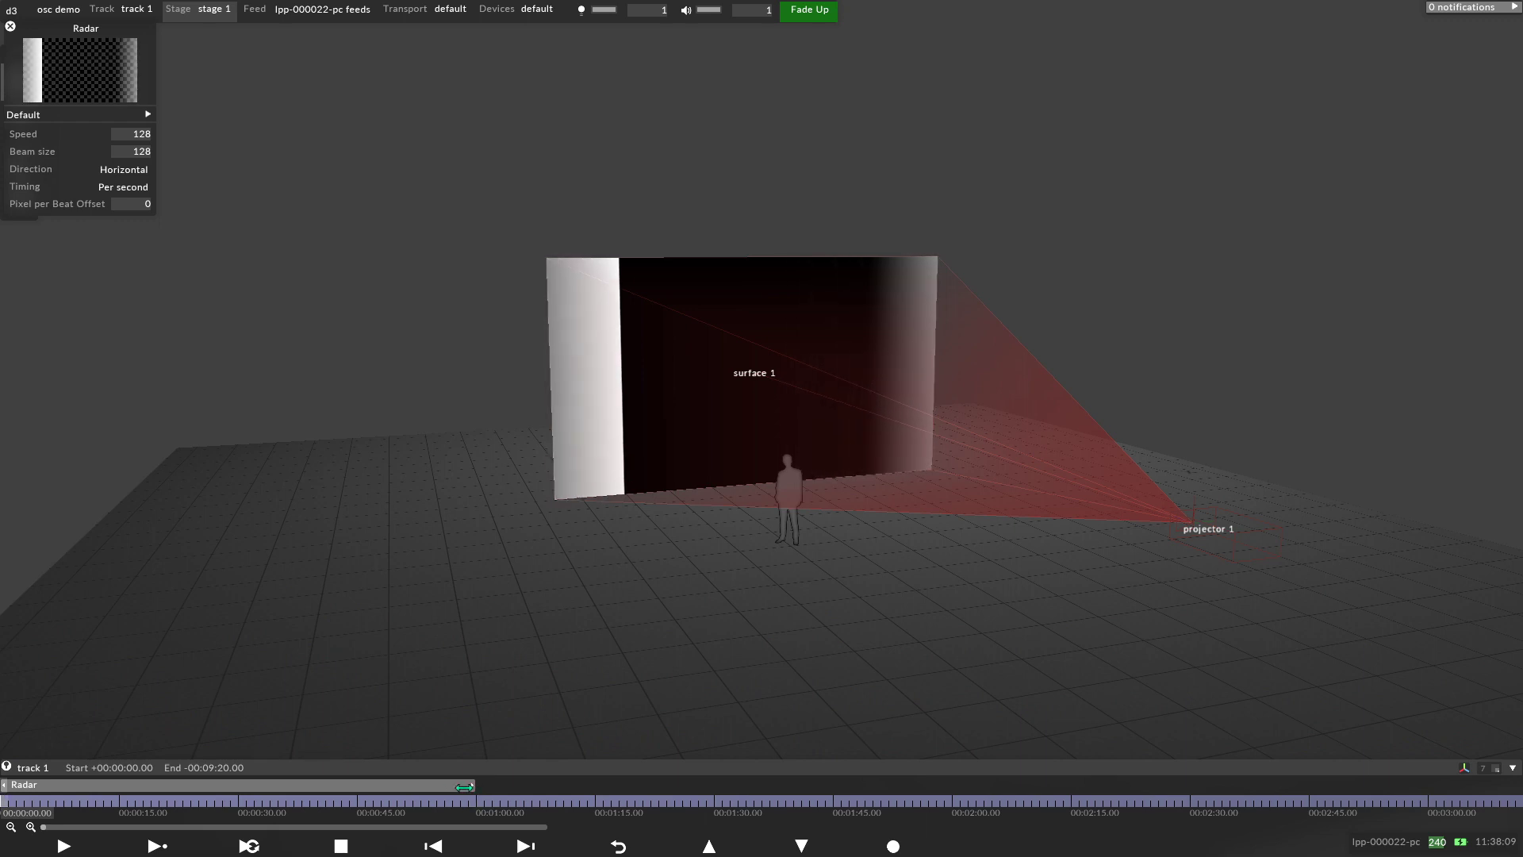
{"action": "left_click_drag", "start_coordinate": [461, 784], "coordinate": [229, 794]}
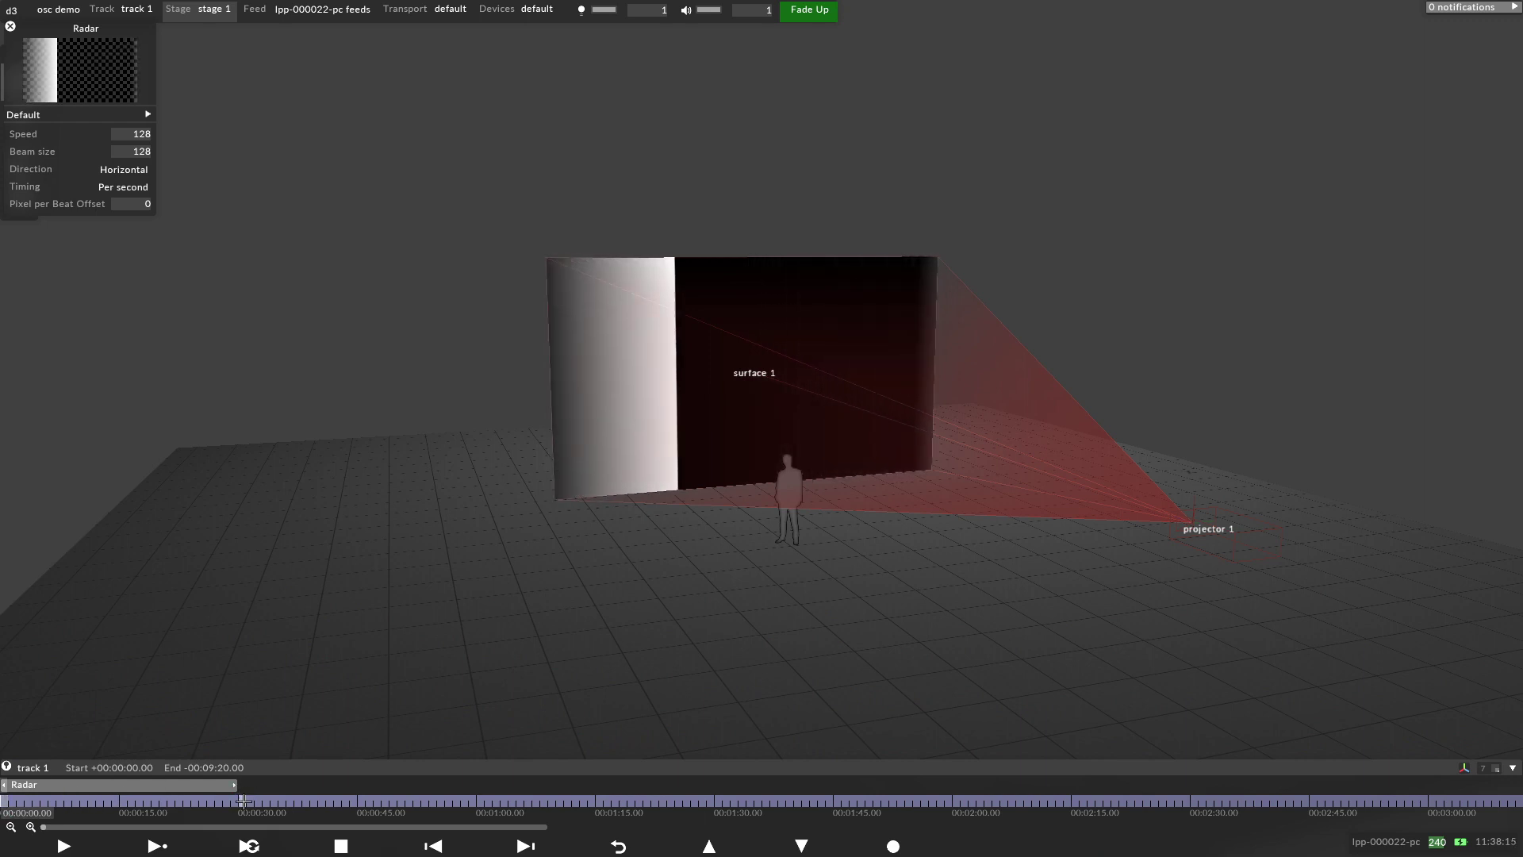
Mark the track 1 section from 00:00:30 to 00:01:00, leaving the playhead at 00:00:30.
{"action": "left_click", "coordinate": [240, 800]}
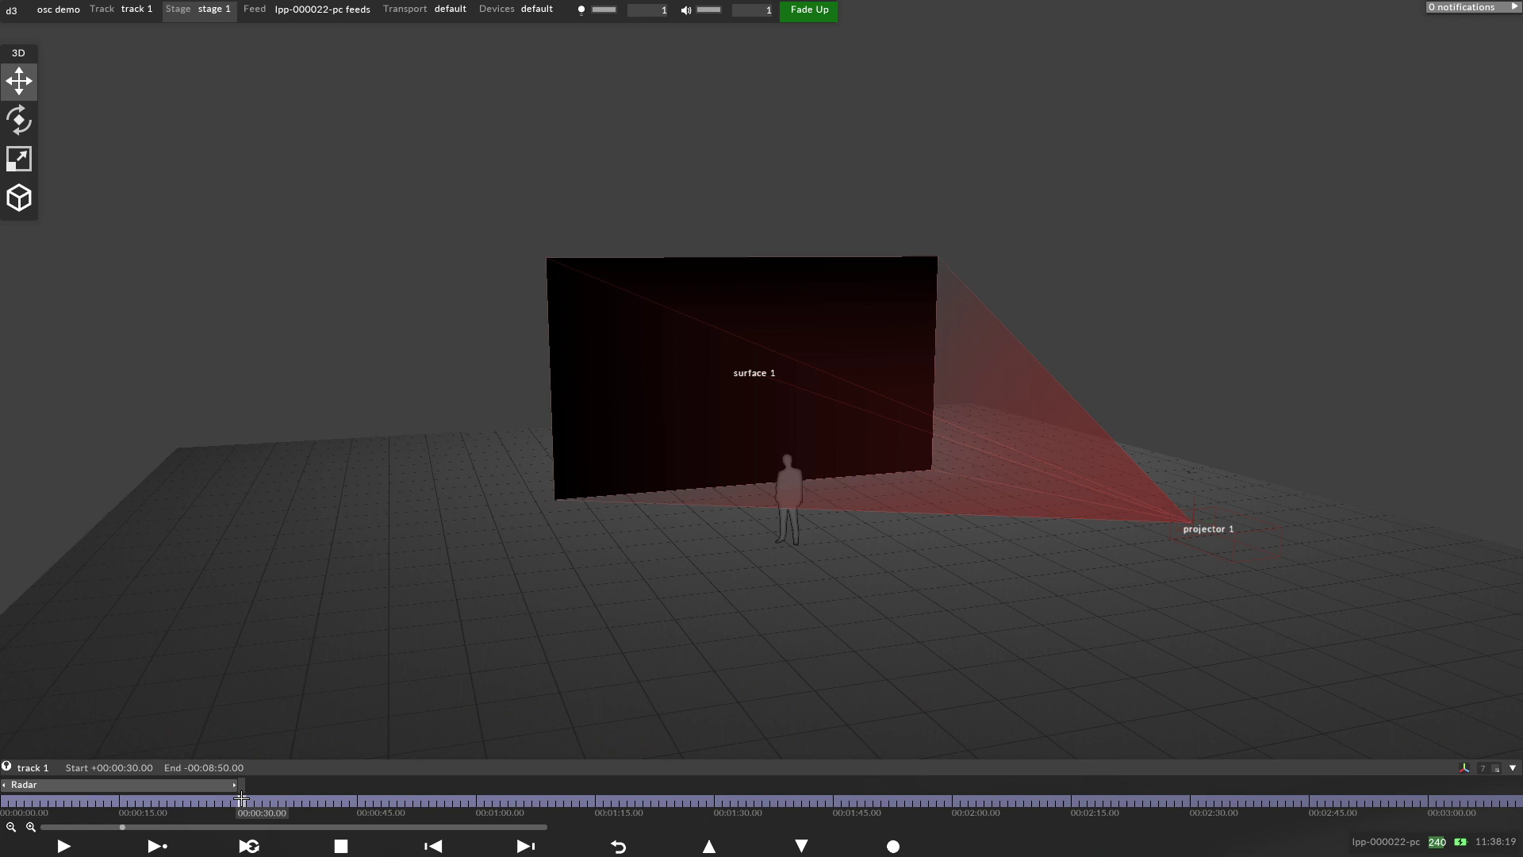
{"action": "right_click", "coordinate": [240, 800]}
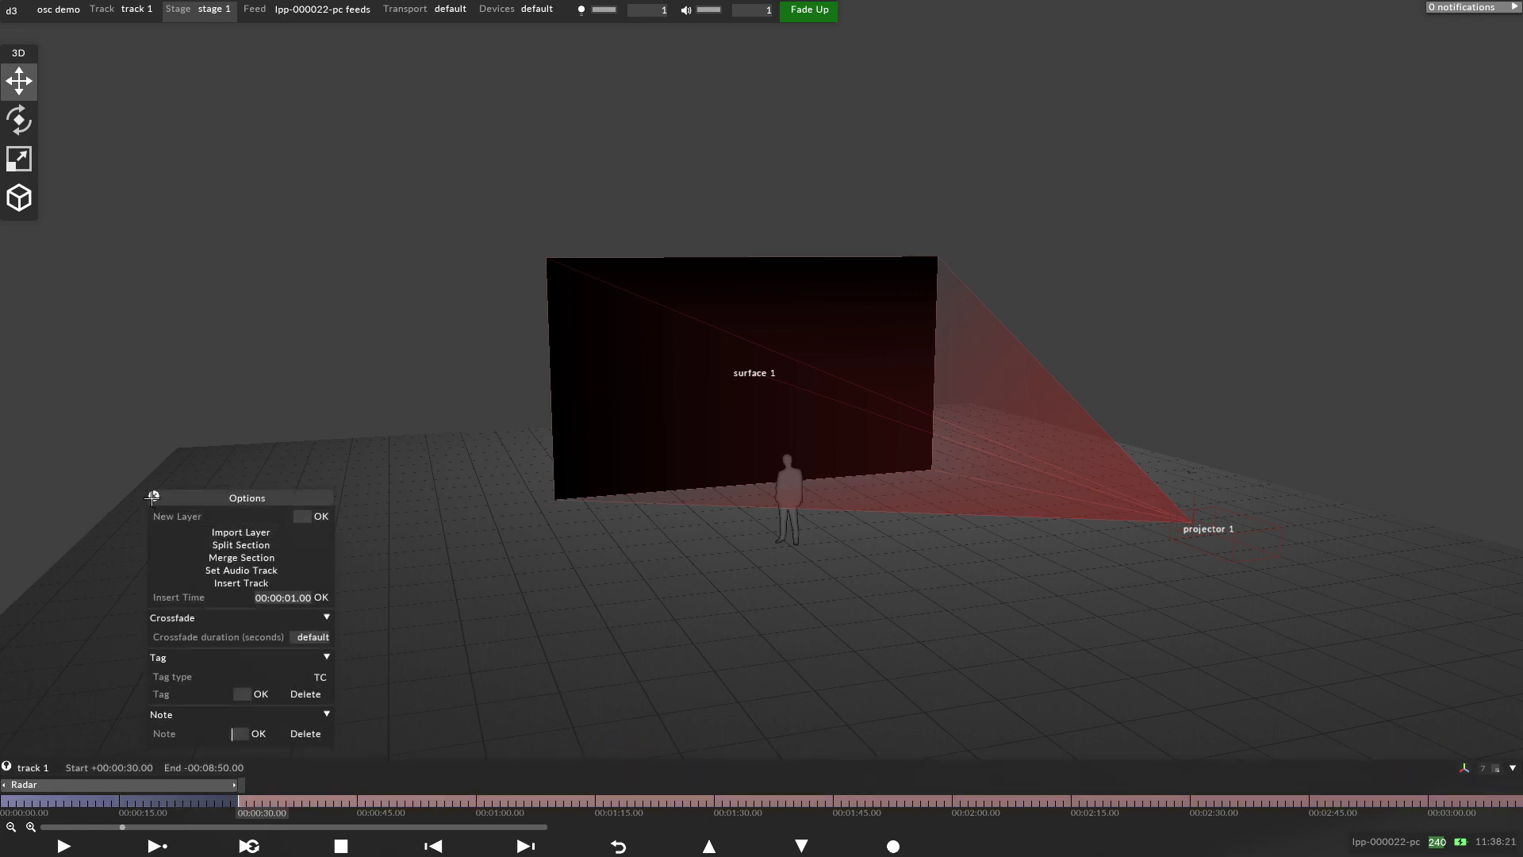
{"action": "left_click", "coordinate": [478, 801]}
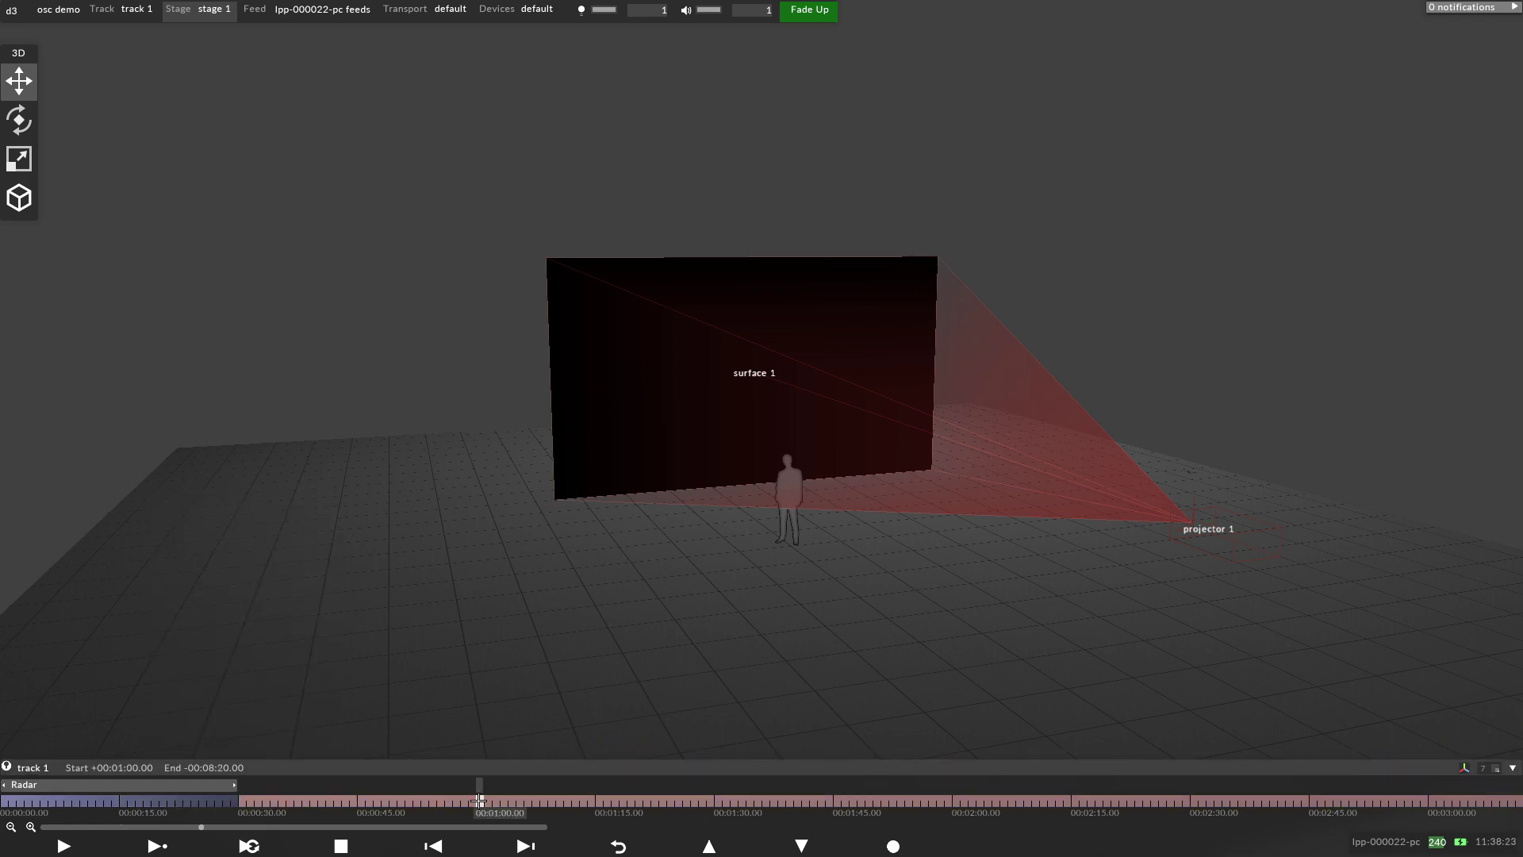
{"action": "right_click", "coordinate": [479, 802]}
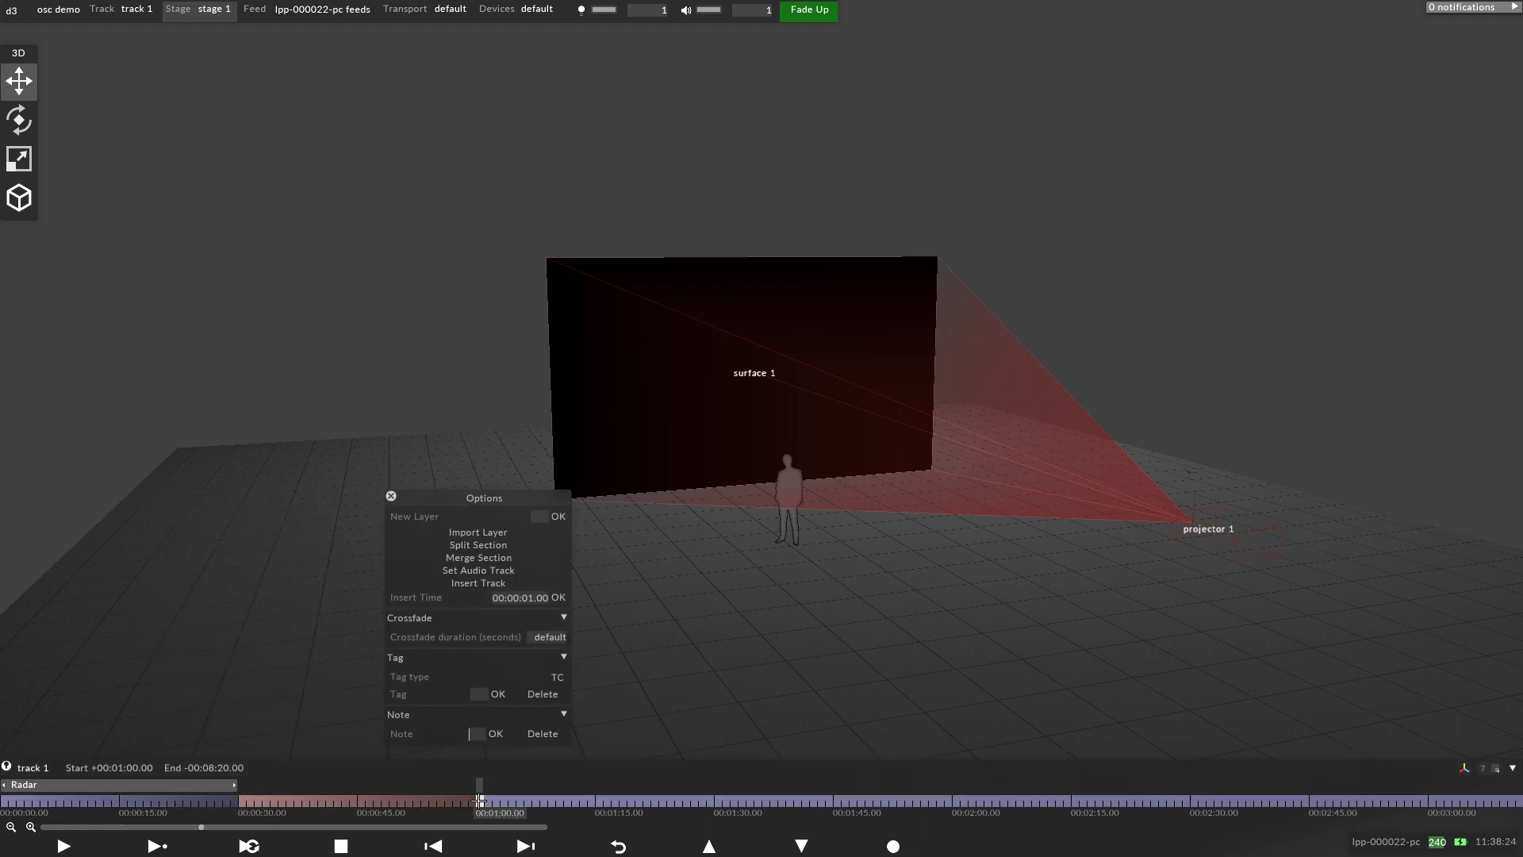
{"action": "left_click", "coordinate": [391, 498]}
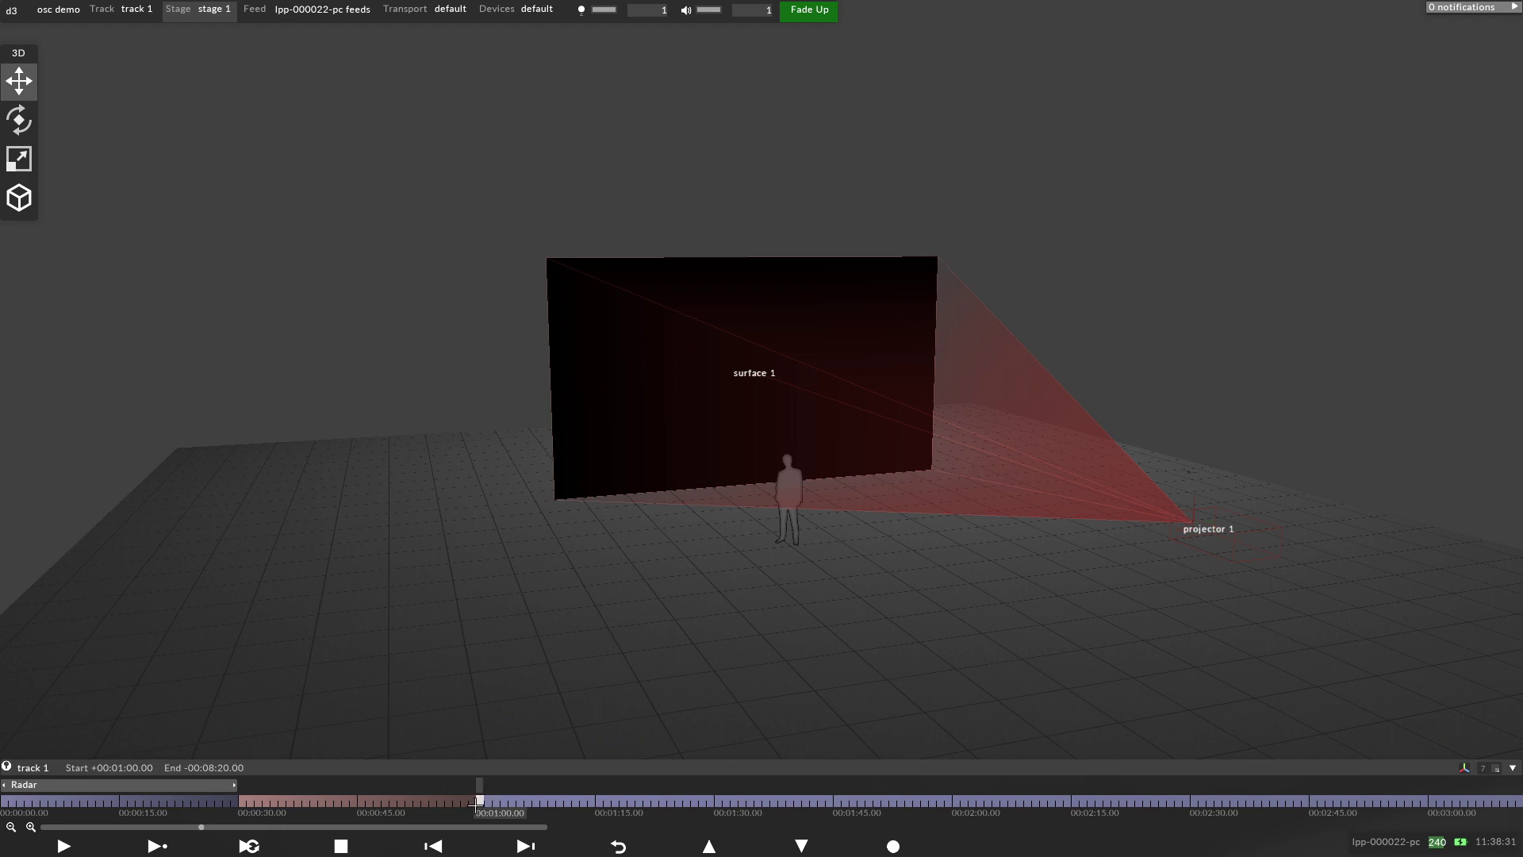
{"action": "left_click", "coordinate": [240, 801]}
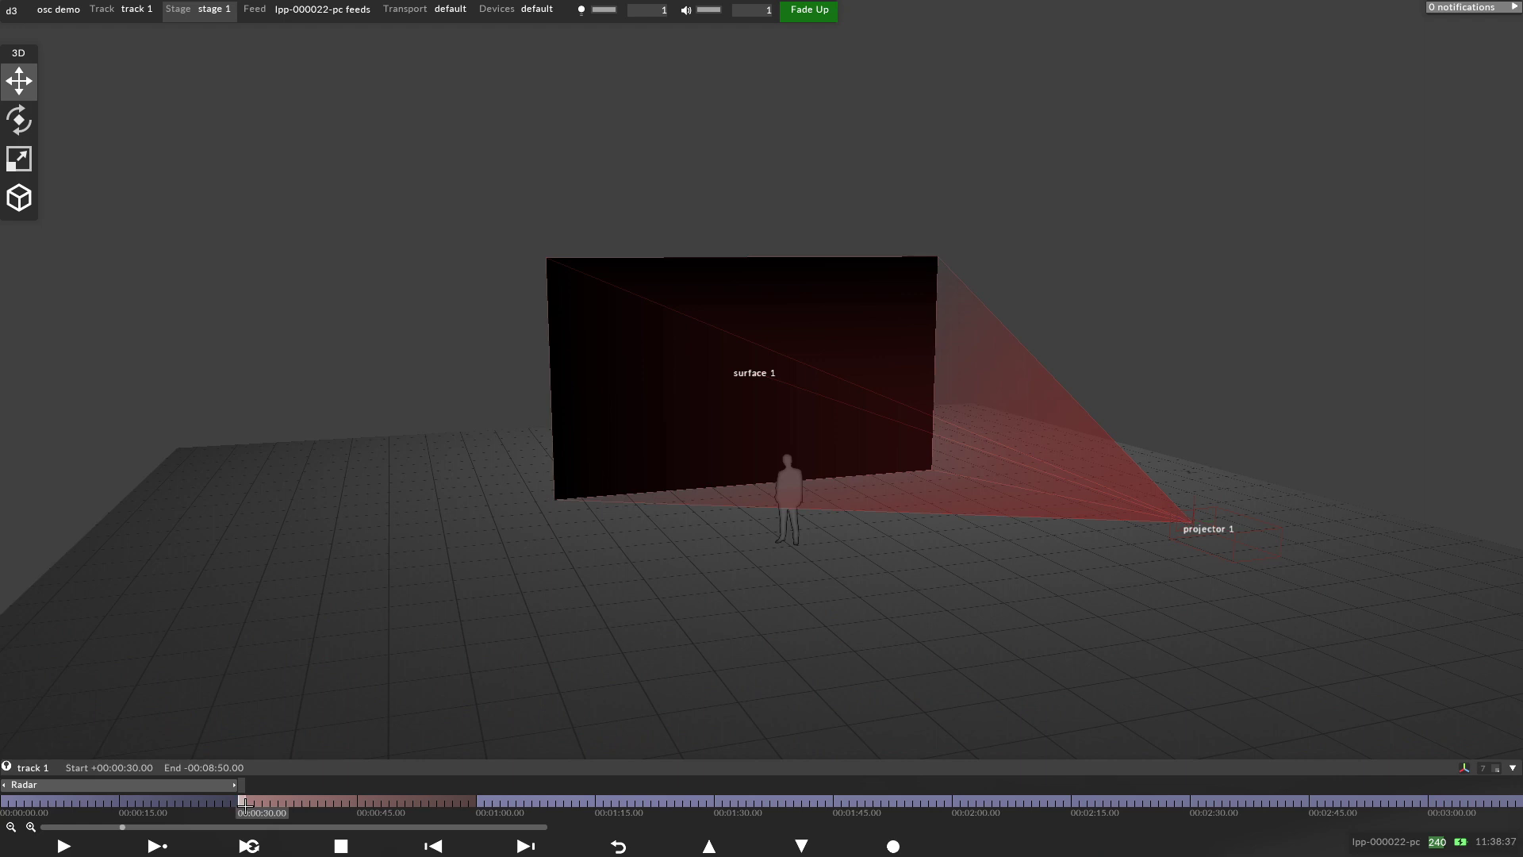
Add a Bugs layer at 00:00:30 and trim its end to 00:01:00.
{"action": "right_click", "coordinate": [244, 803]}
{"action": "type", "text": "bugs"}
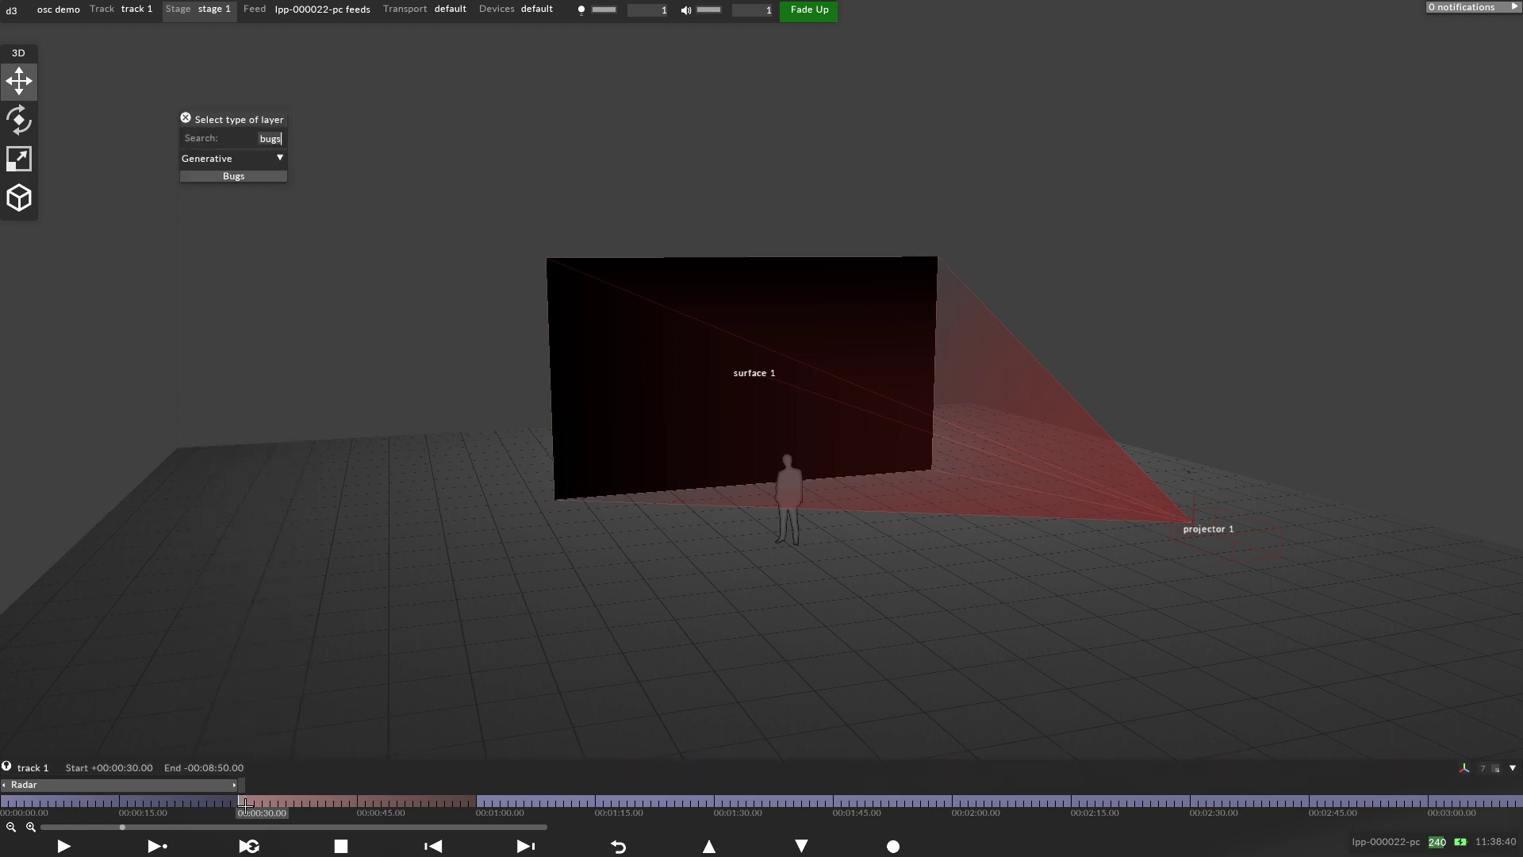
{"action": "key", "text": "Return"}
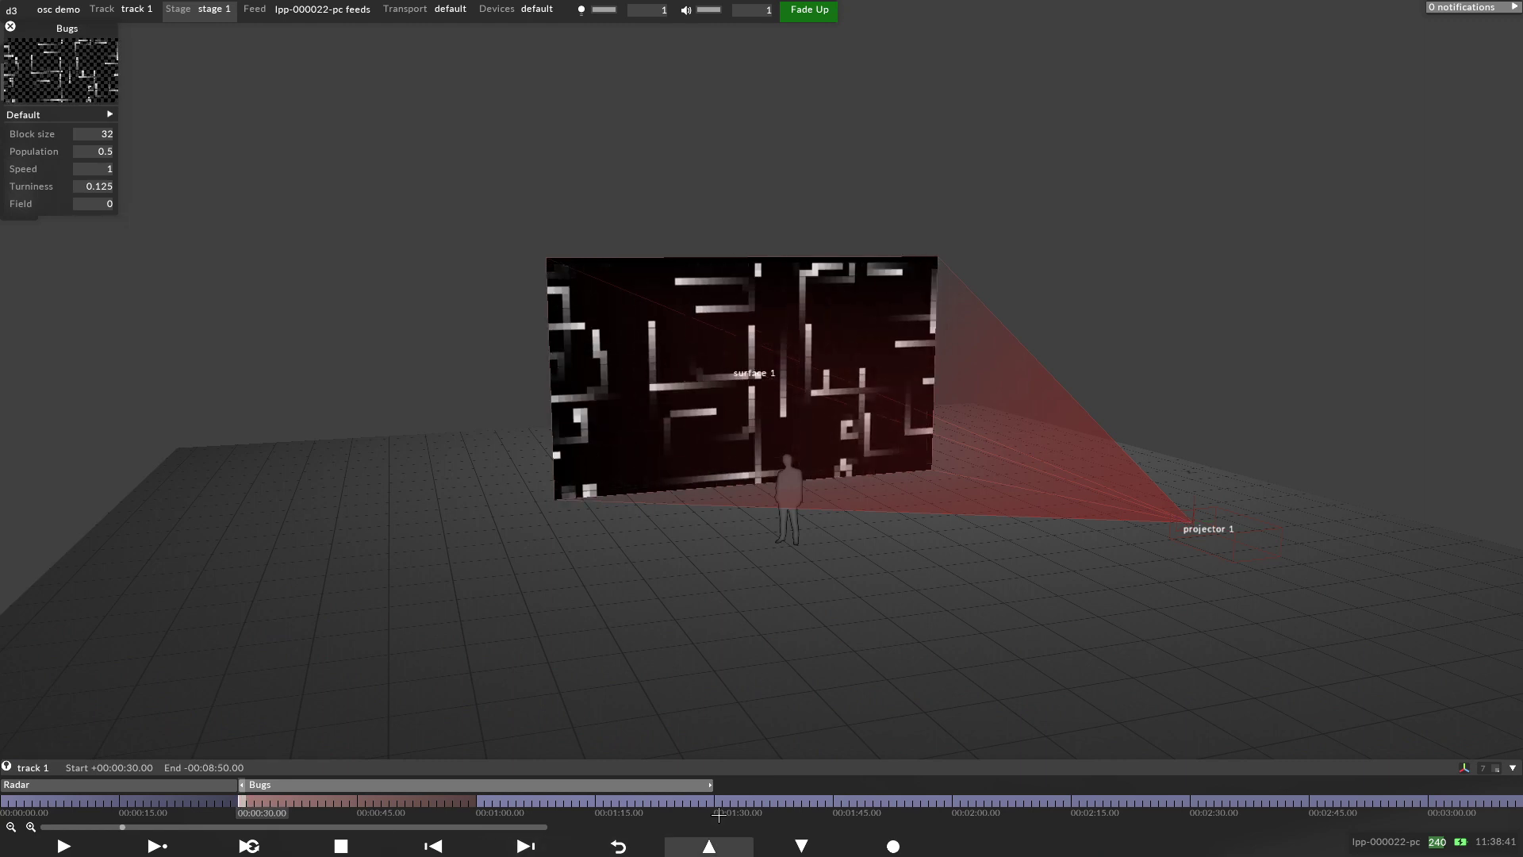
{"action": "left_click_drag", "start_coordinate": [703, 788], "coordinate": [463, 790]}
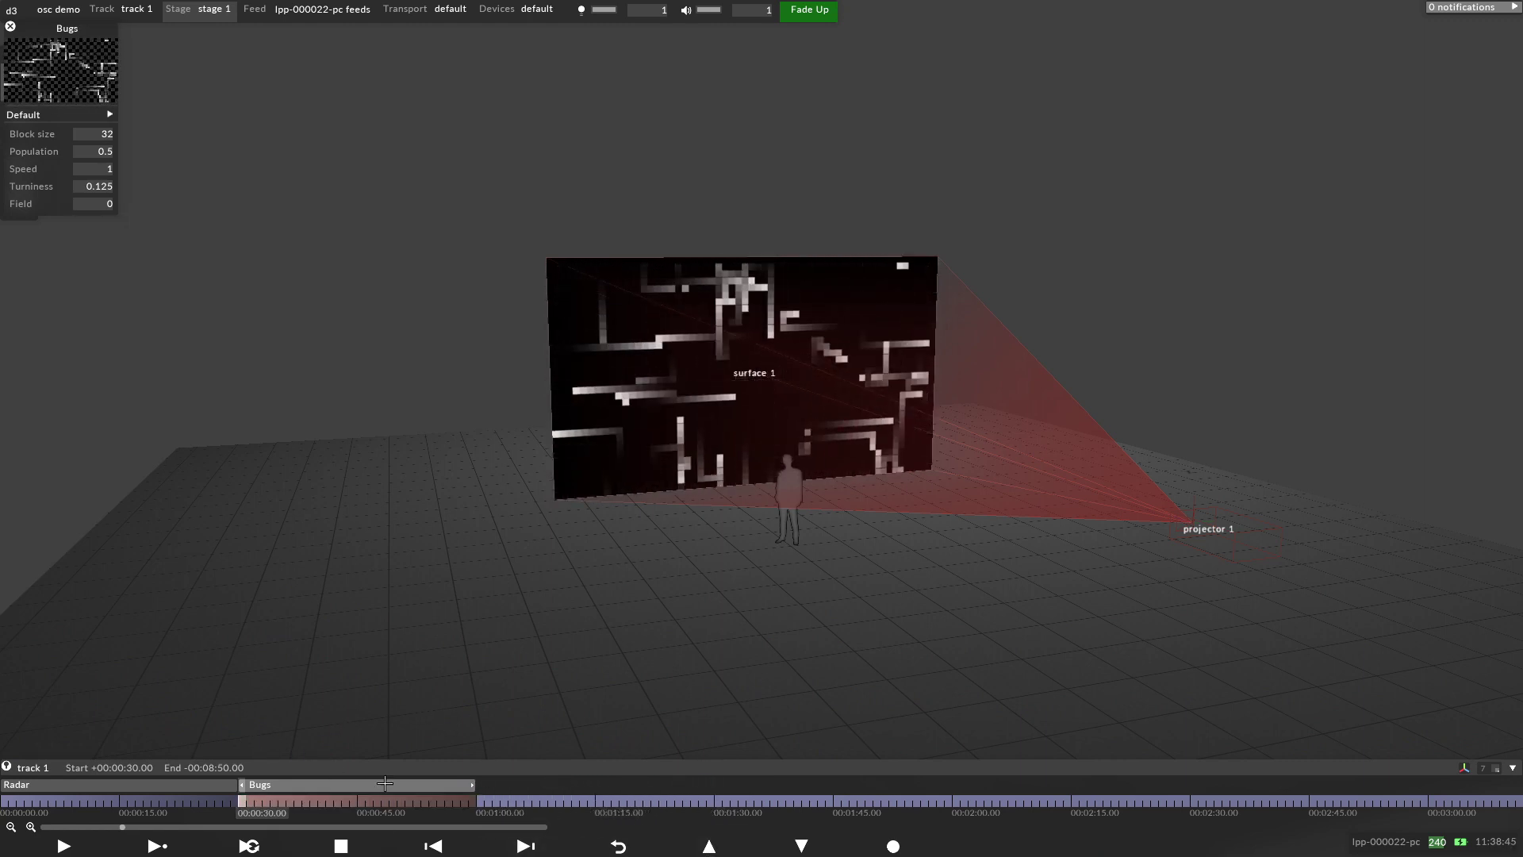
Loop-play the track through Radar and Bugs, then stop and rewind to the start.
{"action": "left_click", "coordinate": [432, 846]}
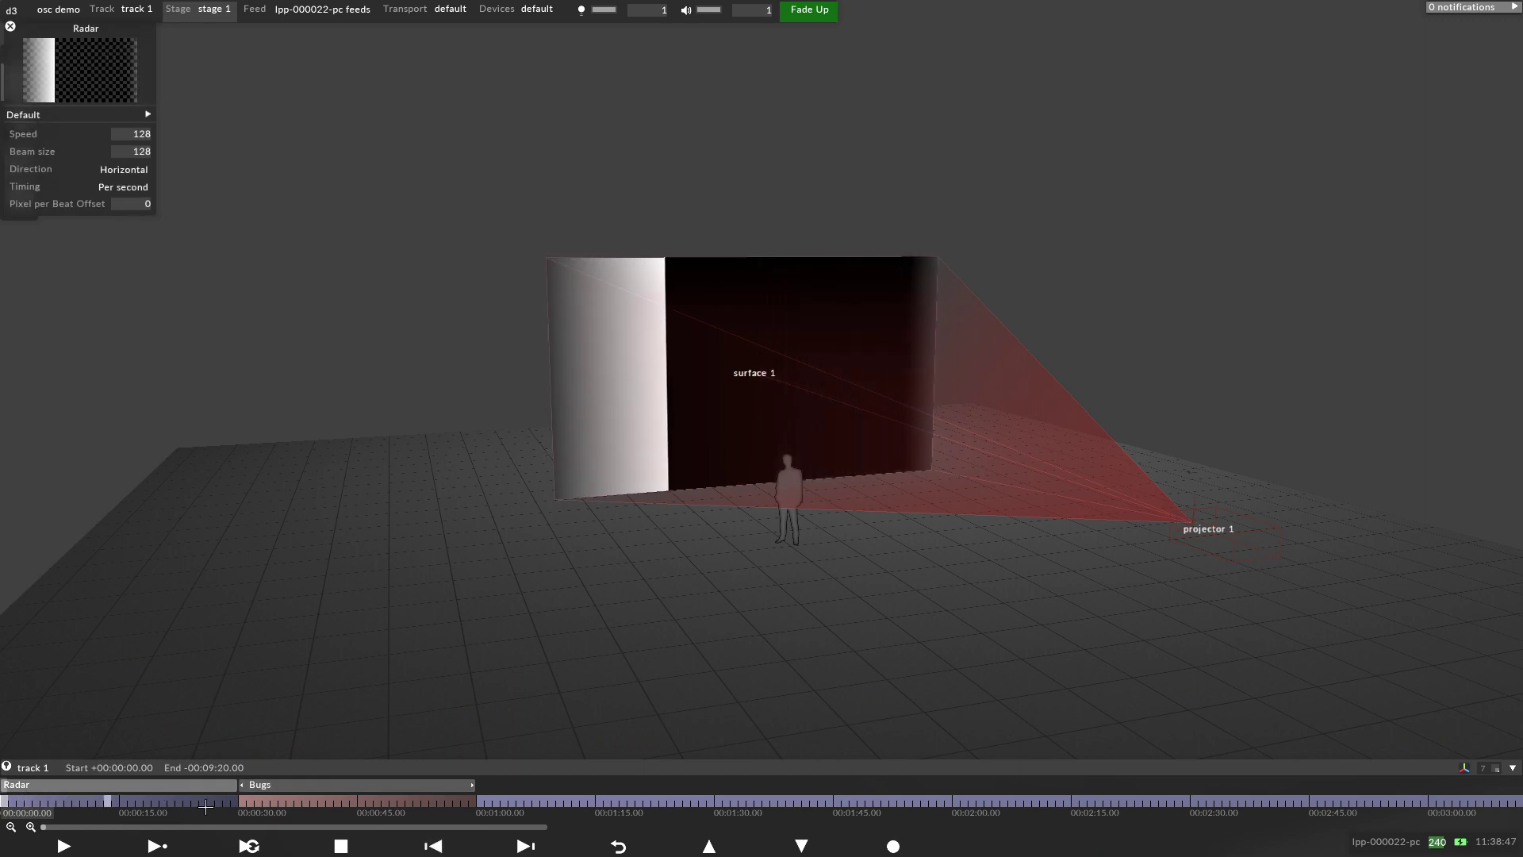
{"action": "left_click", "coordinate": [241, 842]}
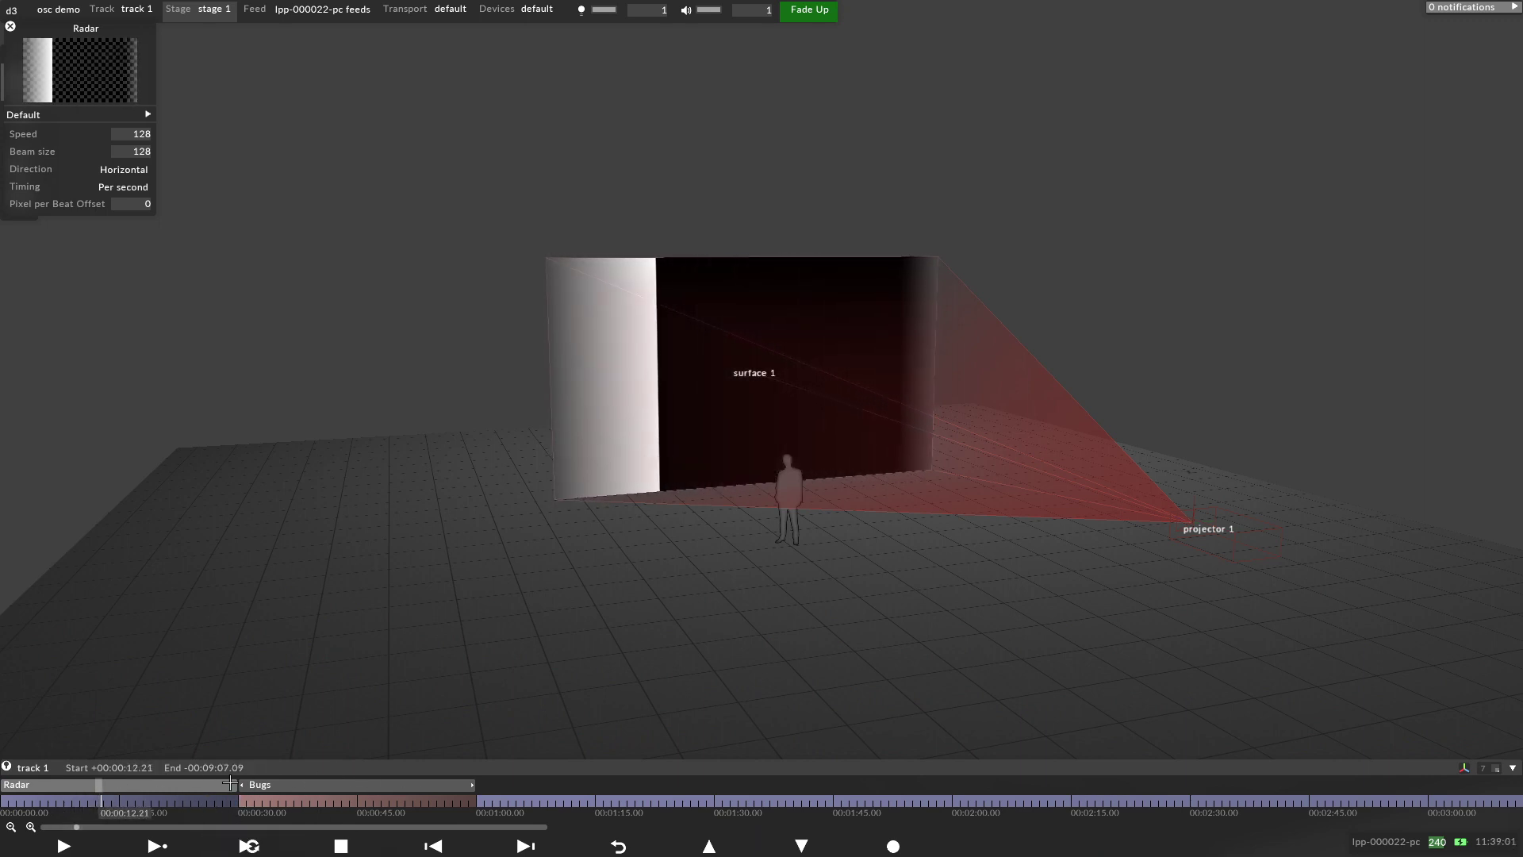
{"action": "left_click", "coordinate": [357, 785]}
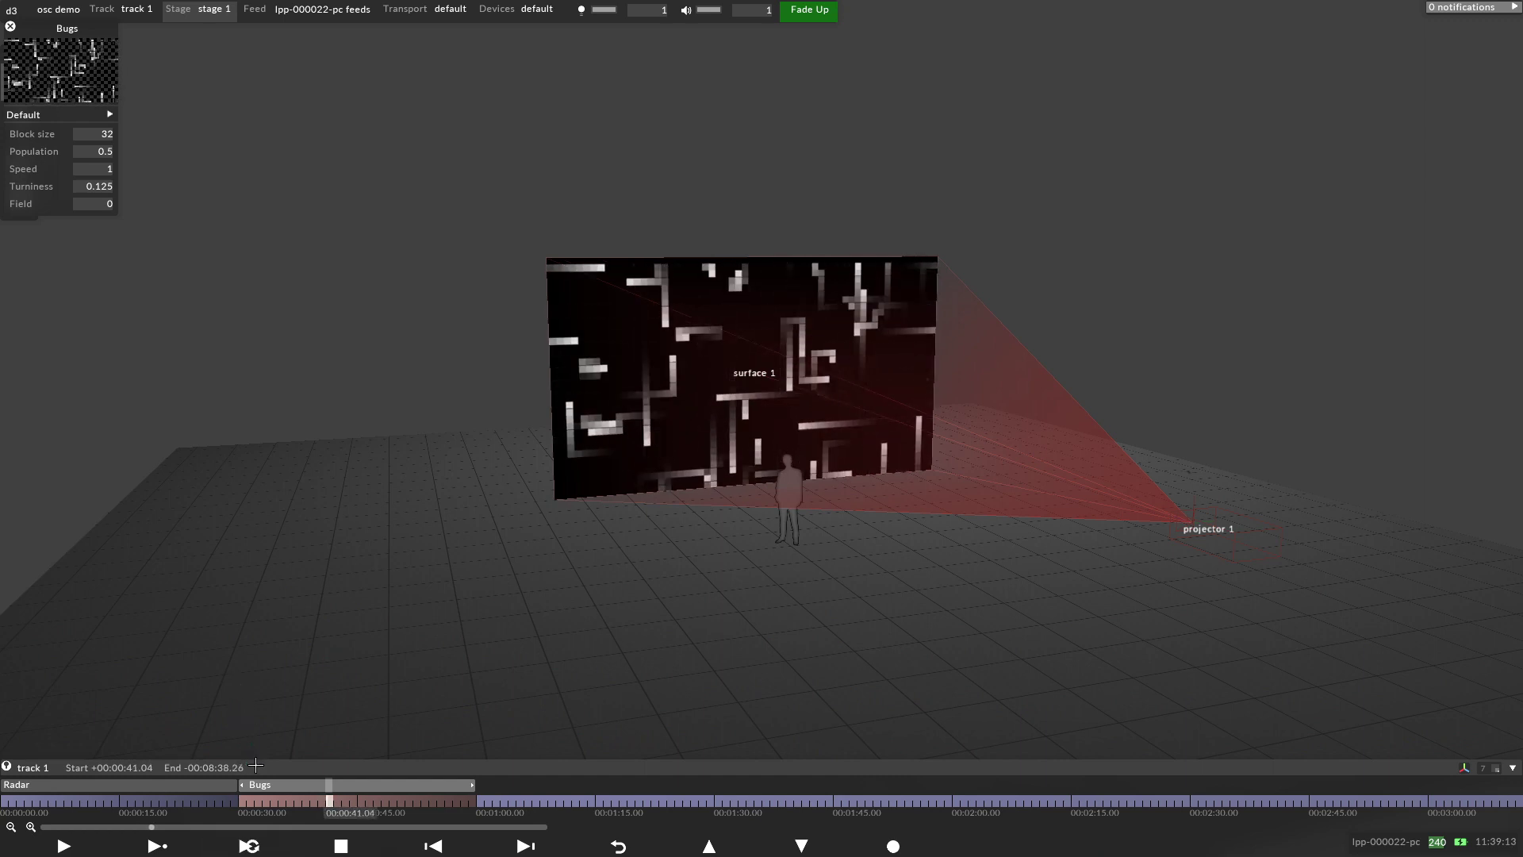
{"action": "left_click", "coordinate": [346, 843]}
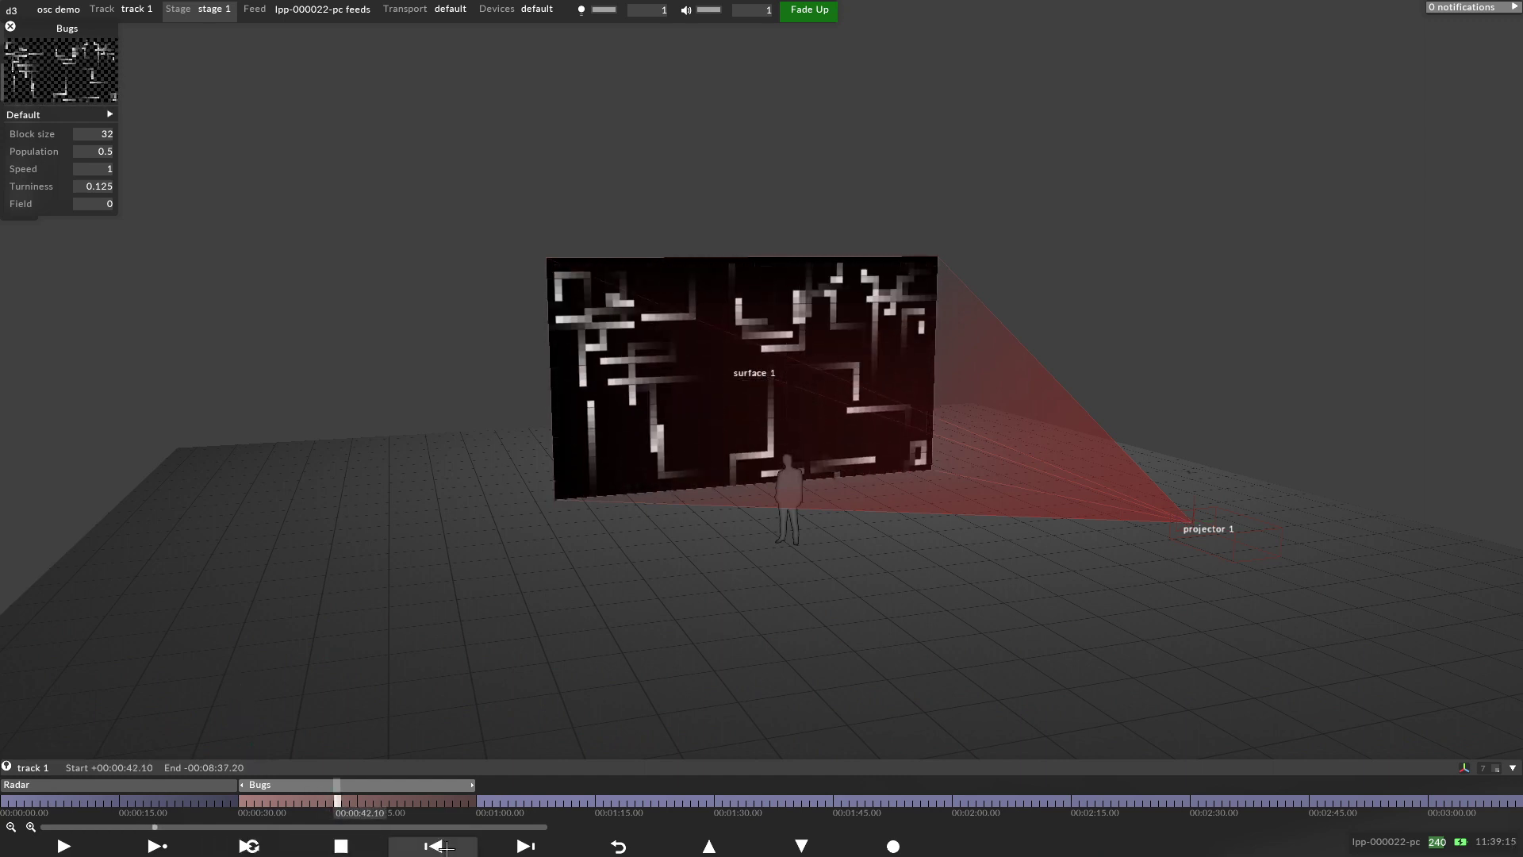
{"action": "left_click", "coordinate": [434, 846]}
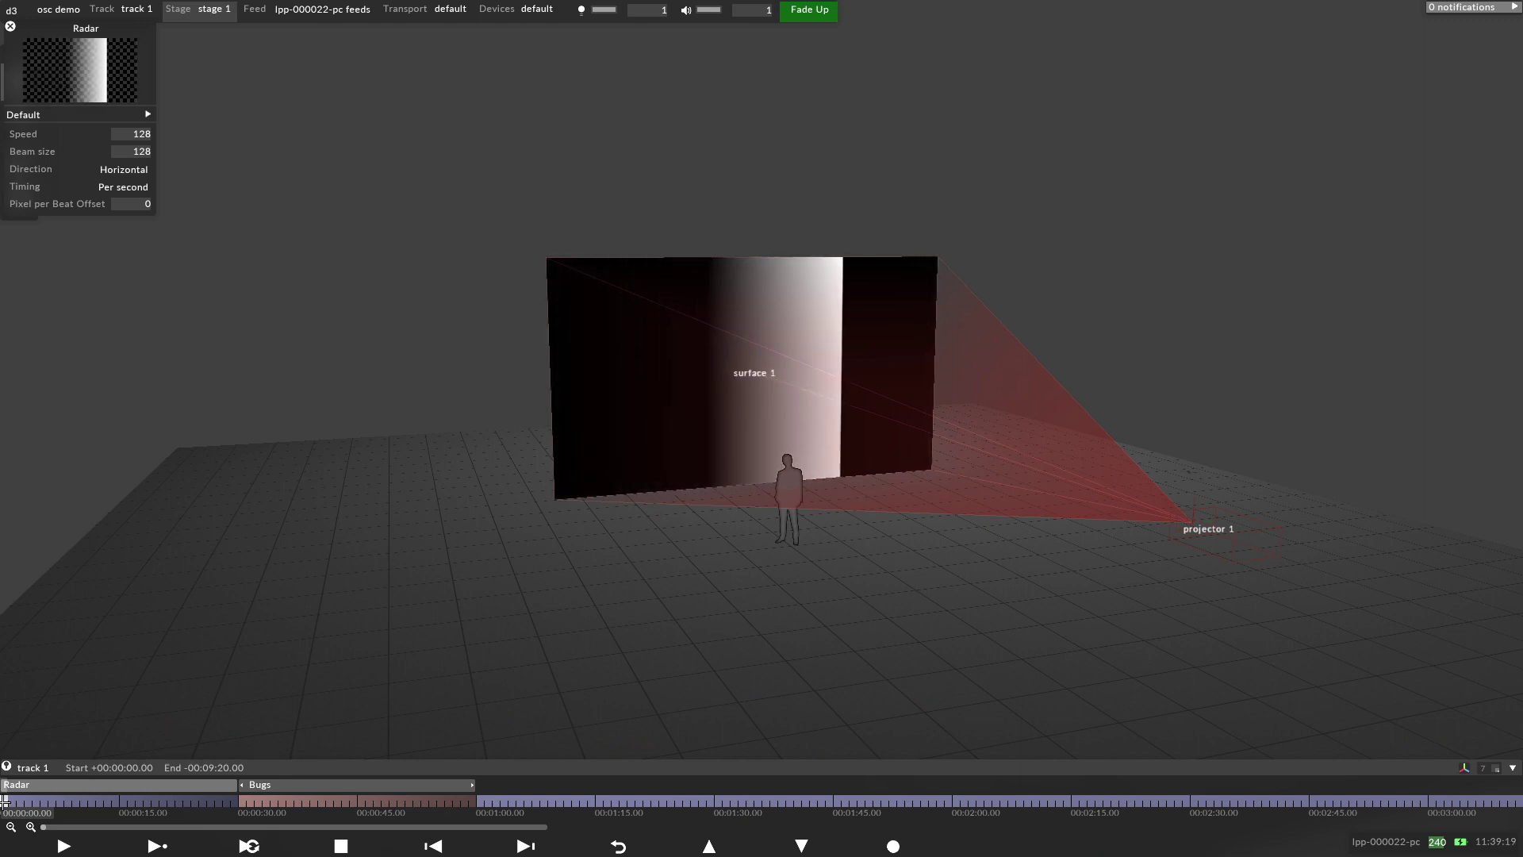
Add a CUE tag numbered 1 at 00:00:00 on track 1.
{"action": "right_click", "coordinate": [4, 801]}
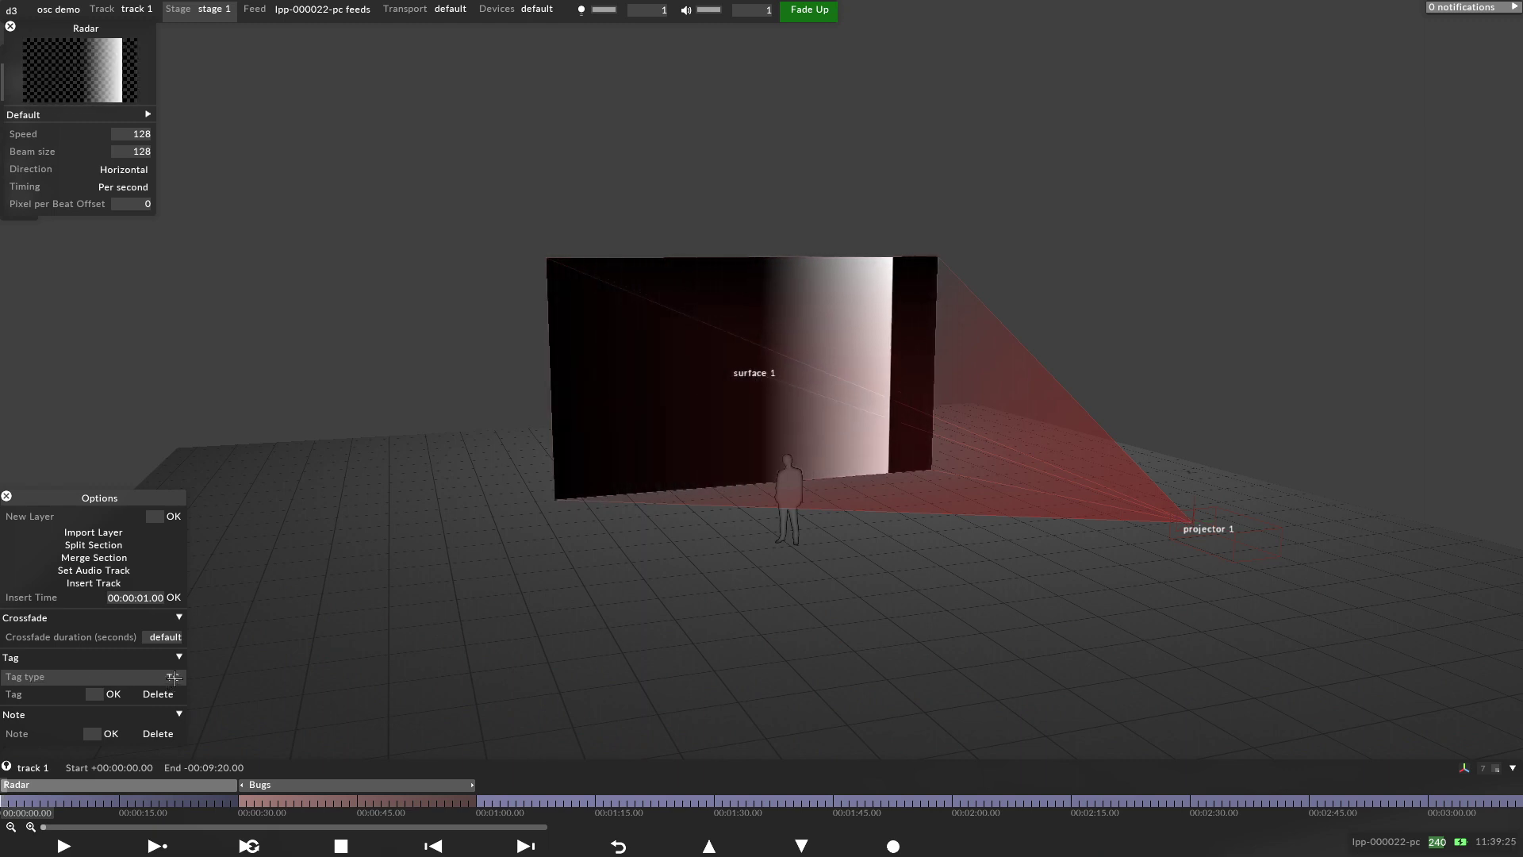
{"action": "left_click", "coordinate": [174, 678]}
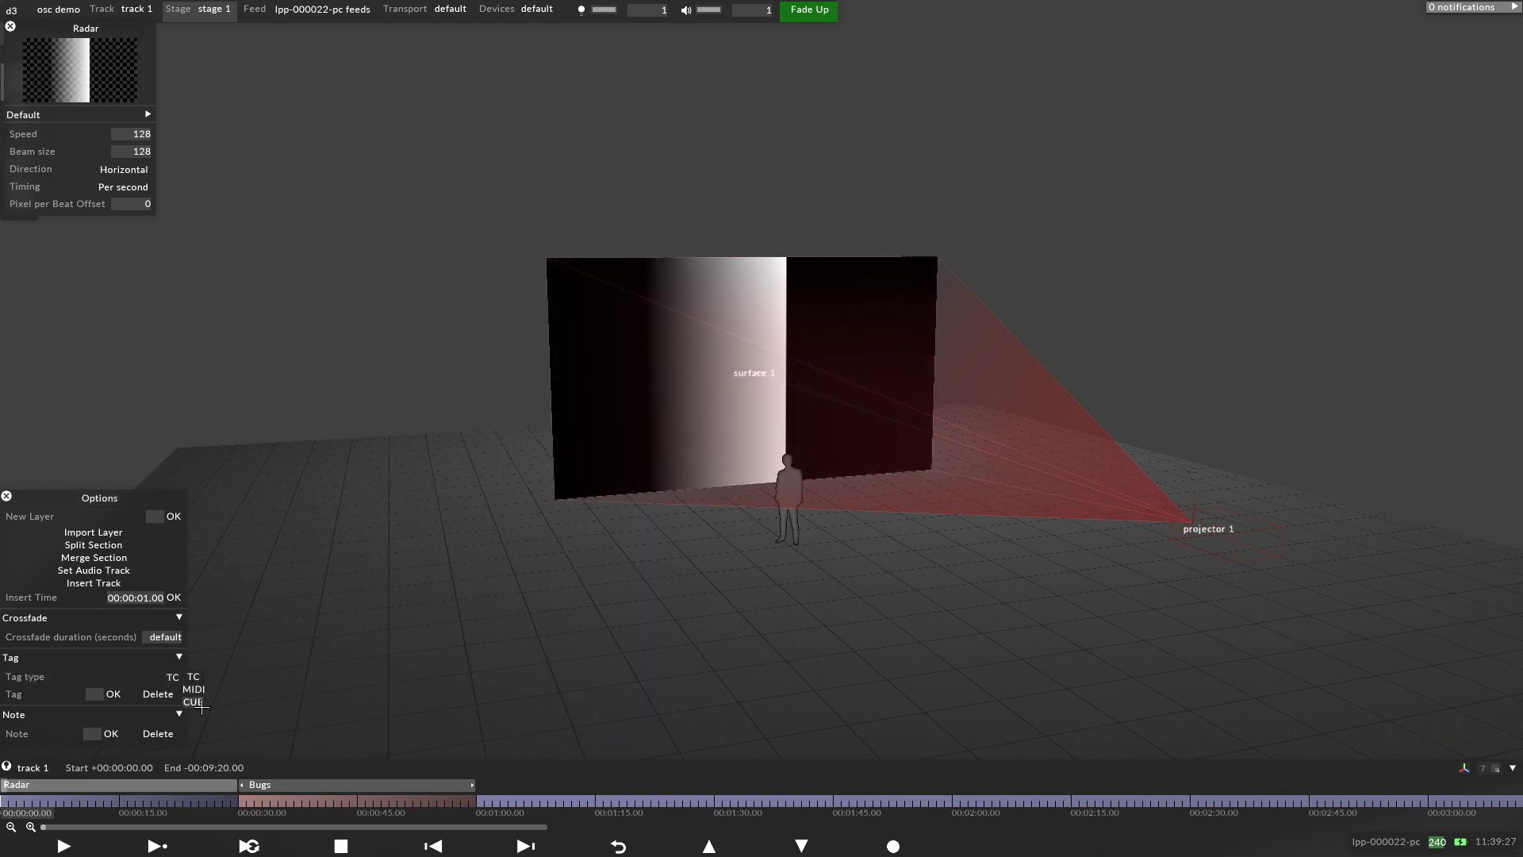
{"action": "left_click", "coordinate": [195, 701]}
{"action": "left_click", "coordinate": [82, 695]}
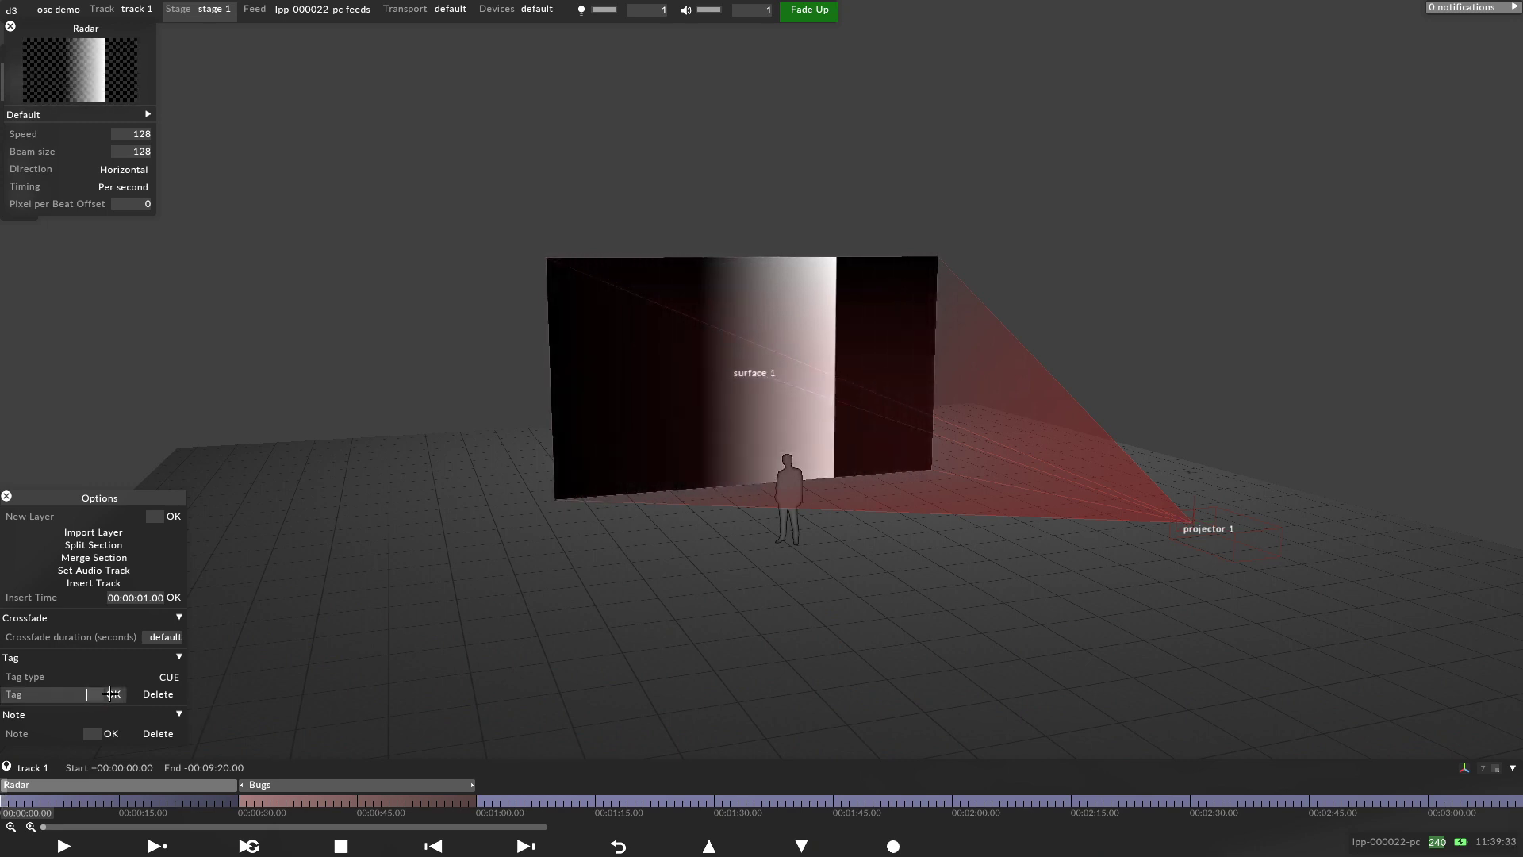
{"action": "type", "text": "1"}
{"action": "key", "text": "Return"}
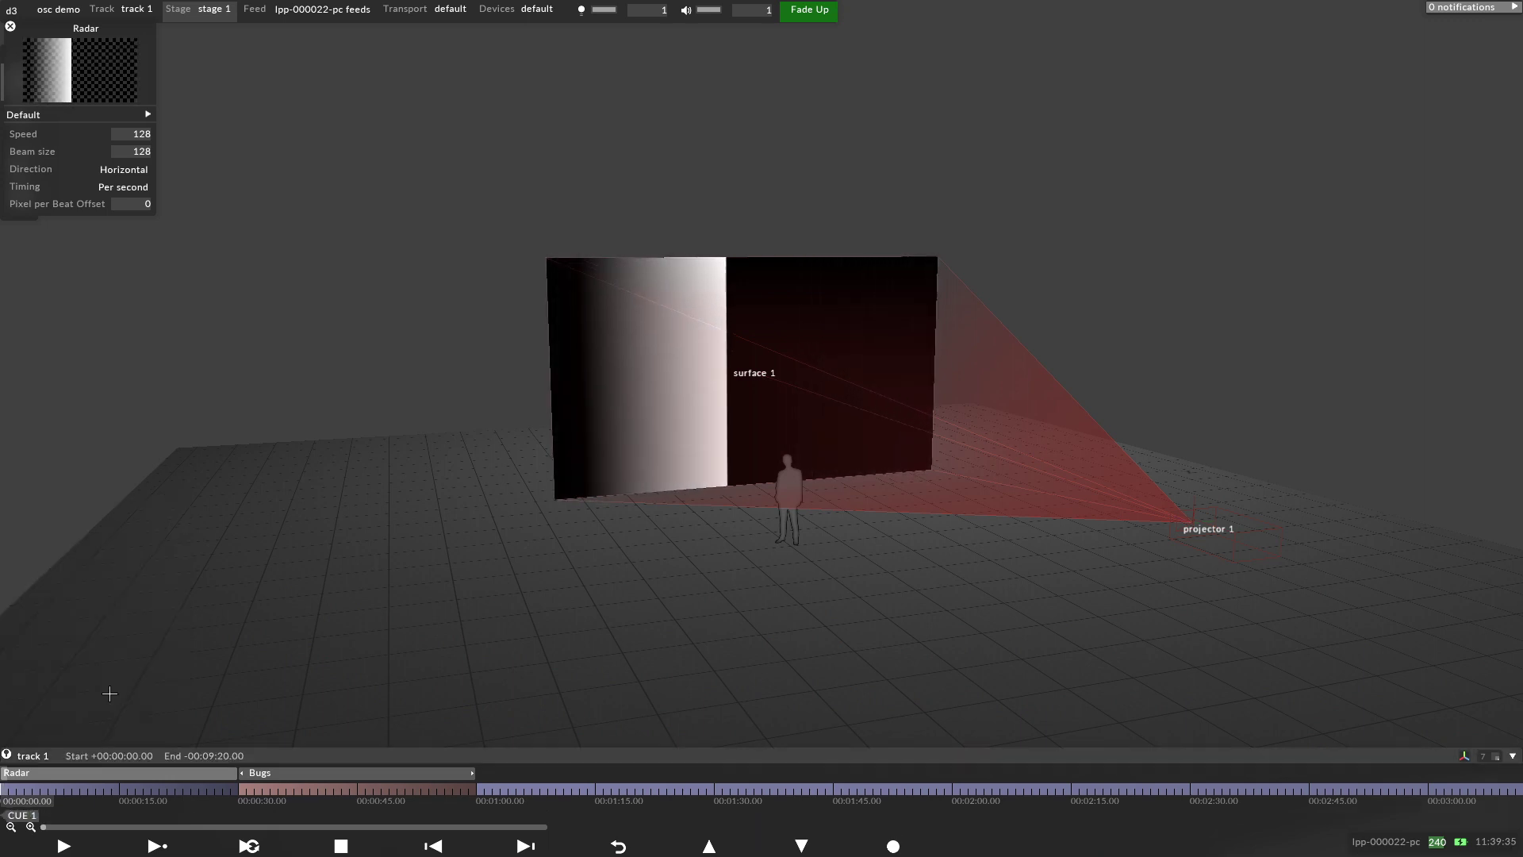
Tag 00:00:30, the Bugs layer start, as CUE 2.
{"action": "left_click", "coordinate": [242, 790]}
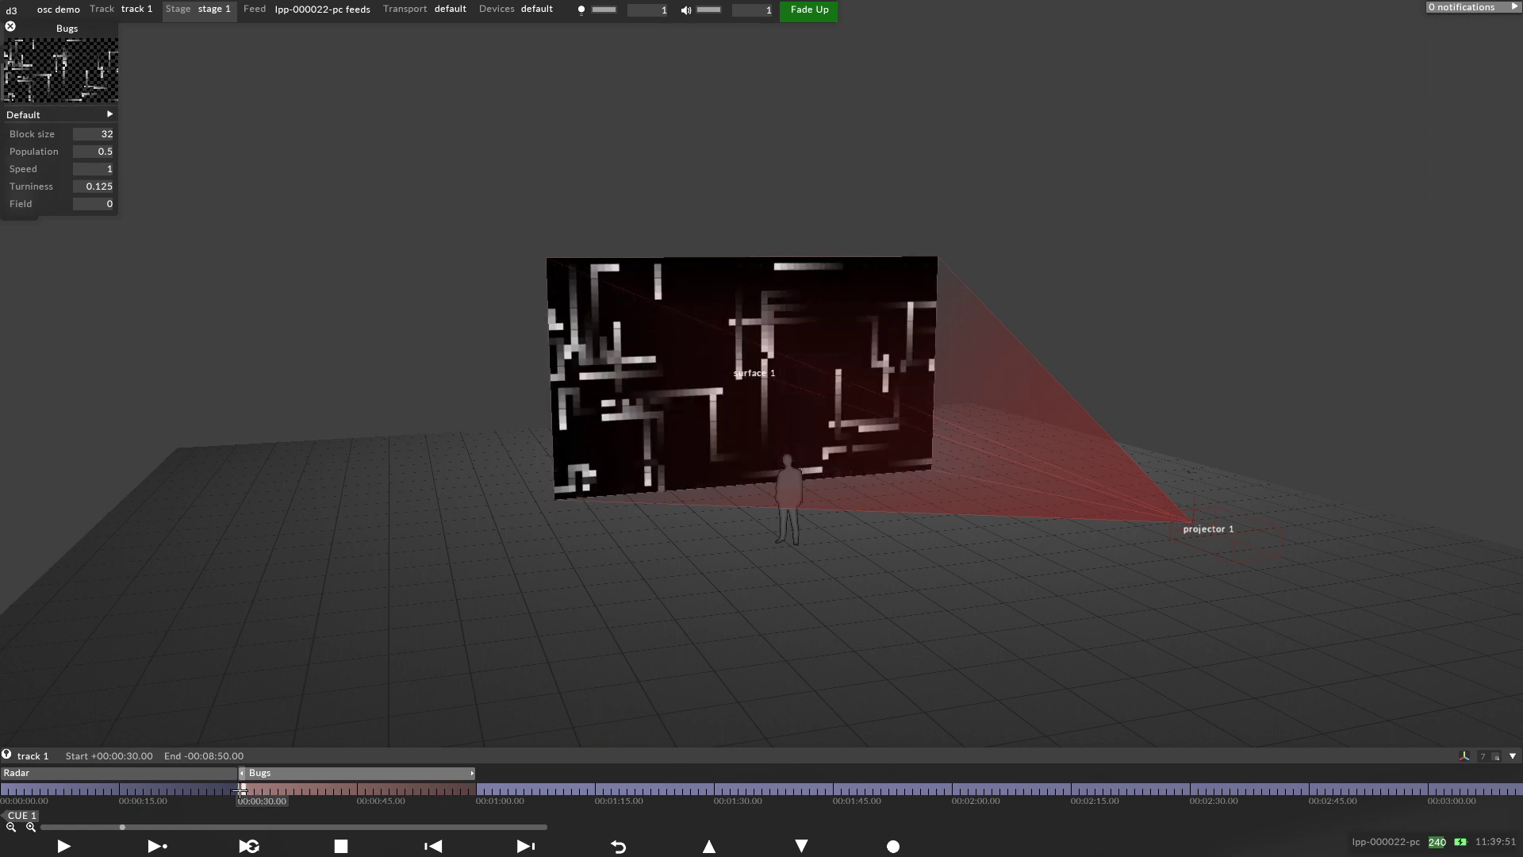
{"action": "right_click", "coordinate": [240, 790]}
{"action": "left_click", "coordinate": [234, 683]}
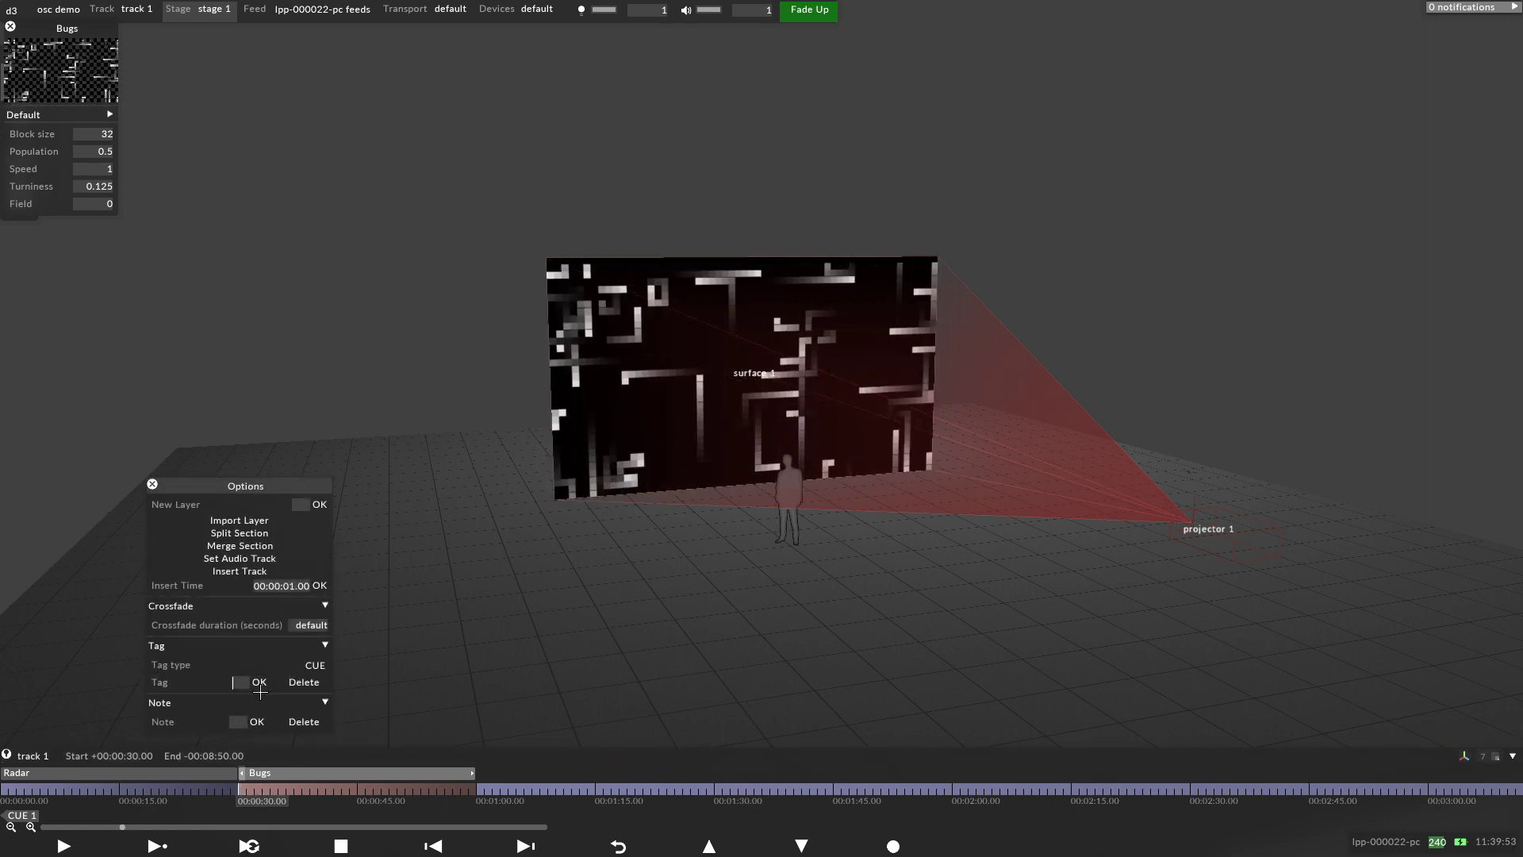
{"action": "type", "text": "2"}
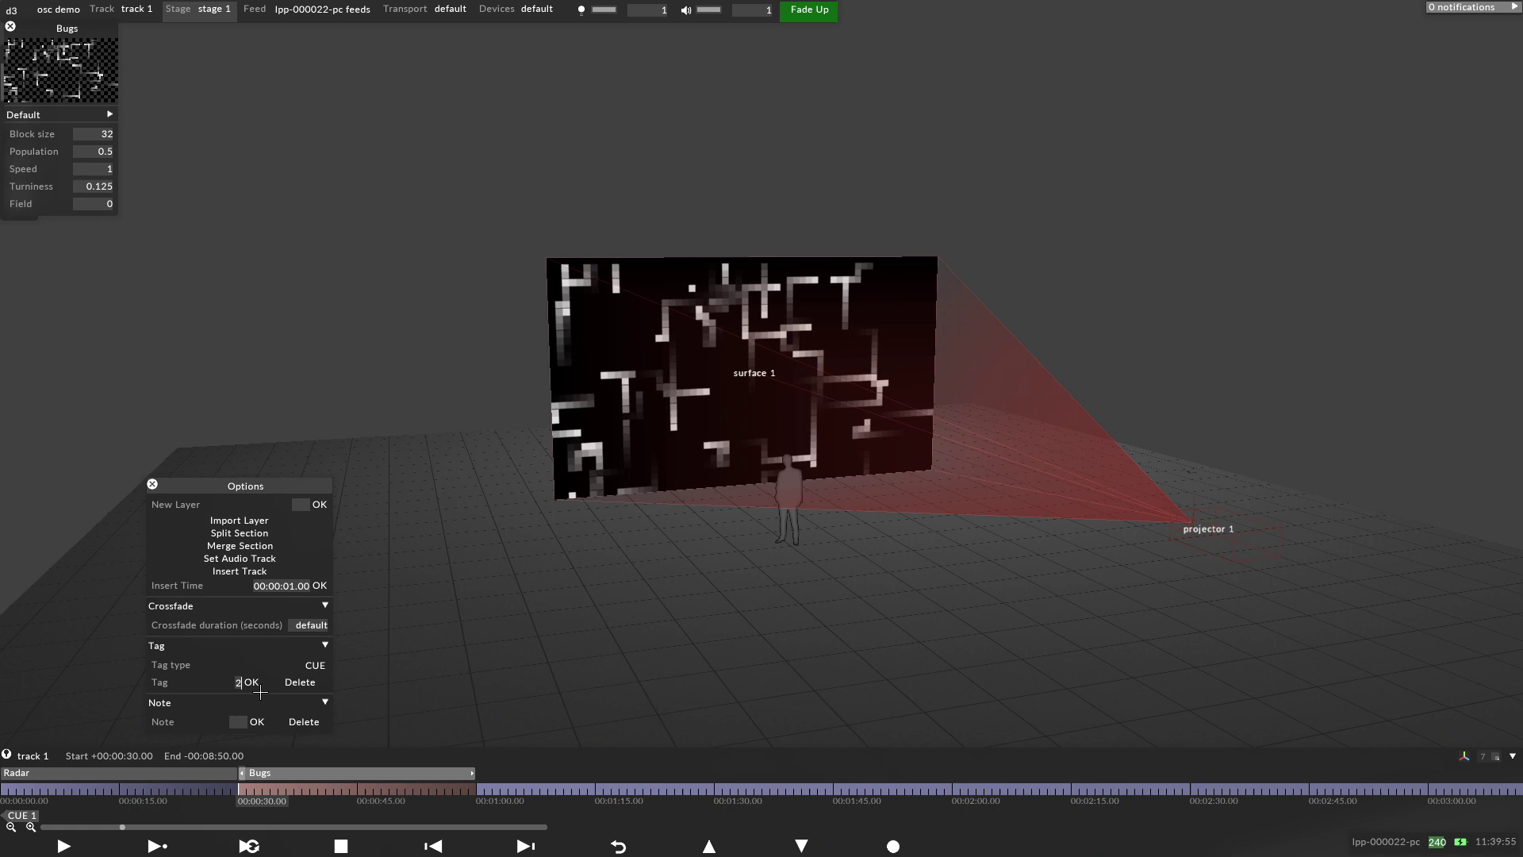
{"action": "left_click", "coordinate": [251, 683]}
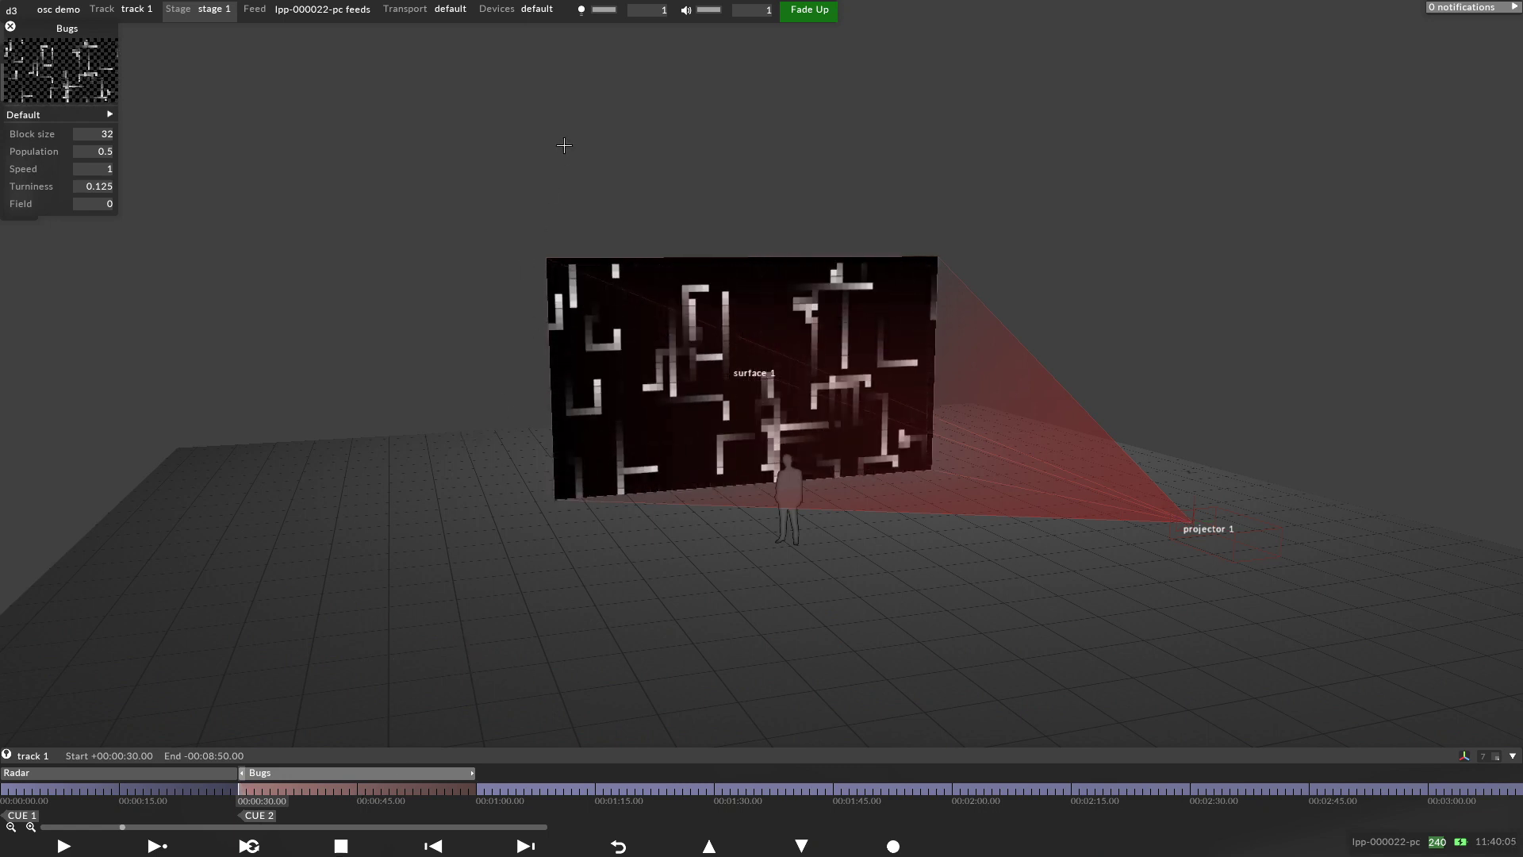
Create a new OscDevice named osc in the input and output device settings.
{"action": "left_click", "coordinate": [508, 8]}
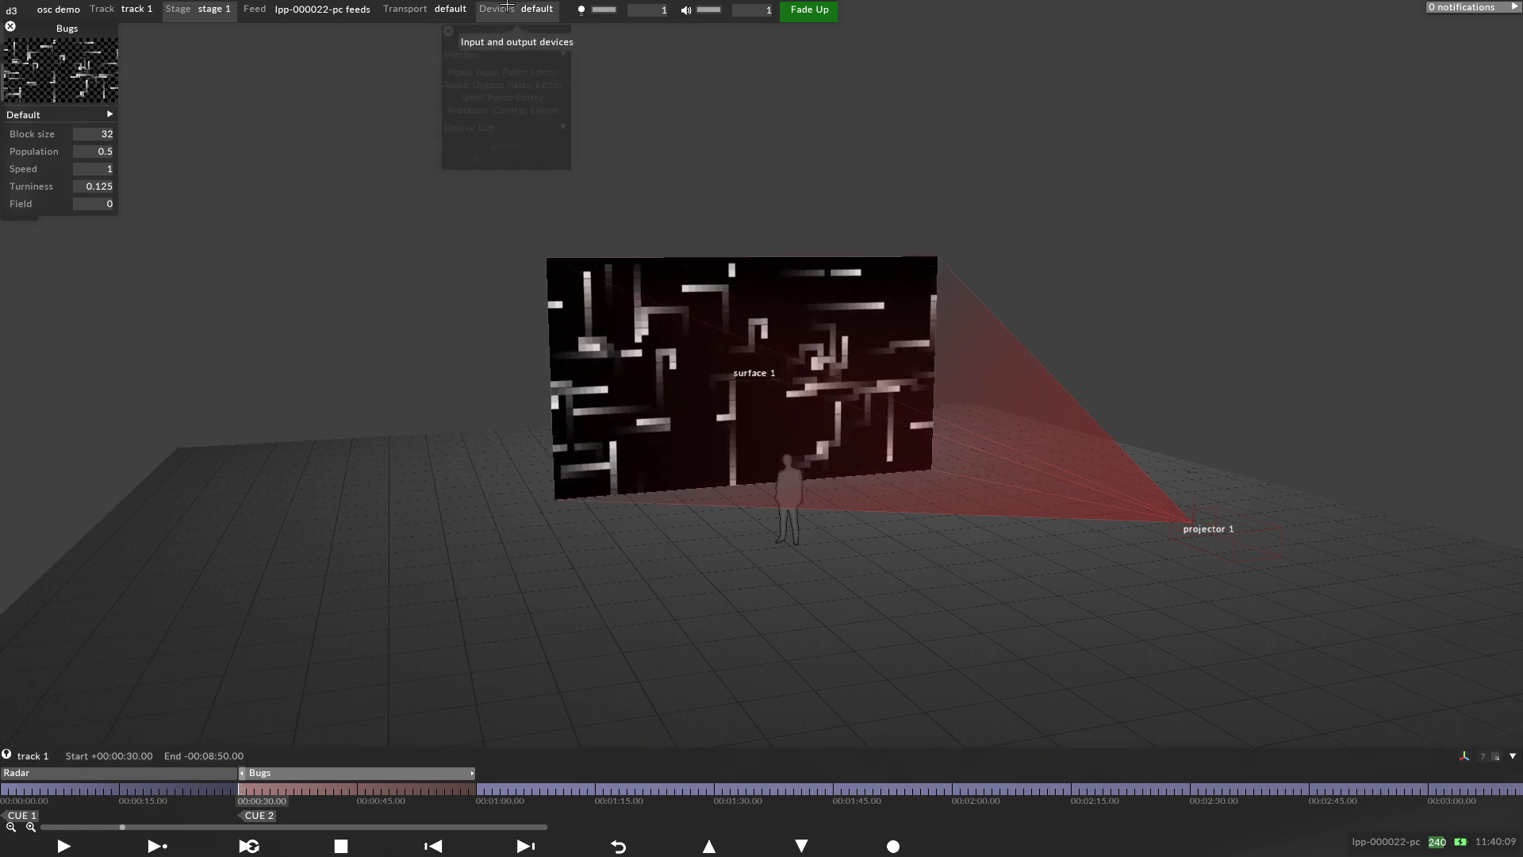
{"action": "left_click", "coordinate": [473, 159]}
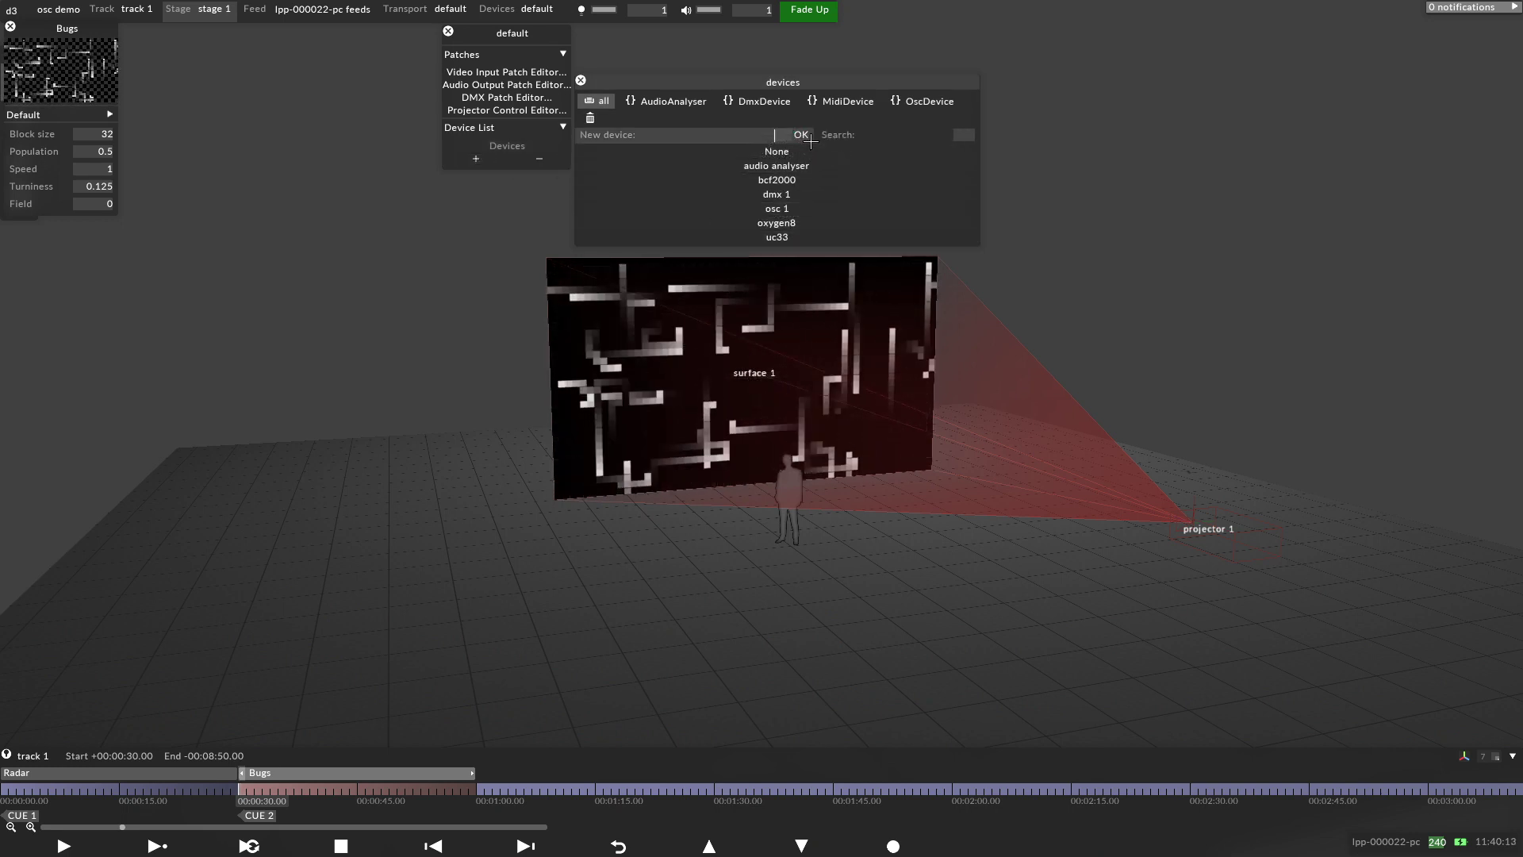
{"action": "type", "text": "osc"}
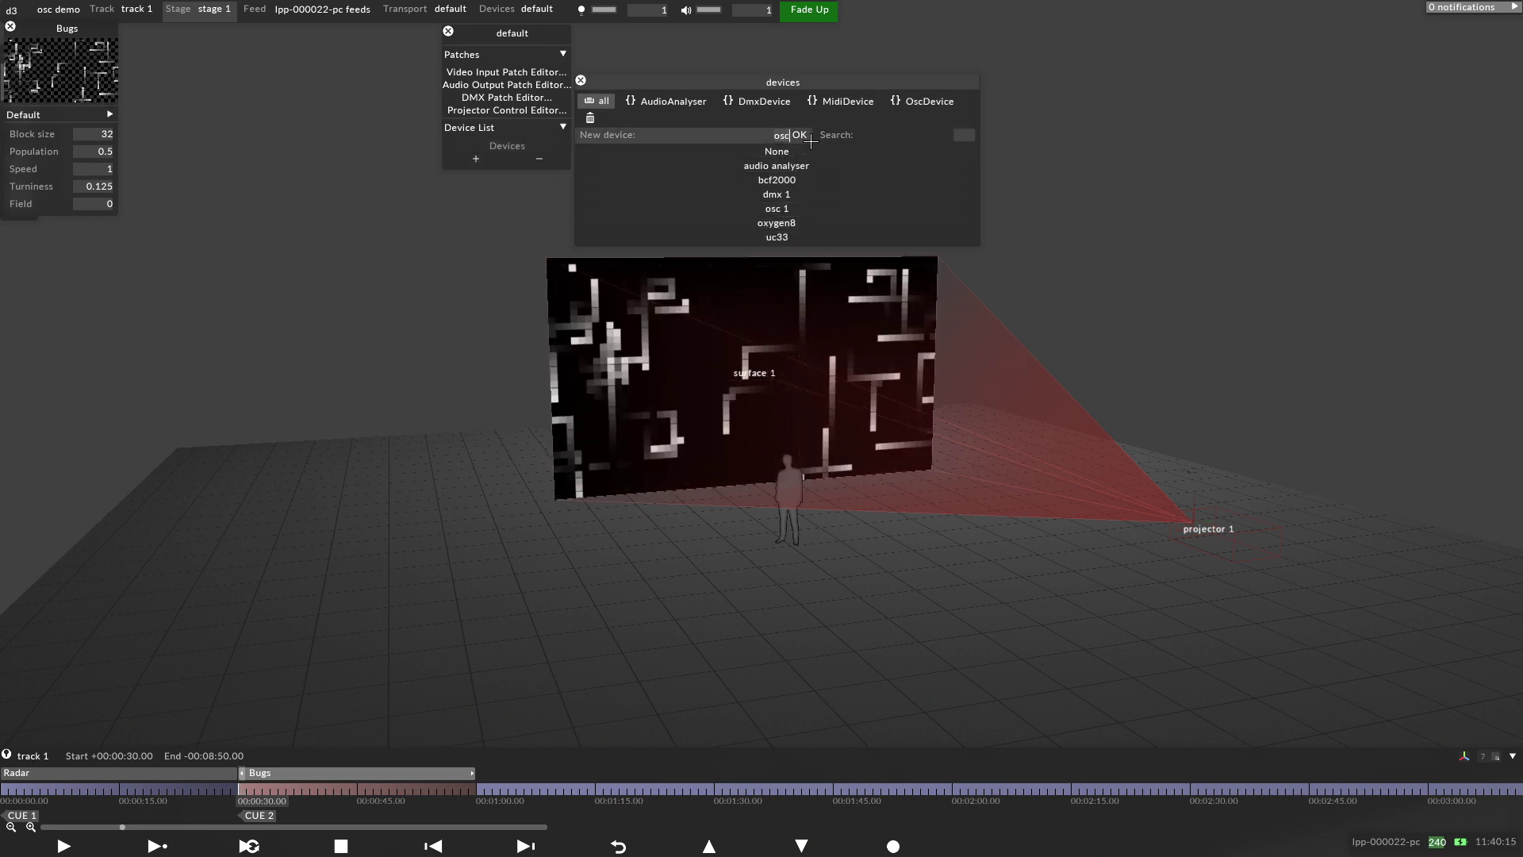
{"action": "left_click", "coordinate": [797, 135]}
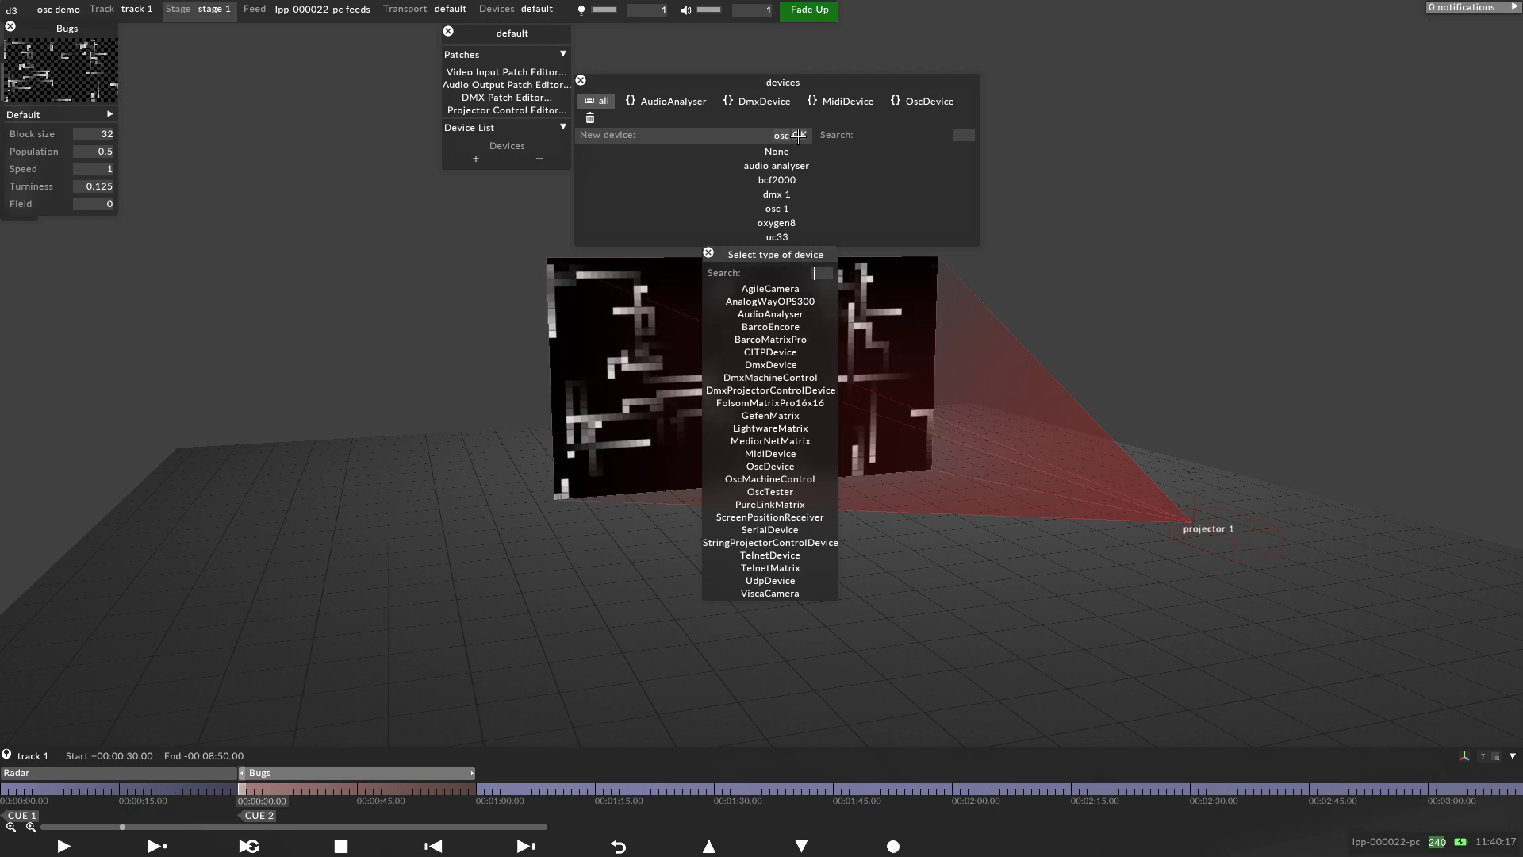
{"action": "left_click", "coordinate": [774, 468]}
{"action": "left_click_drag", "start_coordinate": [691, 79], "coordinate": [845, 196]}
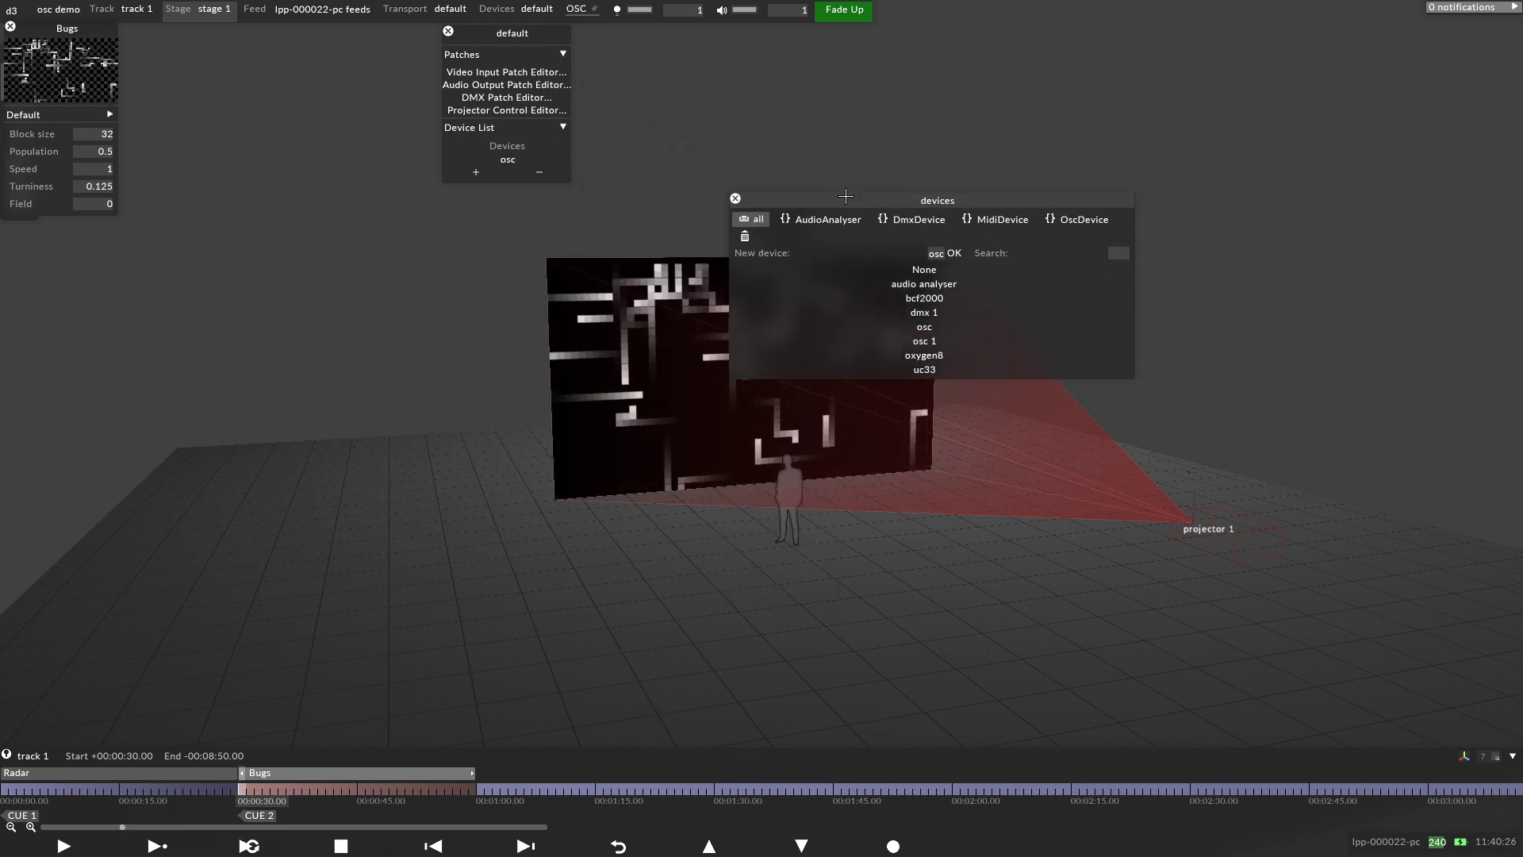
{"action": "left_click", "coordinate": [736, 198]}
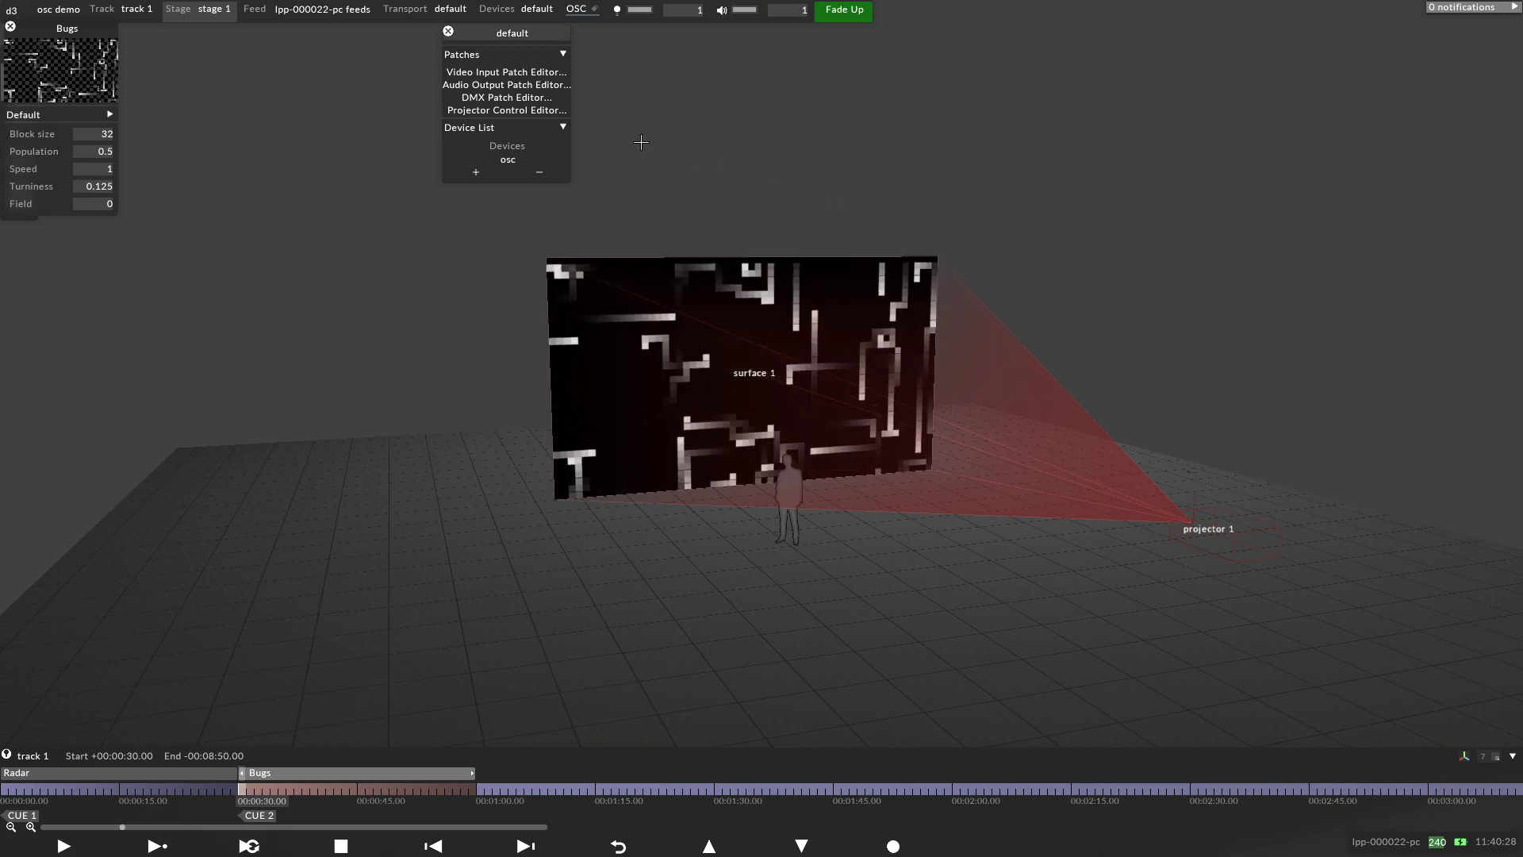
Show the osc device's Receive settings with port 7401 and its network adapter addresses.
{"action": "left_click", "coordinate": [507, 160]}
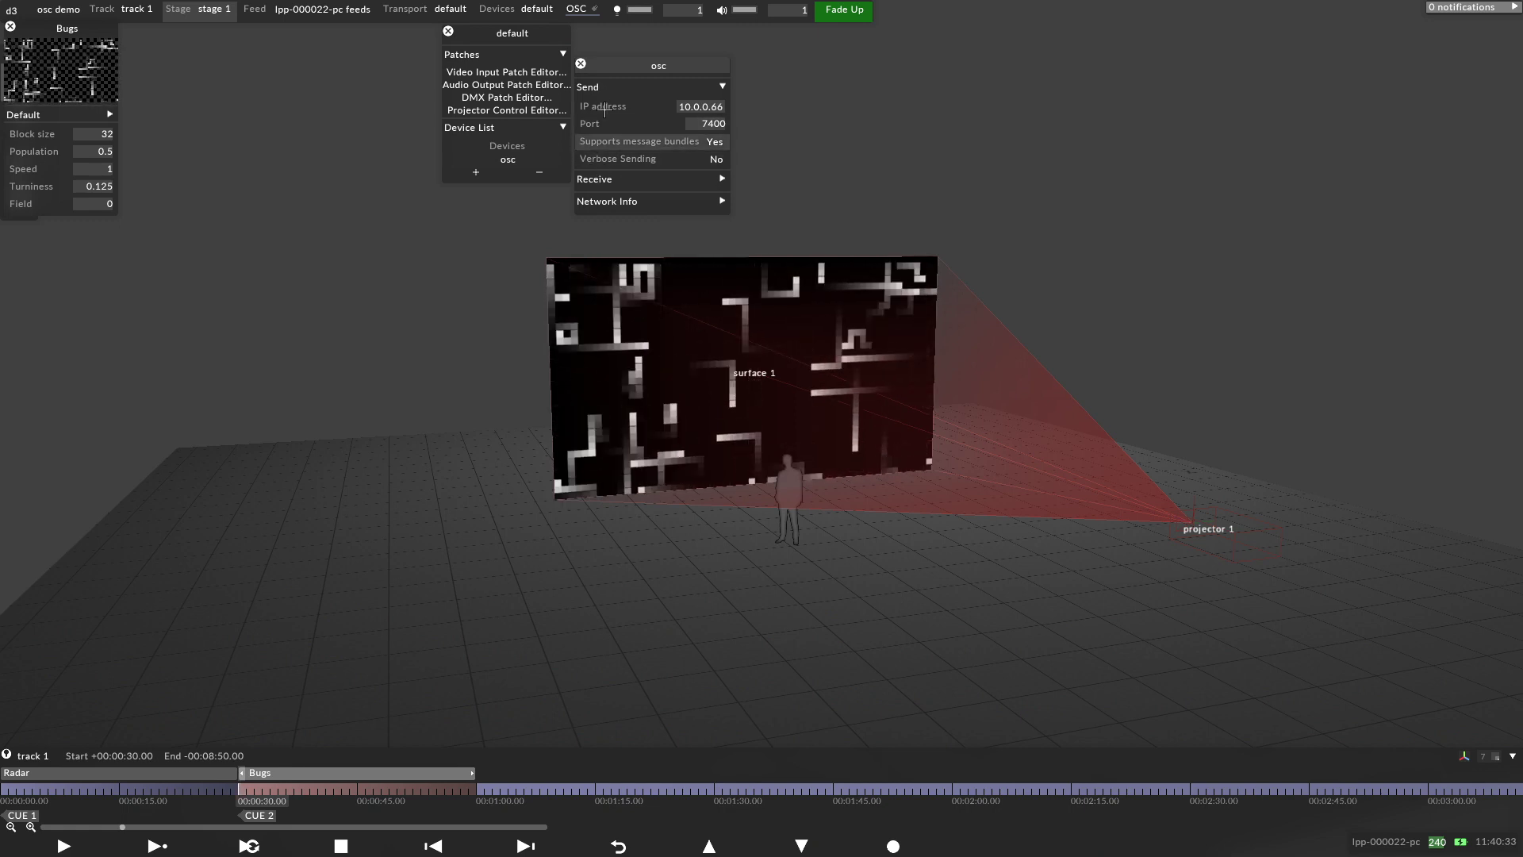
{"action": "left_click", "coordinate": [591, 86]}
{"action": "left_click", "coordinate": [606, 110]}
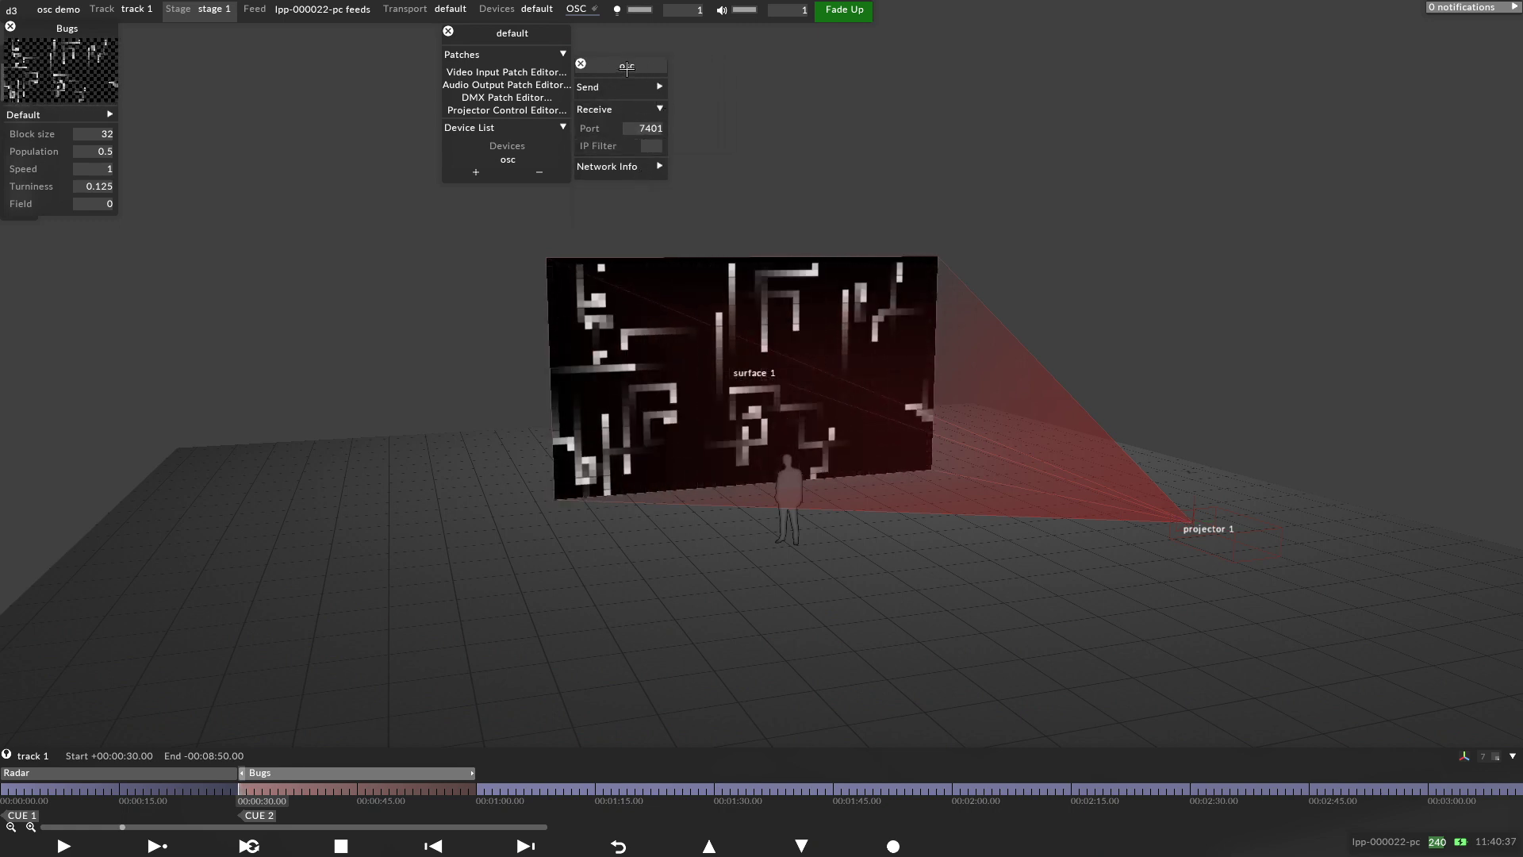
{"action": "left_click_drag", "start_coordinate": [649, 100], "coordinate": [728, 100]}
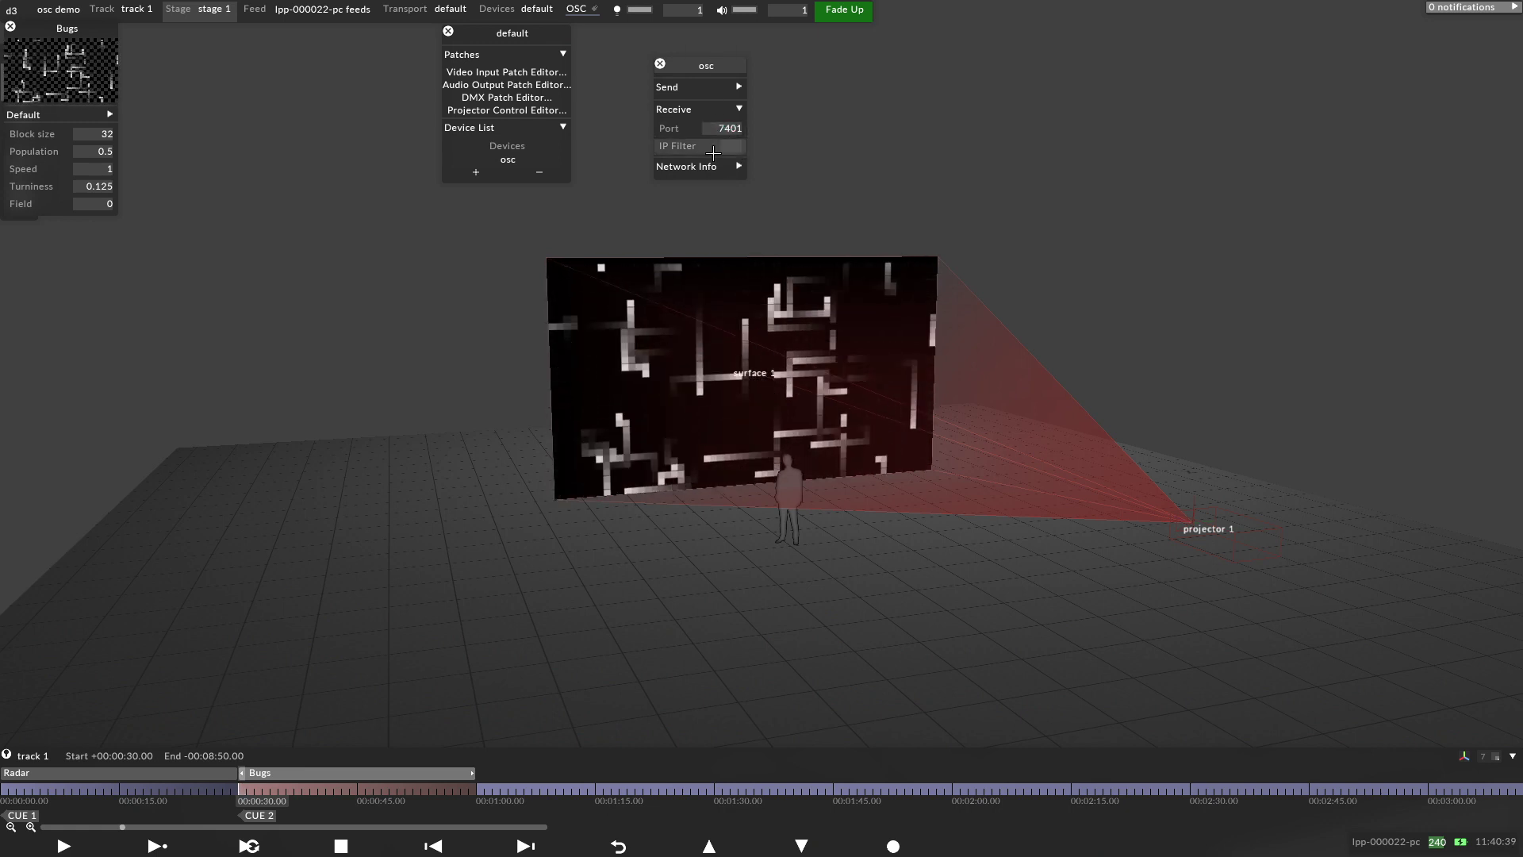
{"action": "left_click", "coordinate": [690, 165]}
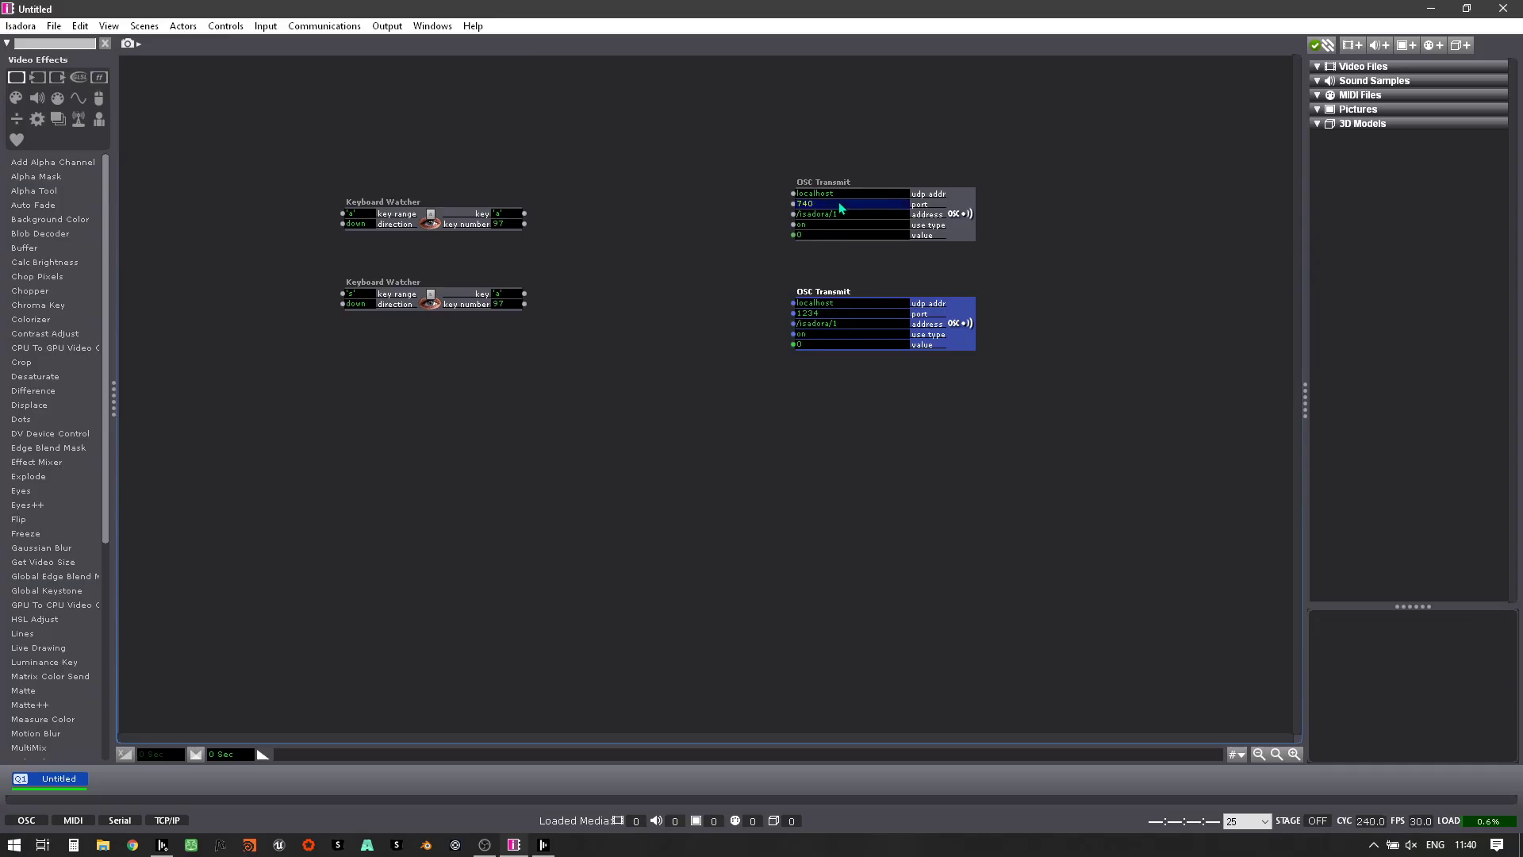
Finish entering port 7401 on the top OSC Transmit actor.
{"action": "type", "text": "1"}
{"action": "key", "text": "Return"}
{"action": "left_click", "coordinate": [888, 384]}
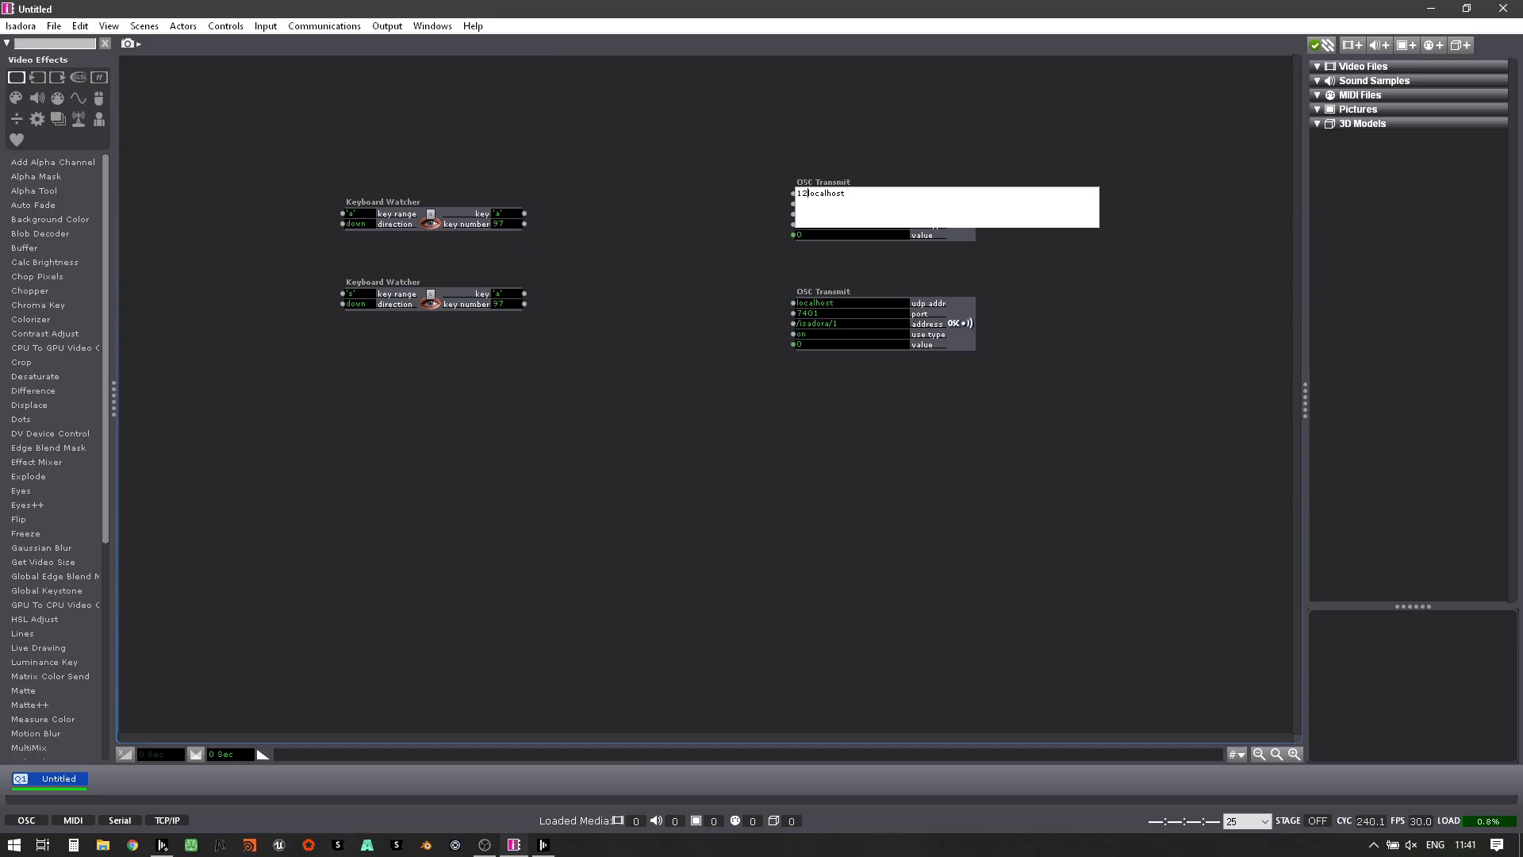
Replace the top OSC Transmit actor's udp address with 127.255.255.255.
{"action": "key", "text": "ctrl+a"}
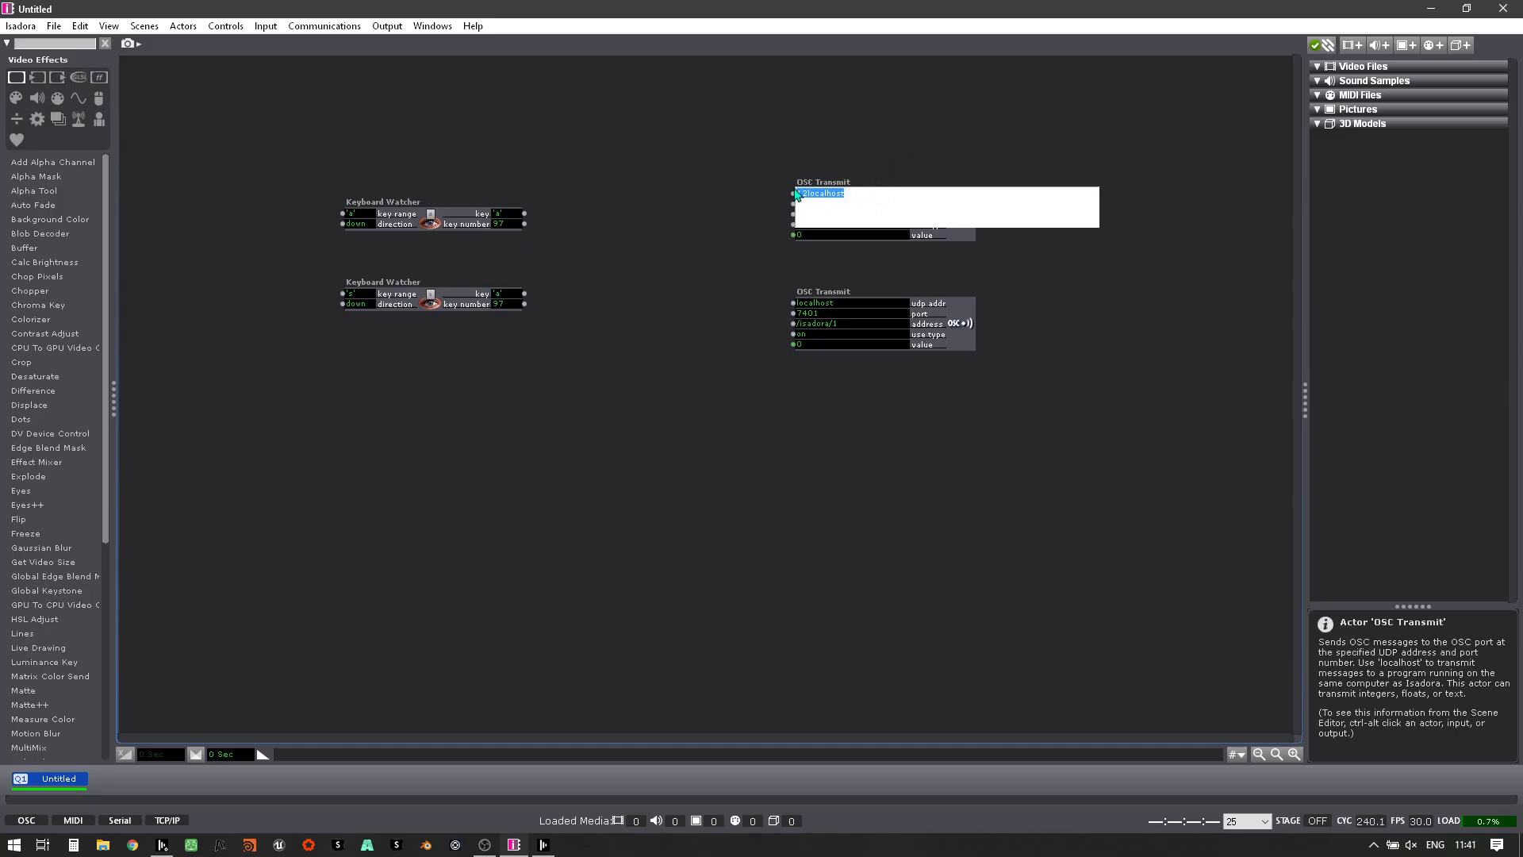
{"action": "type", "text": "12"}
{"action": "key", "text": "Return"}
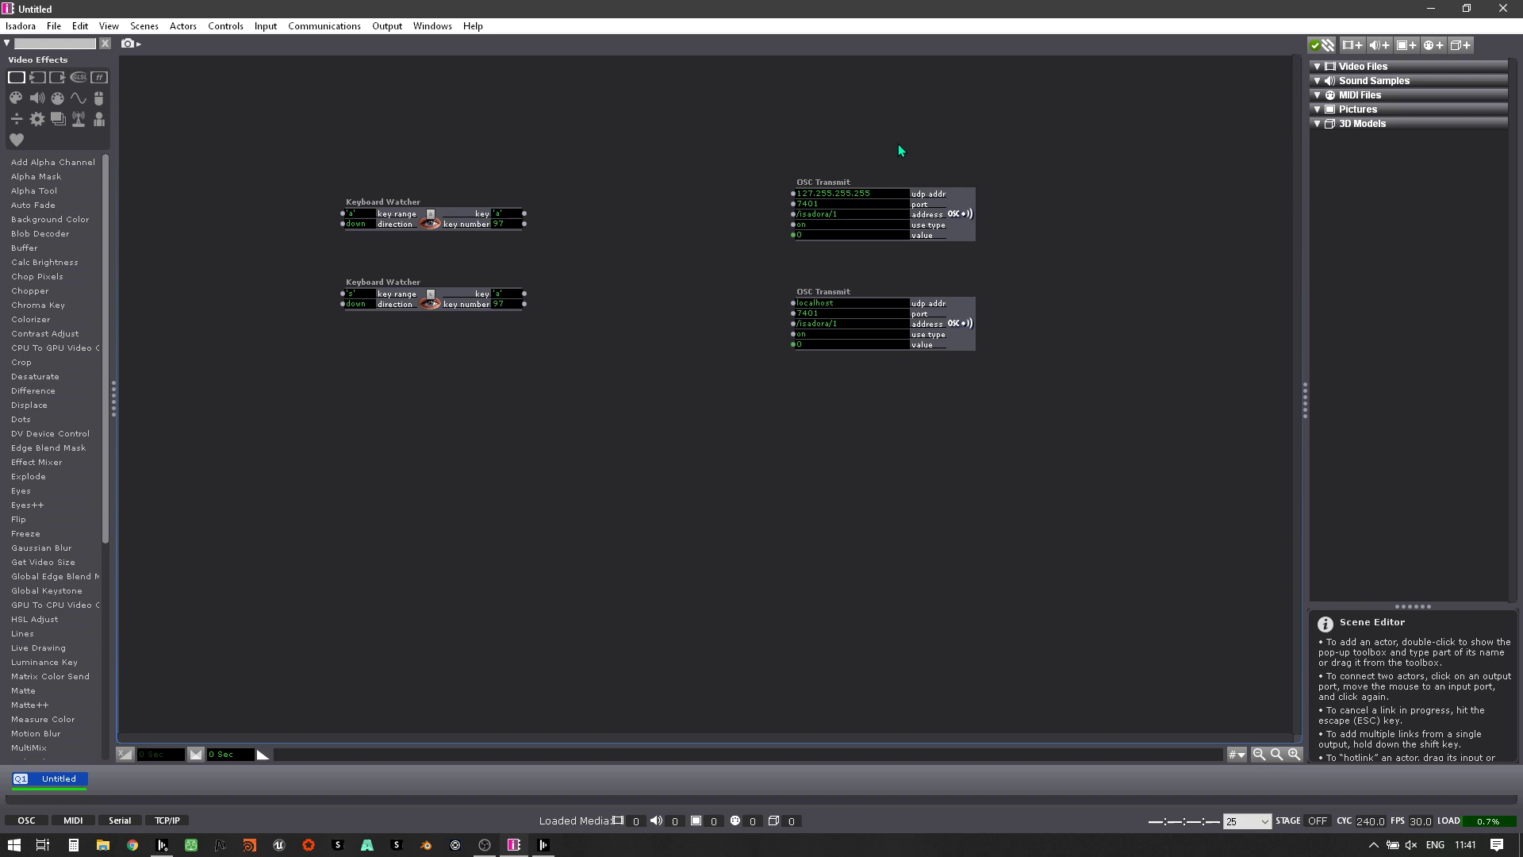
Copy 127.255.255.255 into the lower actor's udp address in place of localhost.
{"action": "left_click", "coordinate": [885, 193]}
{"action": "left_click_drag", "start_coordinate": [885, 194], "coordinate": [791, 198]}
{"action": "key", "text": "ctrl+c"}
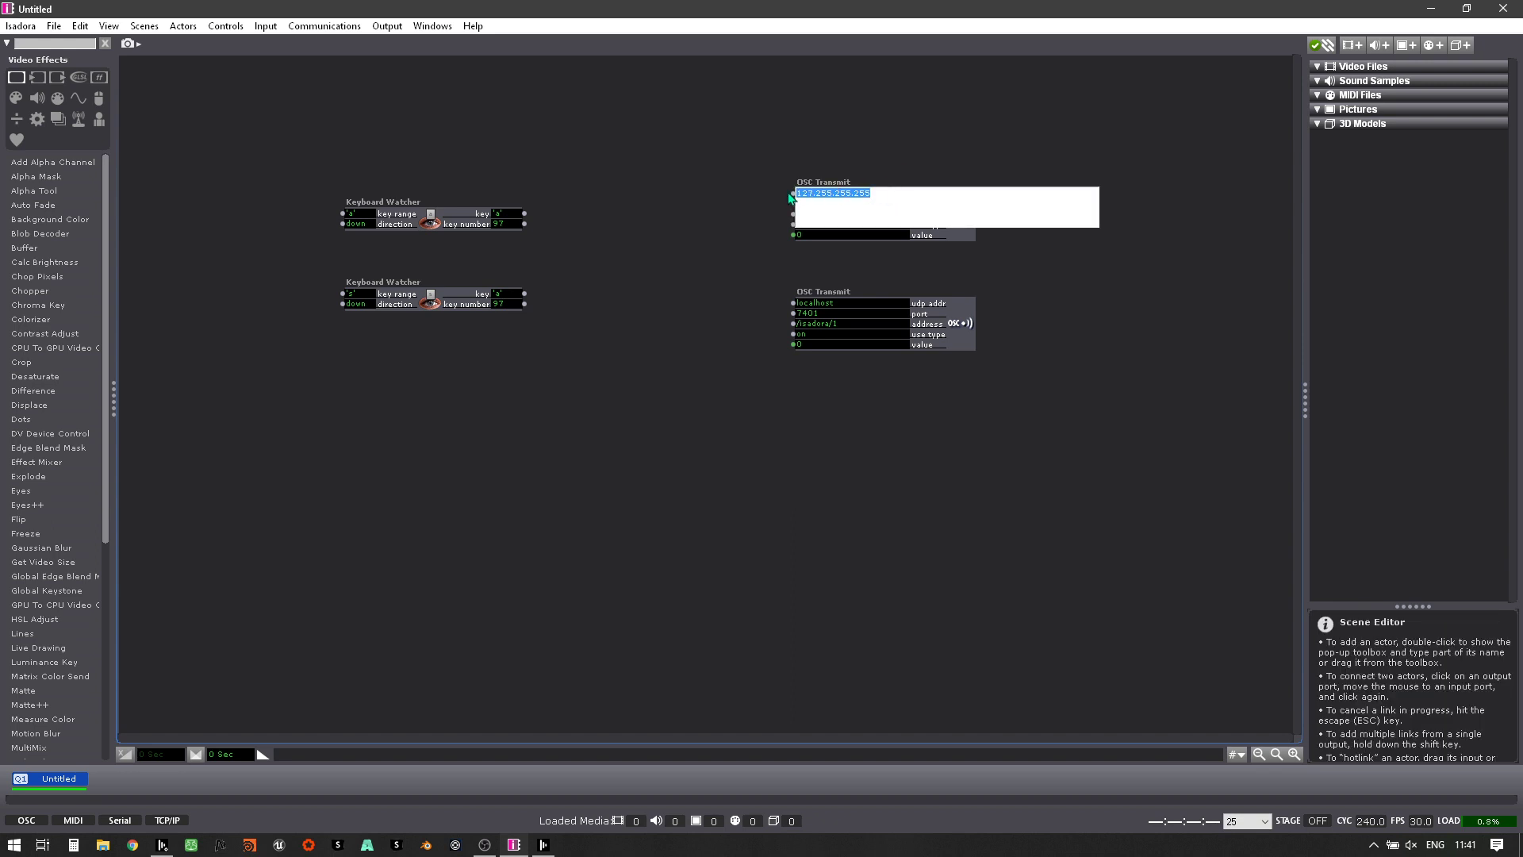
{"action": "left_click", "coordinate": [845, 303]}
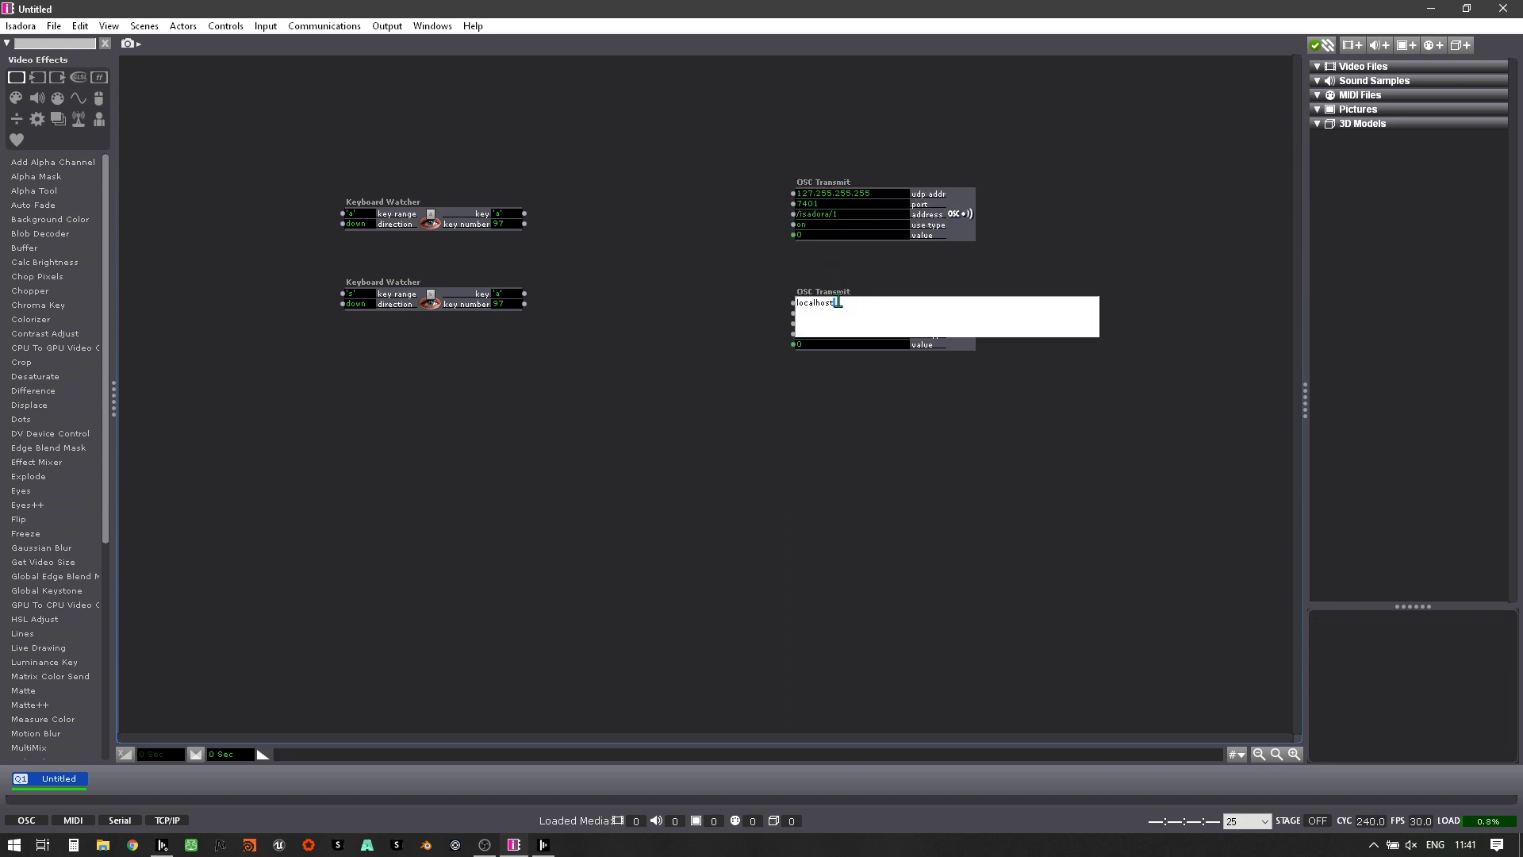
{"action": "double_click", "coordinate": [836, 304]}
{"action": "key", "text": "ctrl+v"}
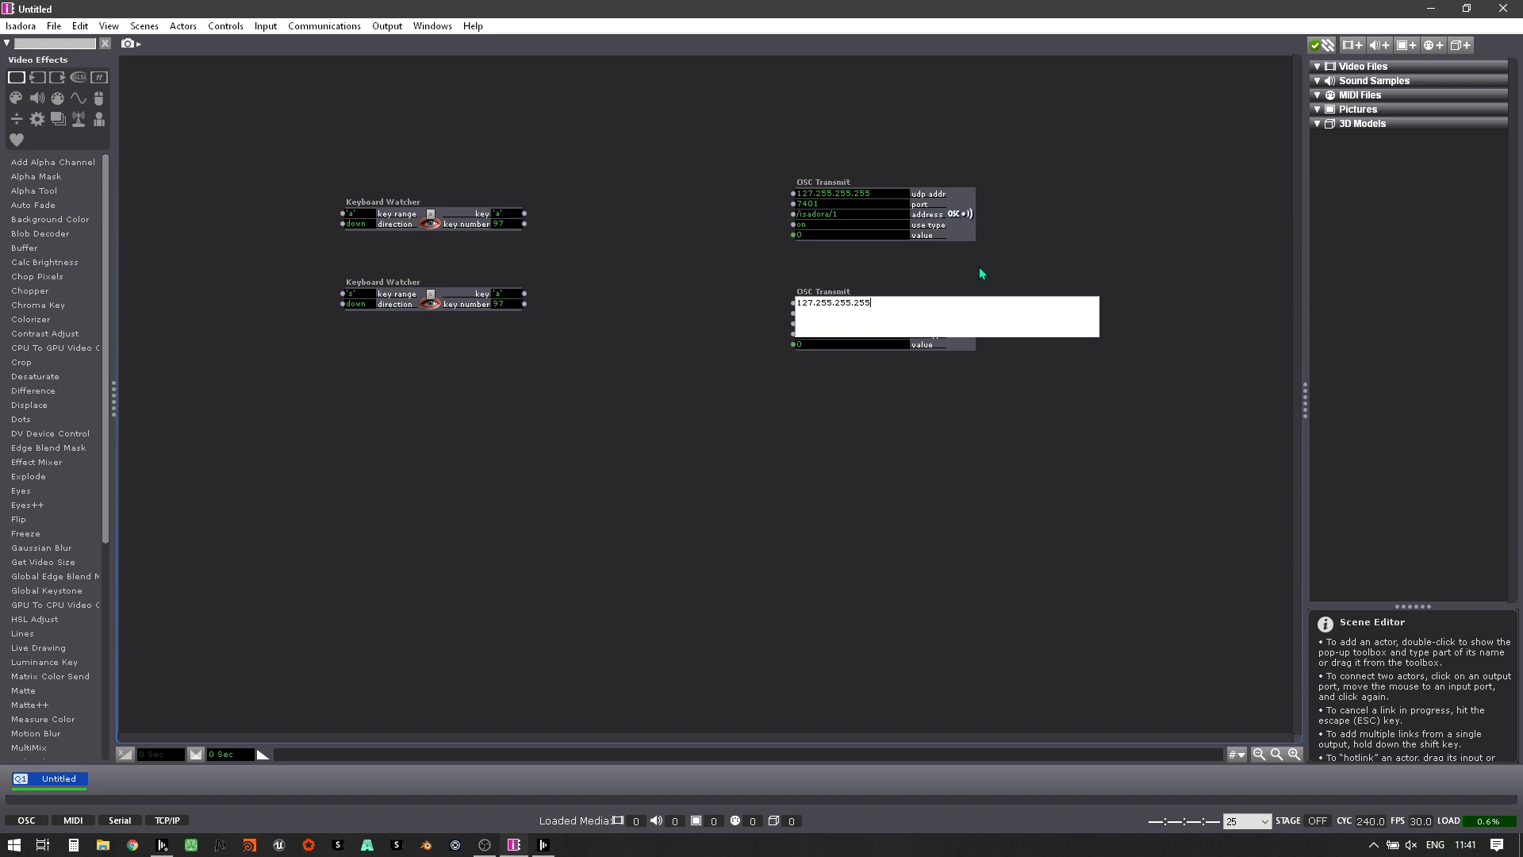
{"action": "key", "text": "Return"}
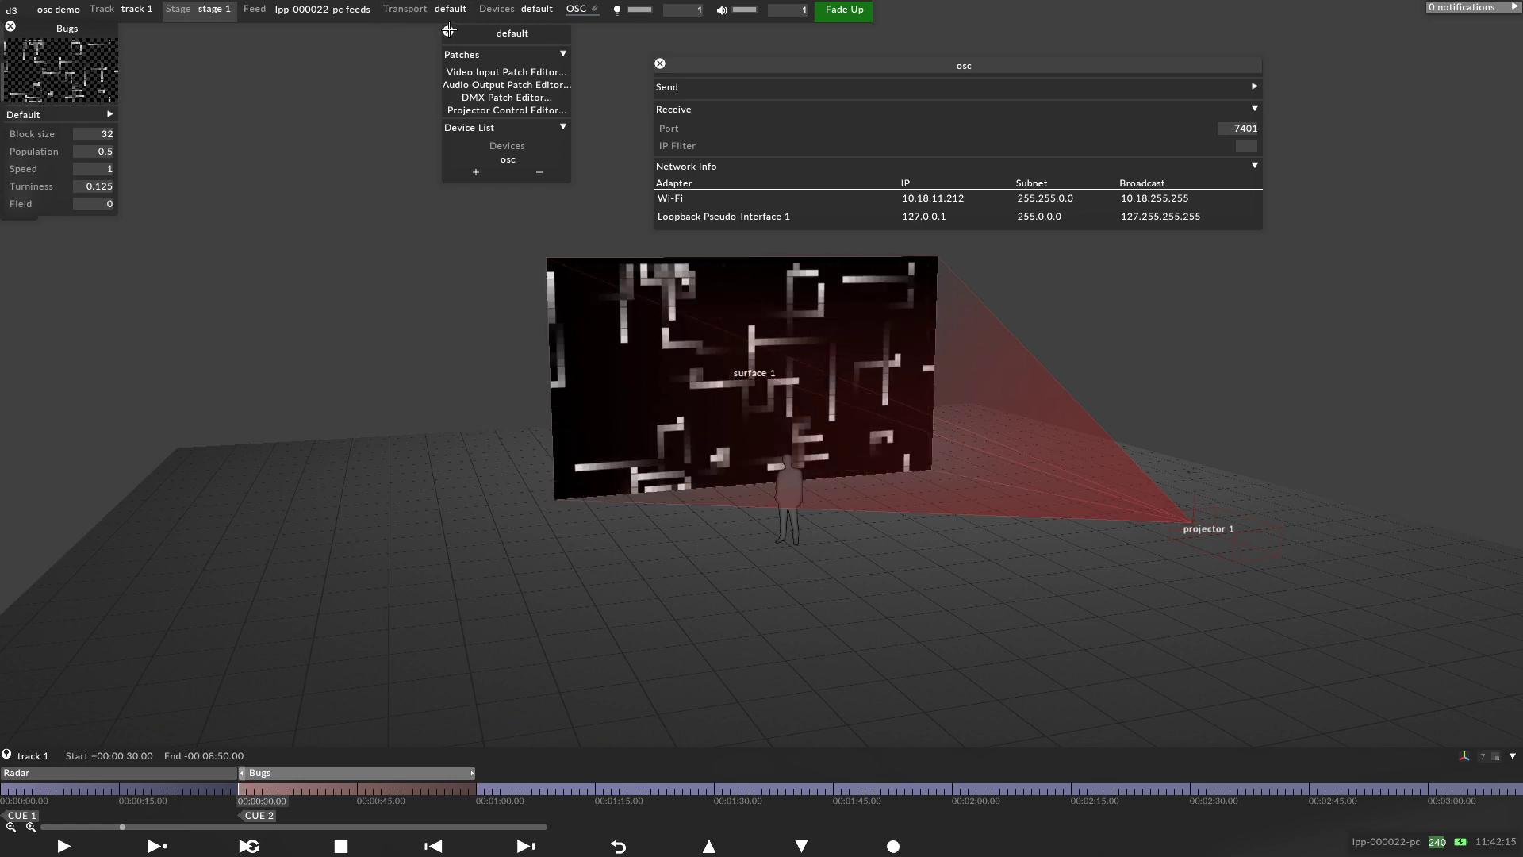
Add an EventTransportOSC remote transport named osc to the default transport, using the osc device.
{"action": "left_click", "coordinate": [571, 61]}
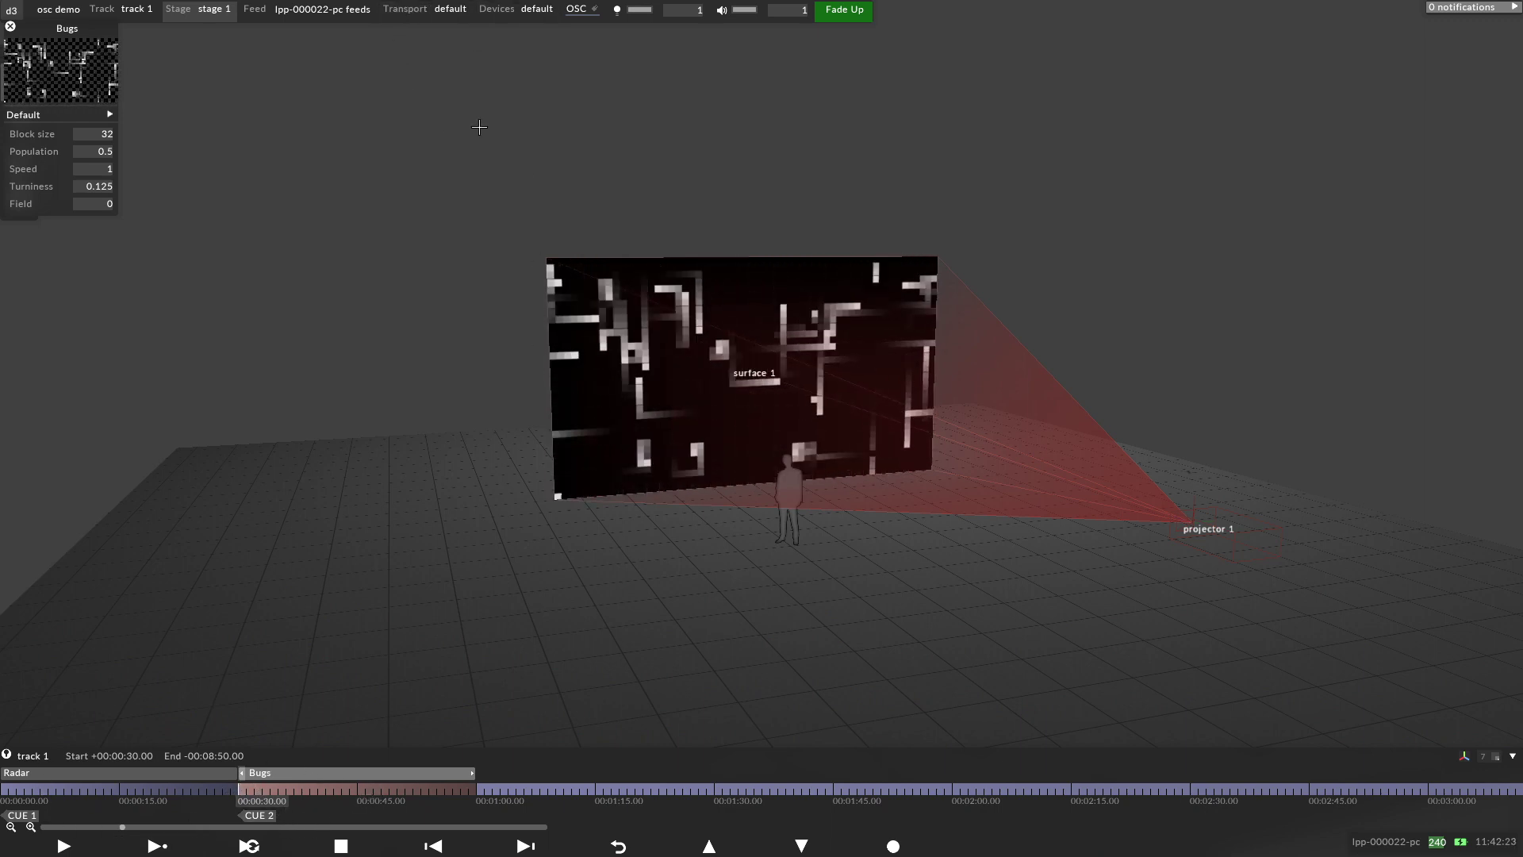
{"action": "left_click", "coordinate": [411, 10]}
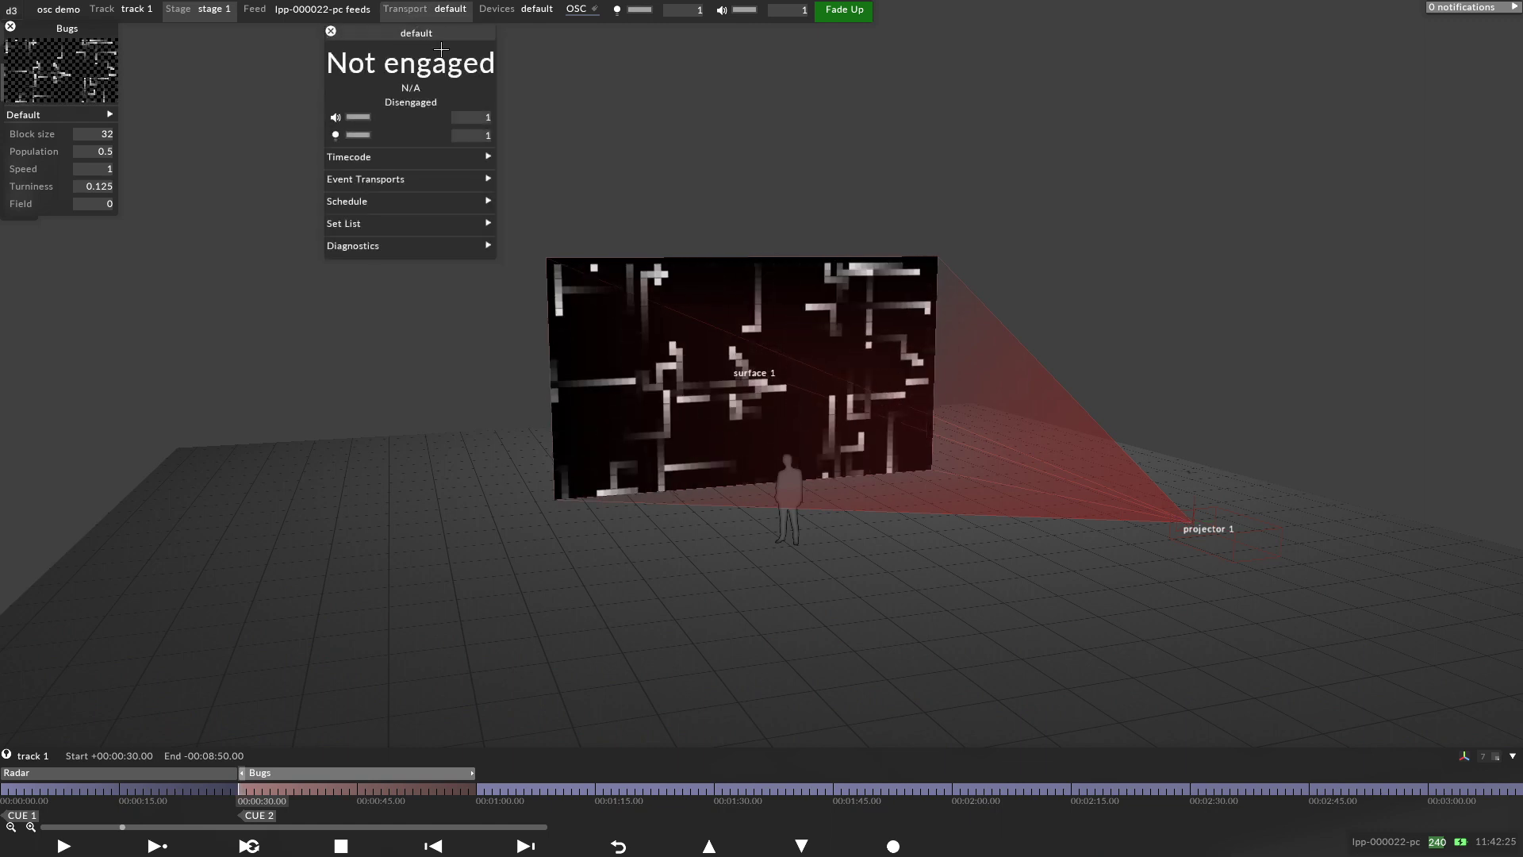
{"action": "left_click", "coordinate": [345, 181]}
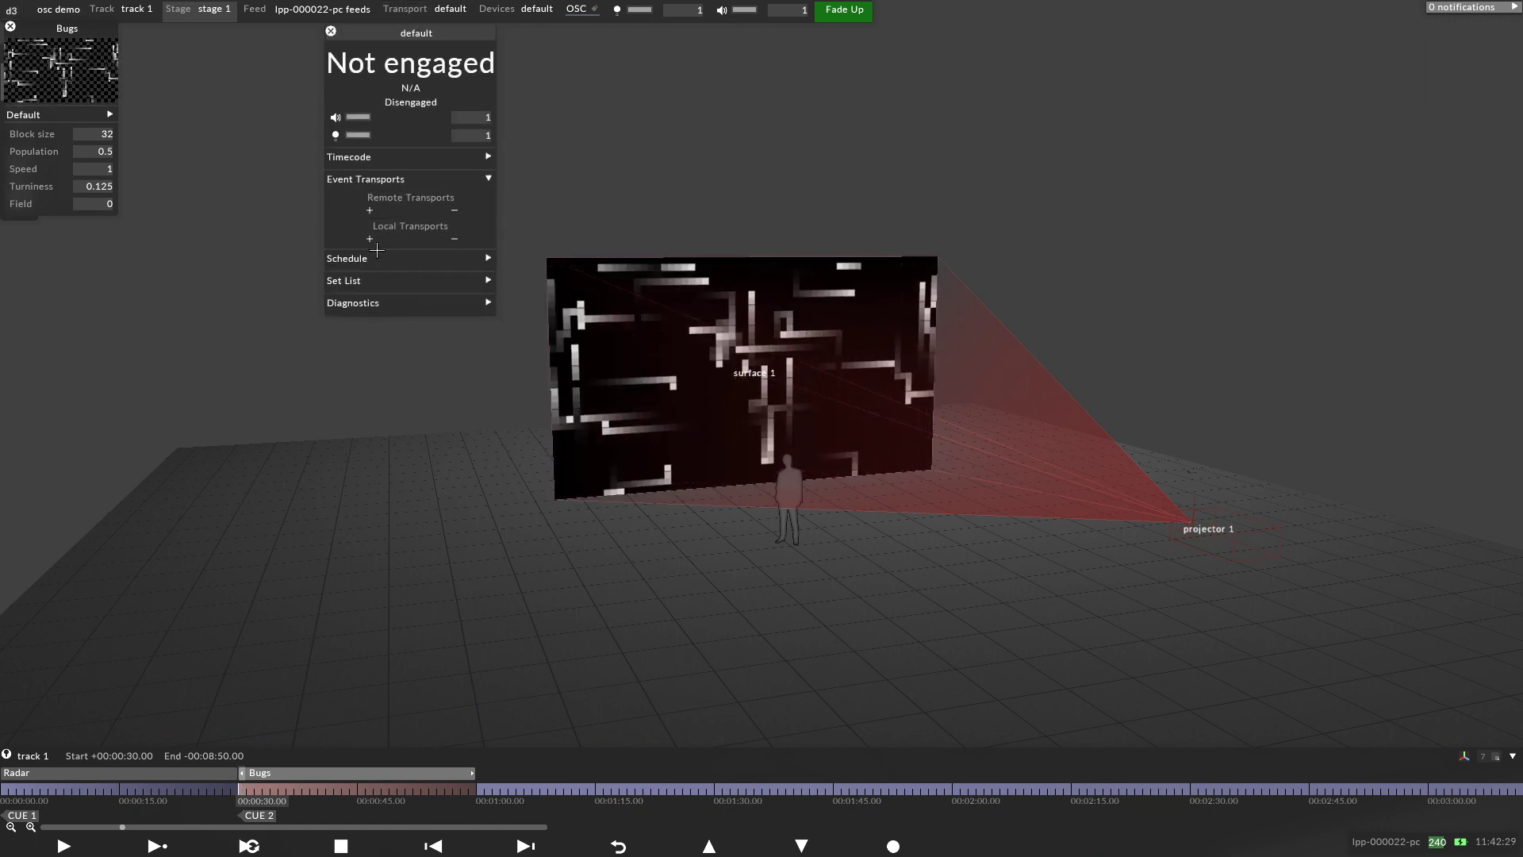
{"action": "left_click", "coordinate": [369, 210]}
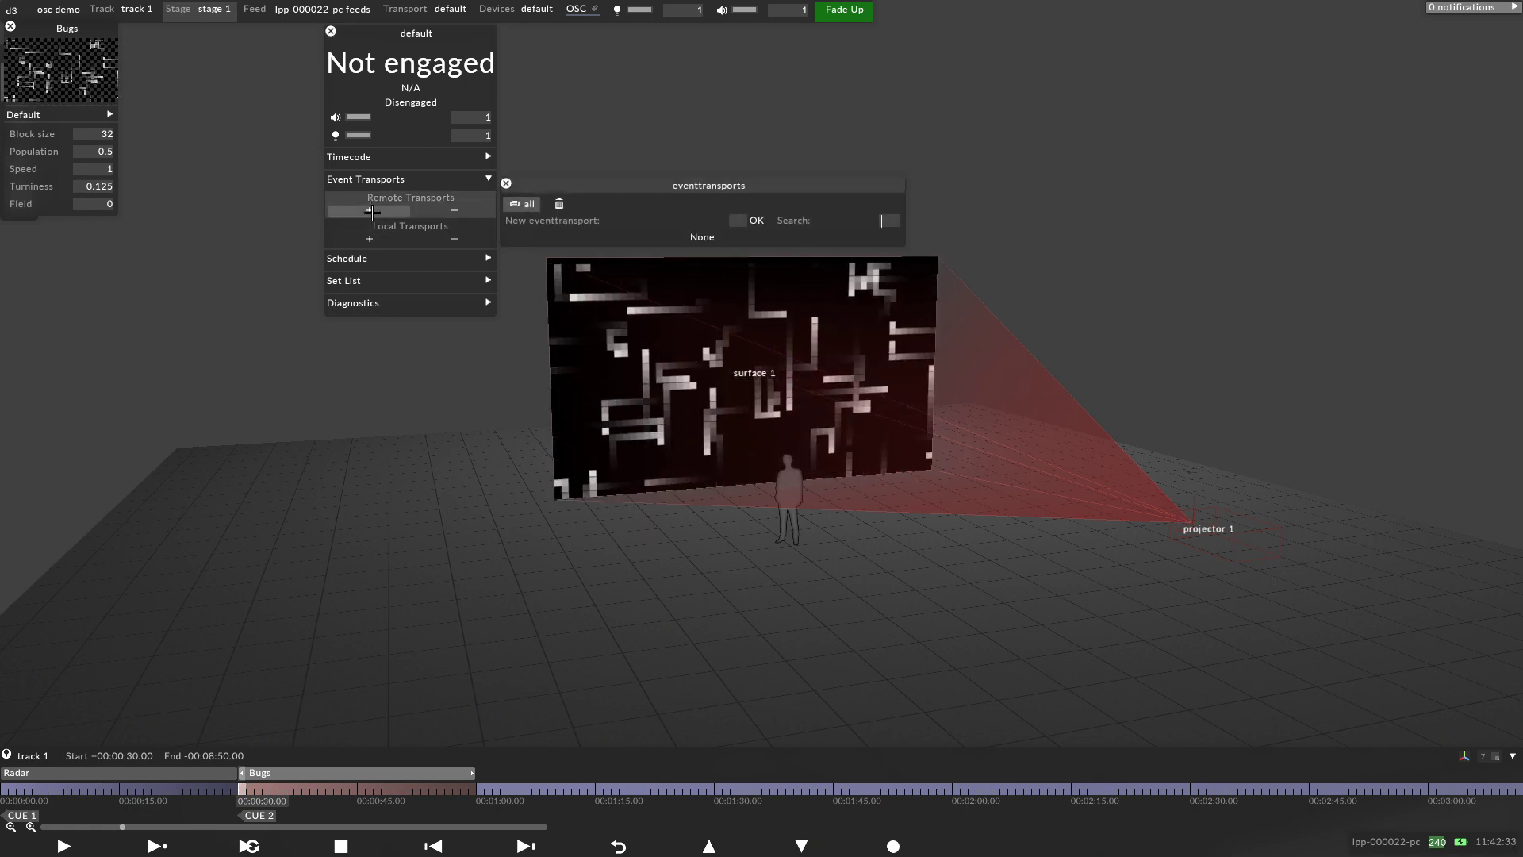
{"action": "left_click", "coordinate": [756, 222]}
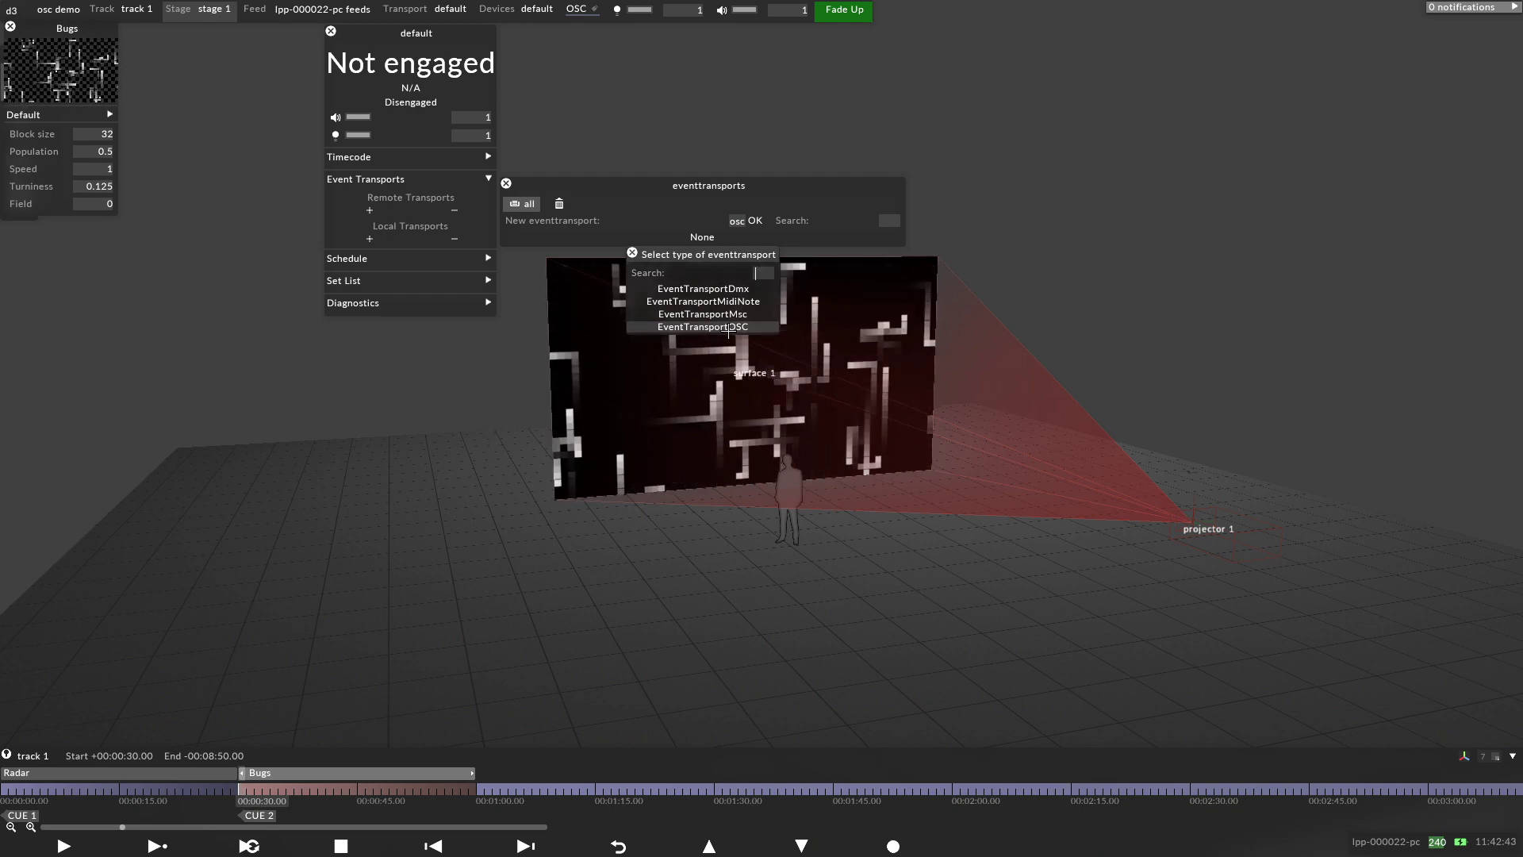
{"action": "left_click", "coordinate": [728, 327]}
{"action": "left_click_drag", "start_coordinate": [568, 178], "coordinate": [1042, 160]}
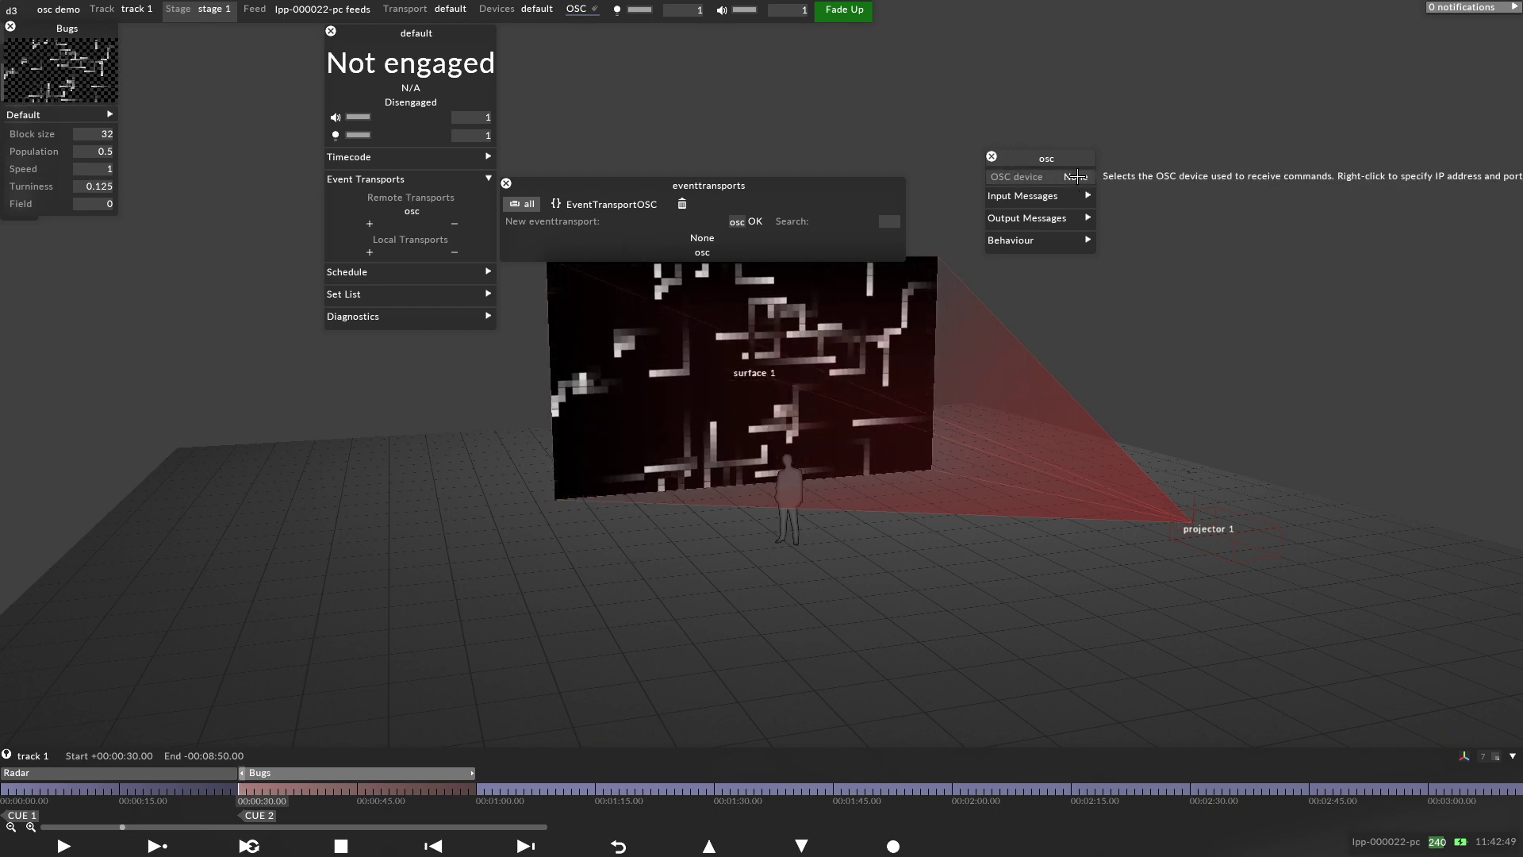
{"action": "left_click", "coordinate": [1077, 176]}
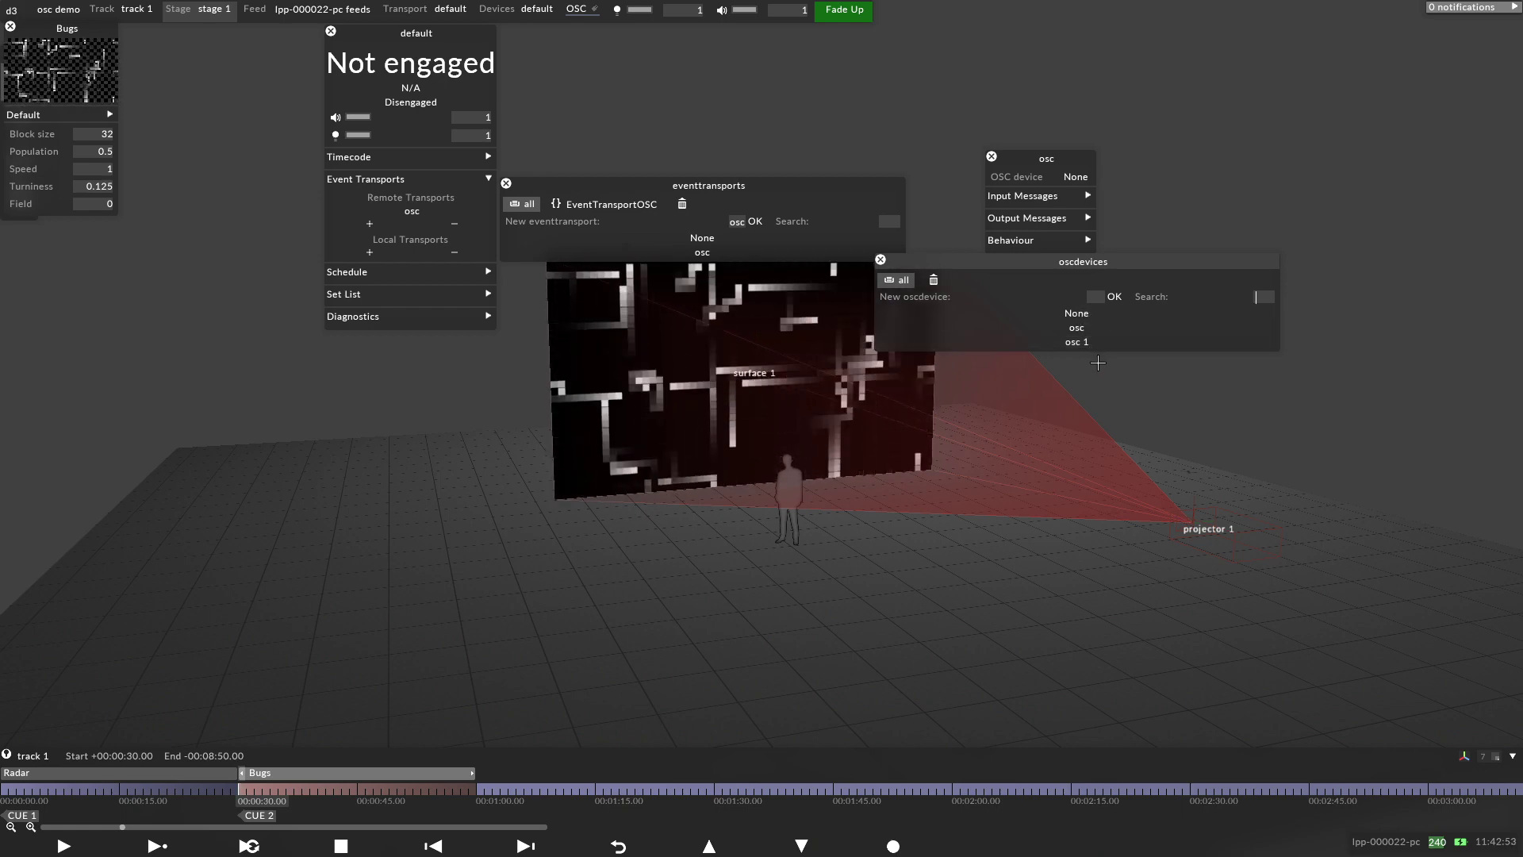
{"action": "left_click", "coordinate": [1097, 328]}
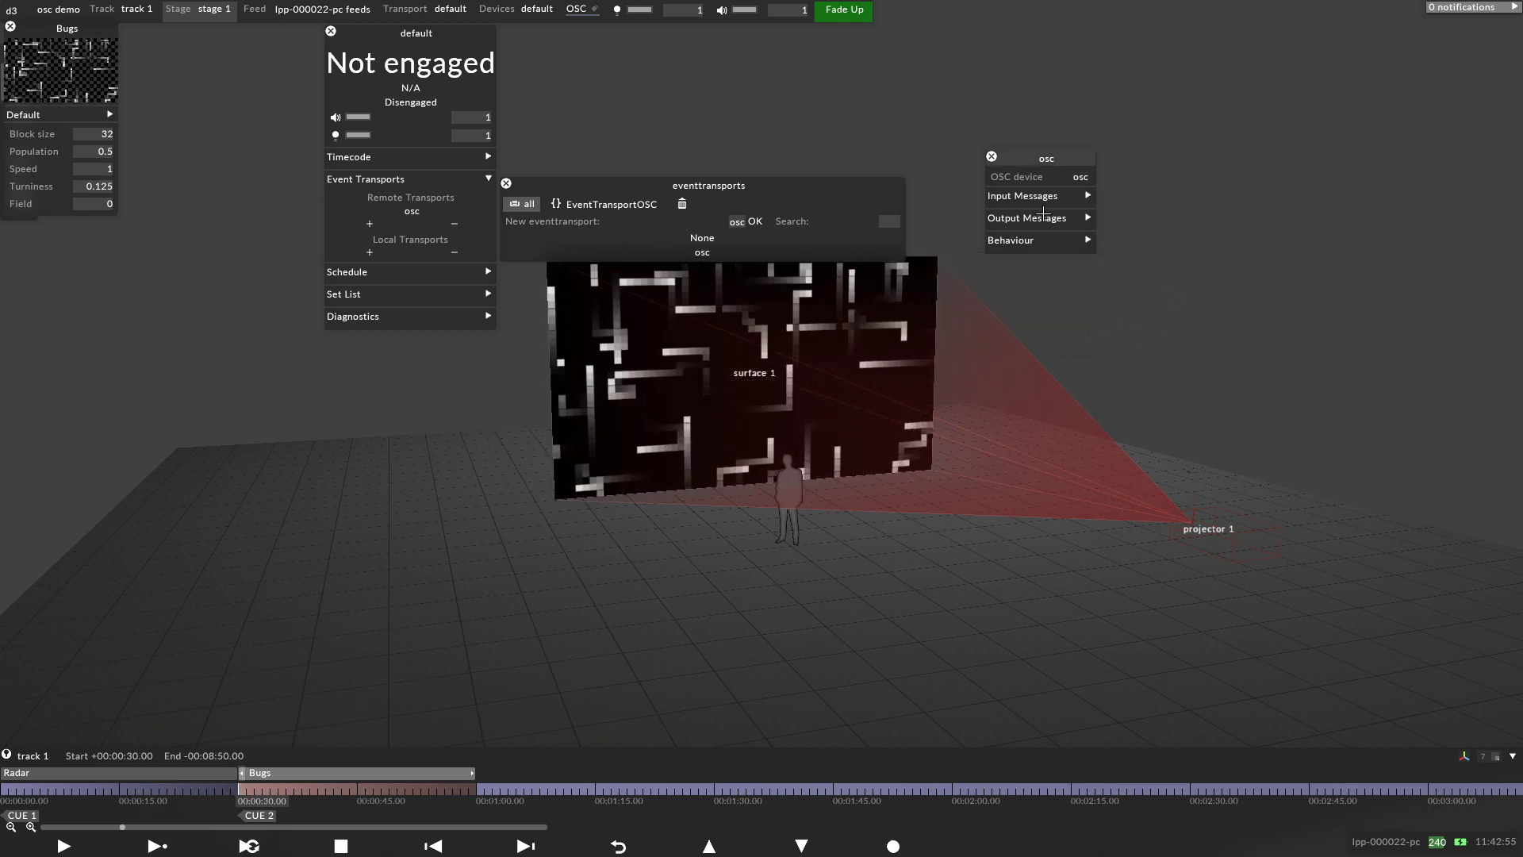
{"action": "left_click", "coordinate": [991, 157]}
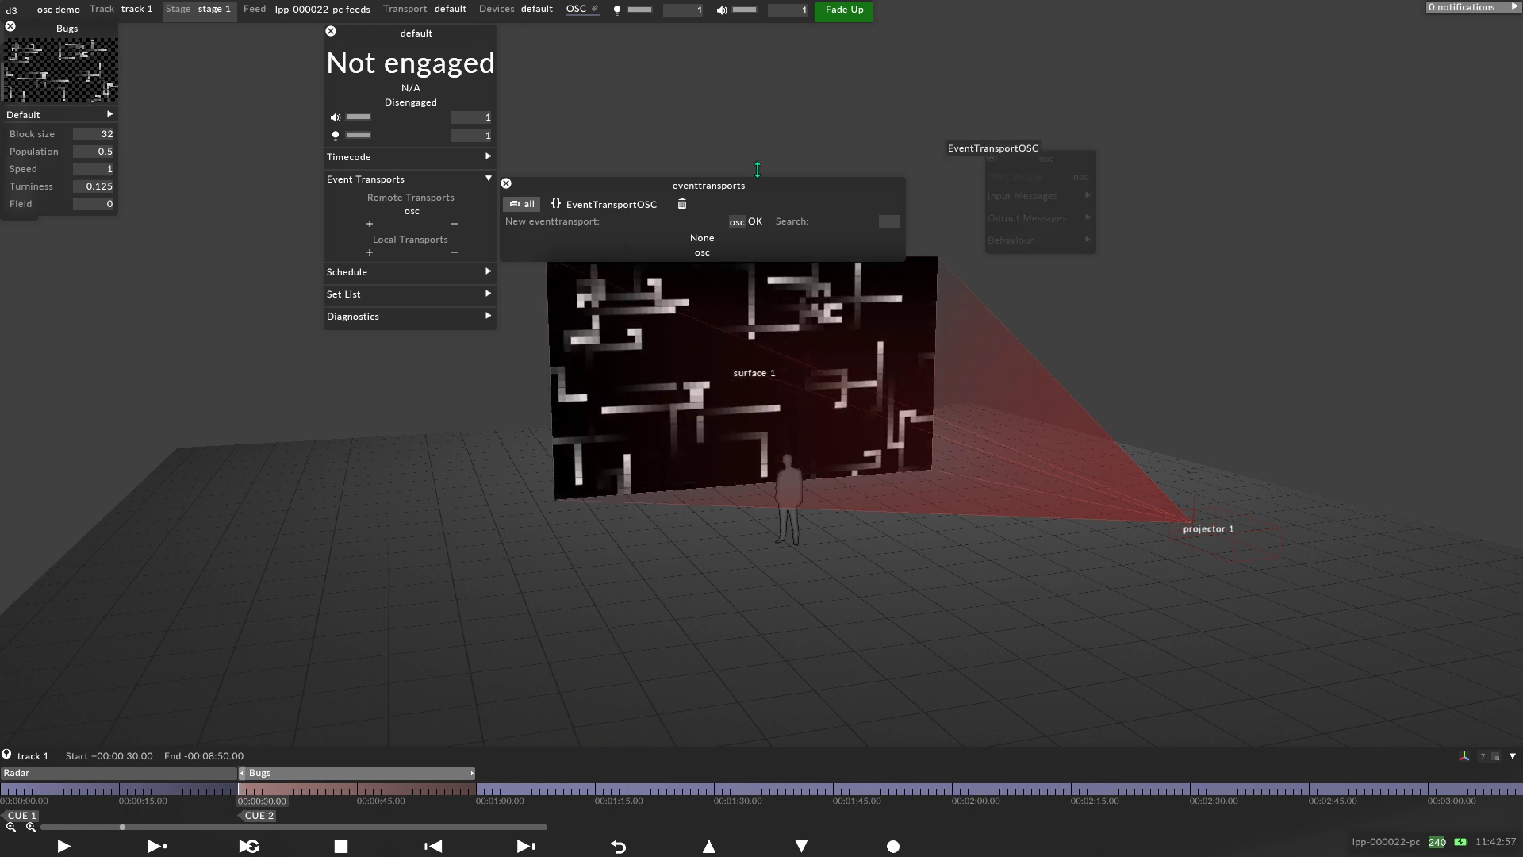
Open the osc remote transport and its device settings, and expand Input Messages showing /d3/showcontrol/cue.
{"action": "left_click", "coordinate": [506, 184]}
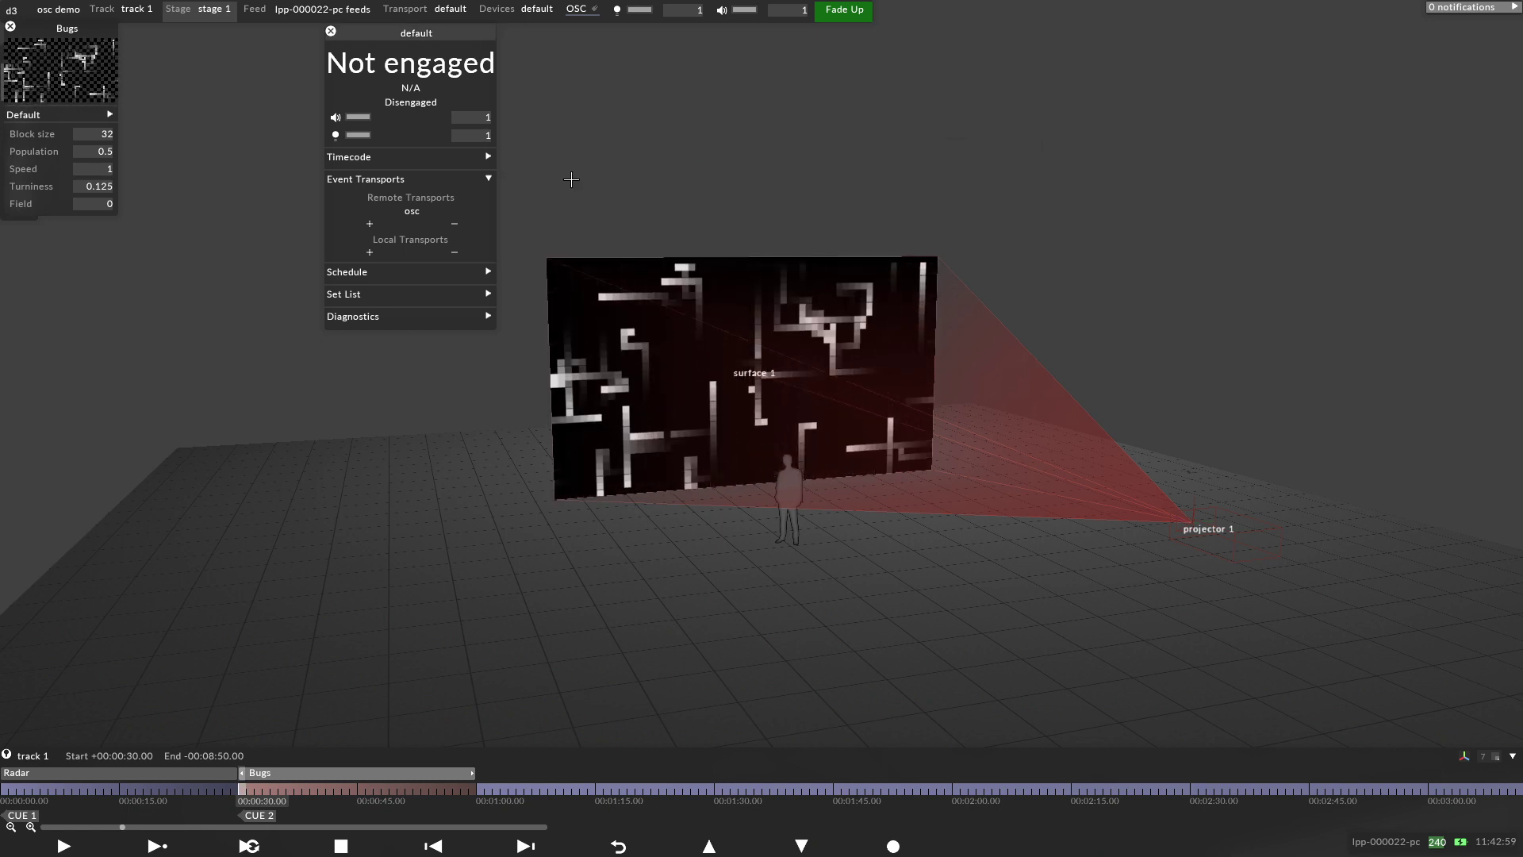
{"action": "left_click", "coordinate": [418, 213]}
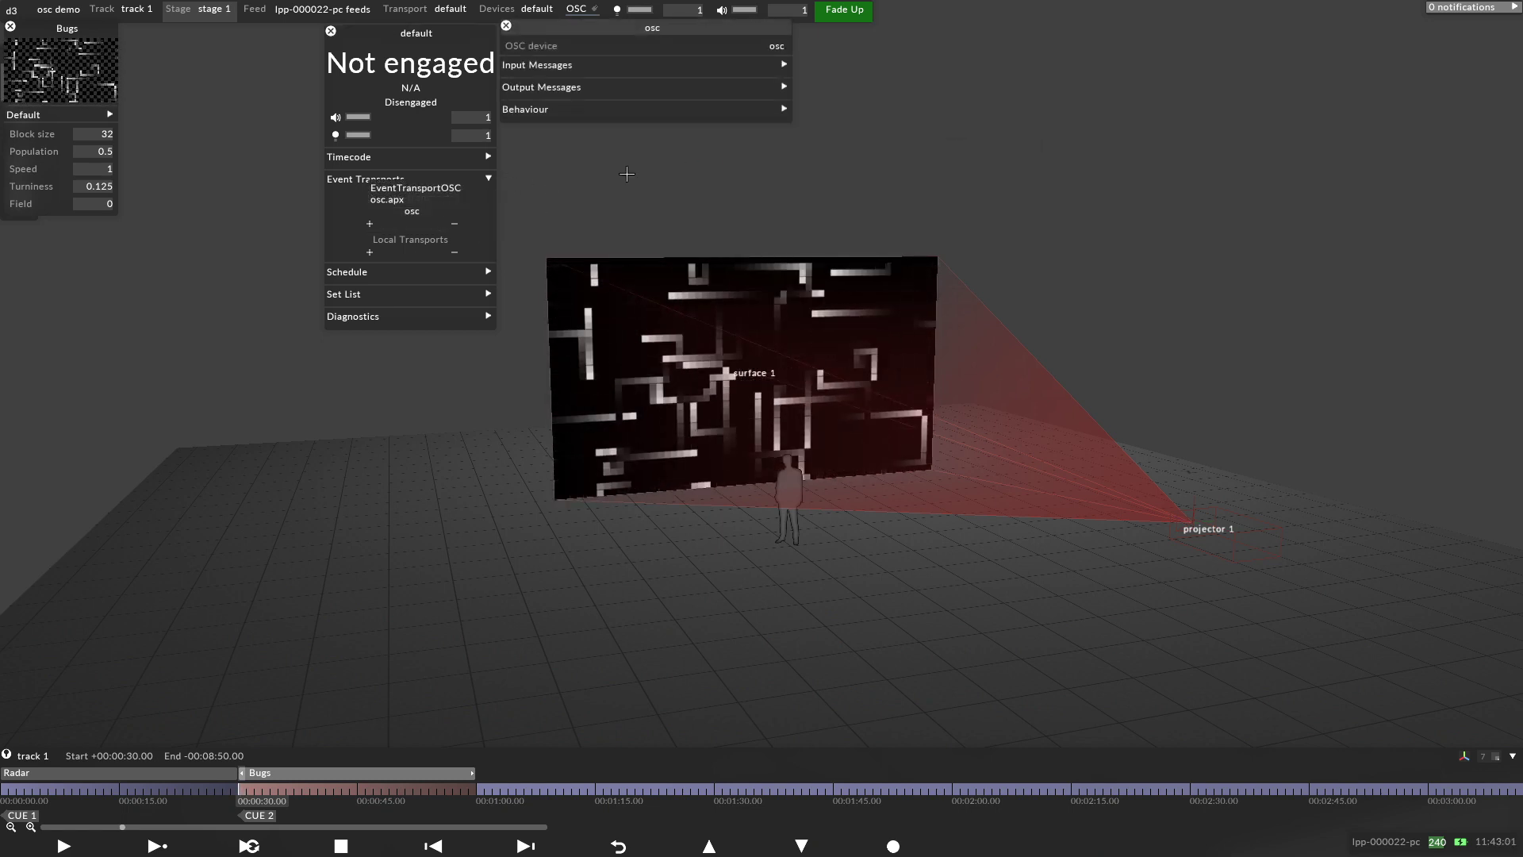
{"action": "left_click", "coordinate": [595, 46]}
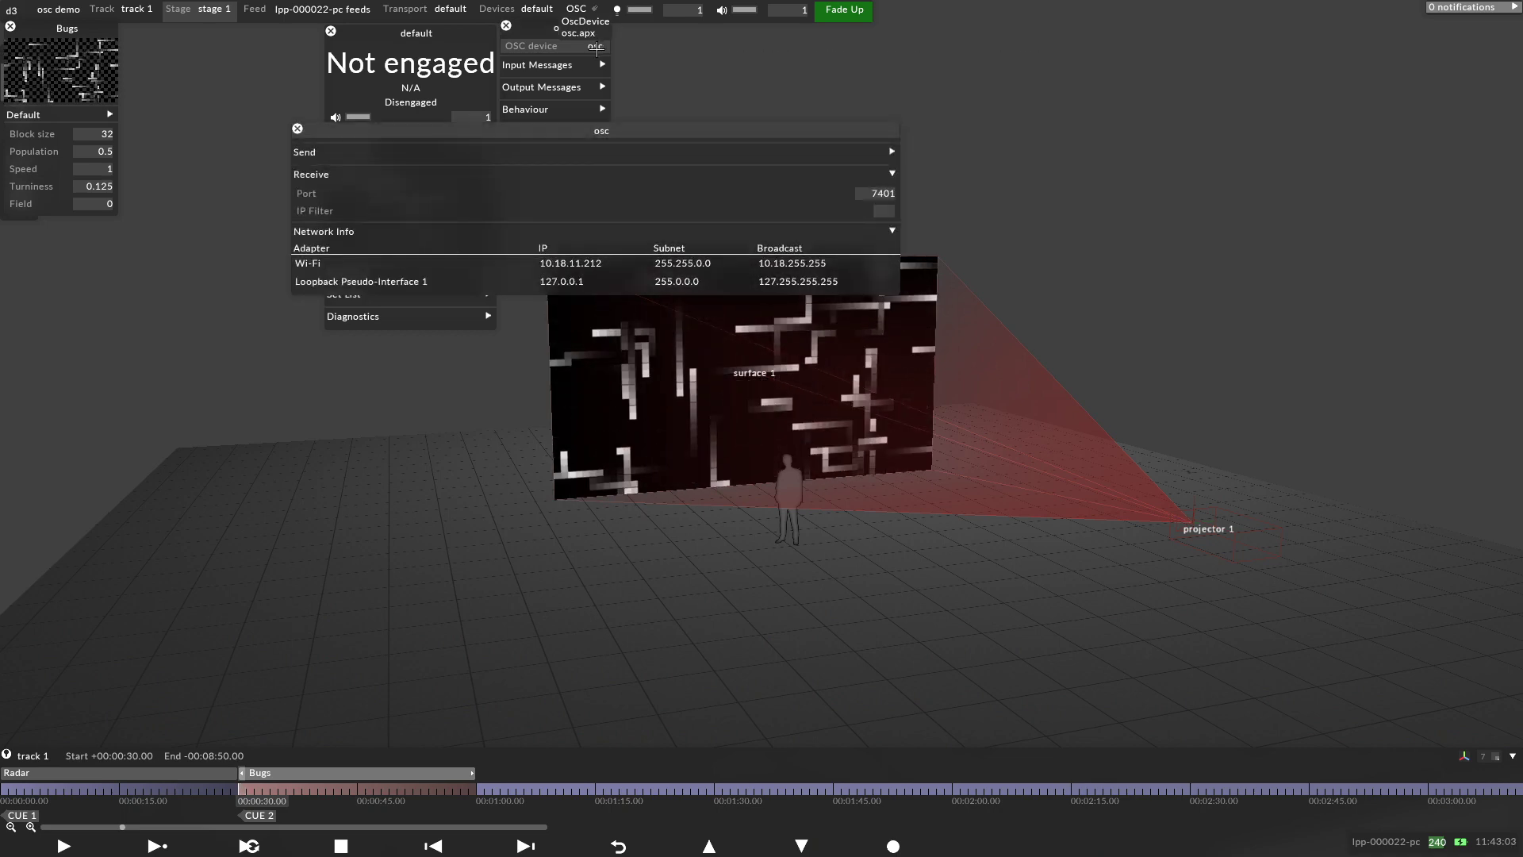
{"action": "left_click_drag", "start_coordinate": [534, 129], "coordinate": [1137, 74]}
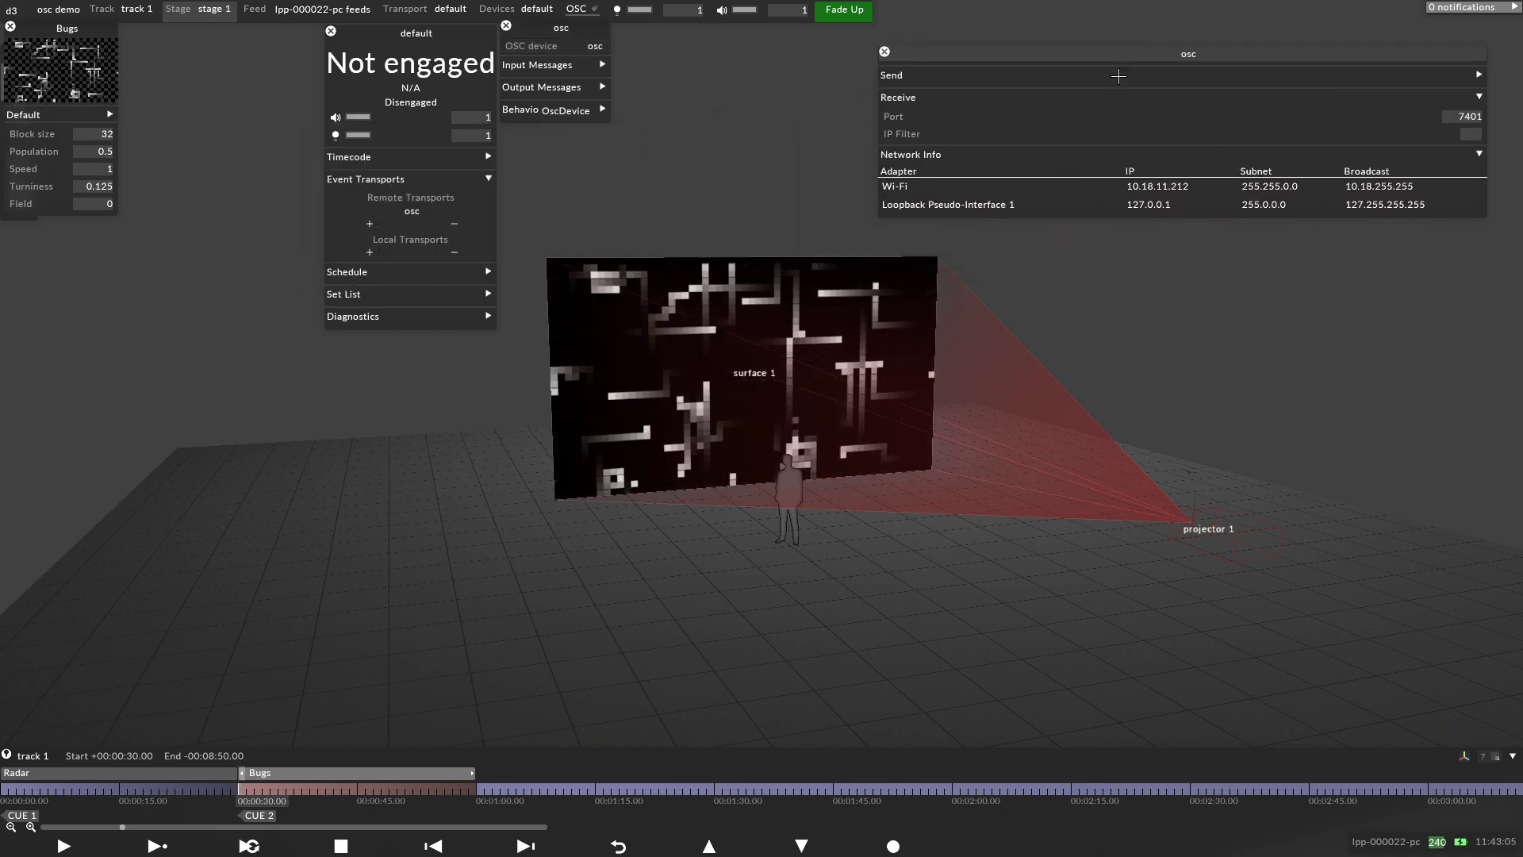
{"action": "left_click", "coordinate": [533, 66]}
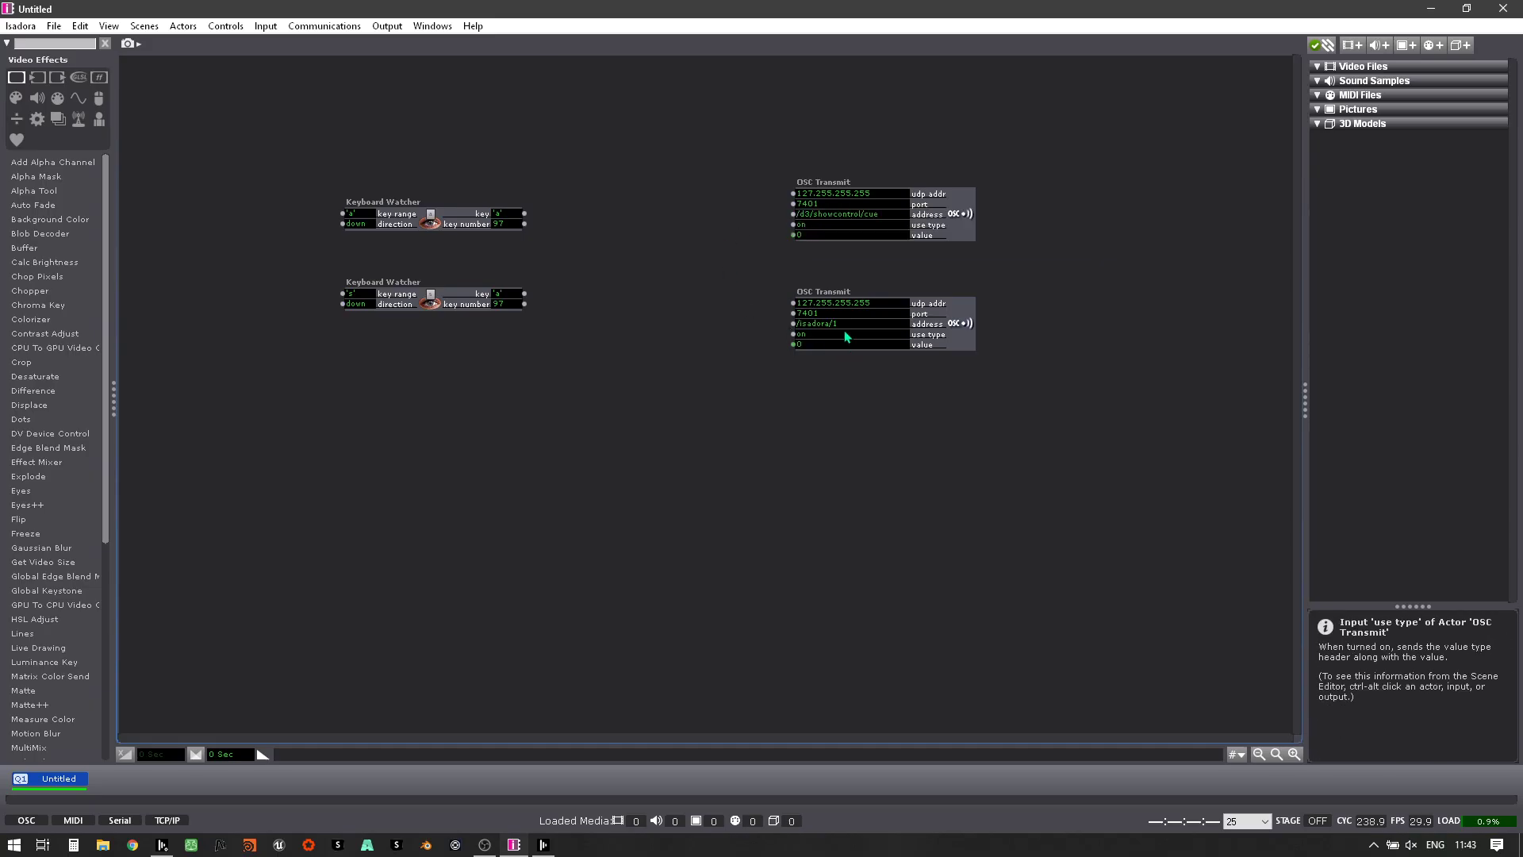
Paste /d3/showcontrol/cue over /isadora/1 as the second OSC Transmit actor's address.
{"action": "left_click", "coordinate": [809, 323]}
{"action": "key", "text": "Escape"}
{"action": "left_click", "coordinate": [842, 327]}
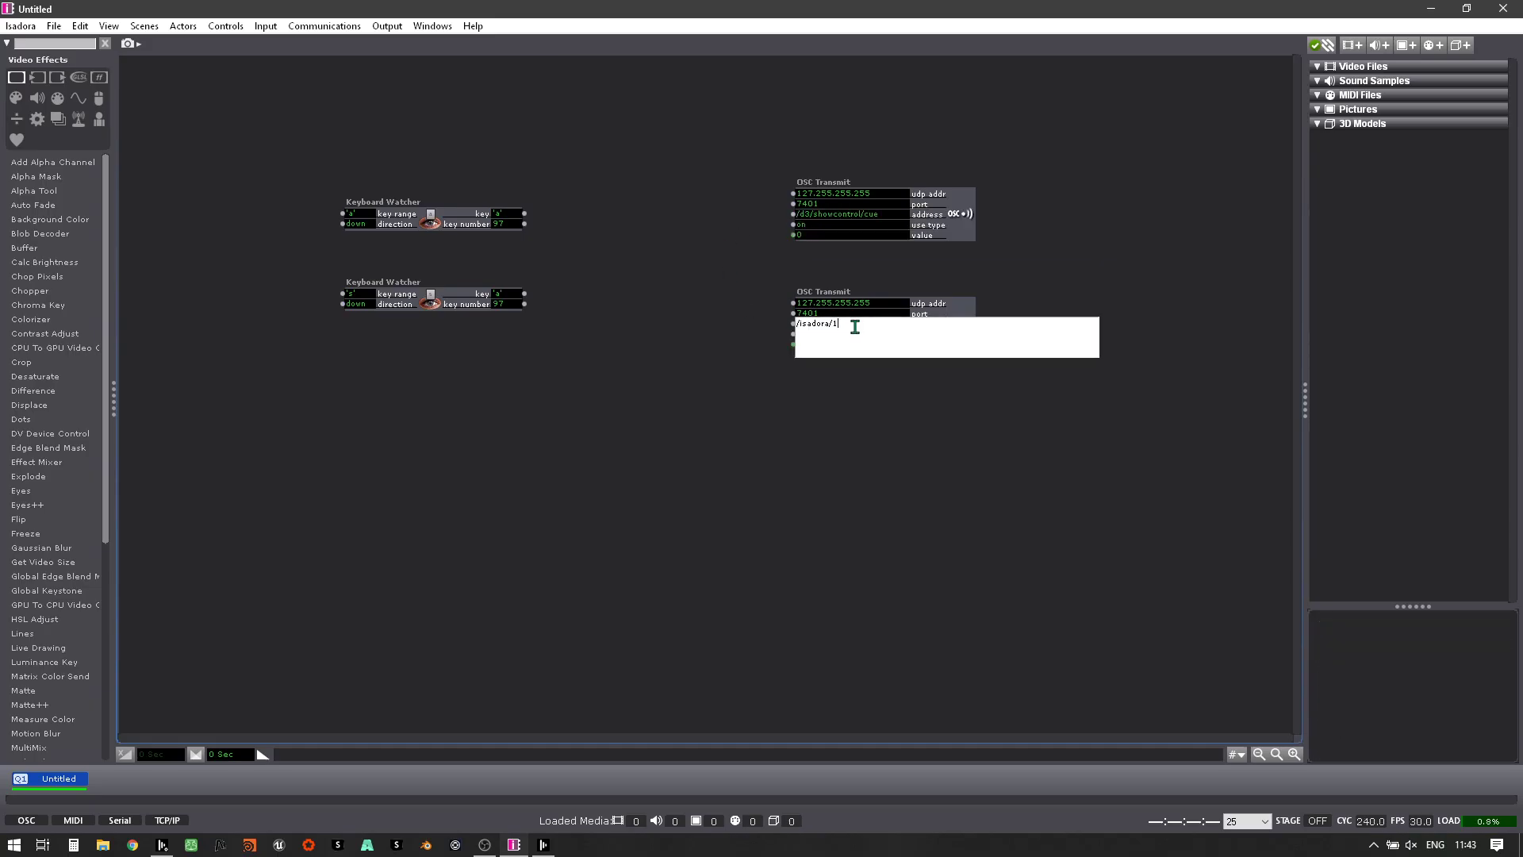
{"action": "left_click_drag", "start_coordinate": [854, 330], "coordinate": [771, 329]}
{"action": "type", "text": "/d3/showcontrol/cue"}
{"action": "key", "text": "Return"}
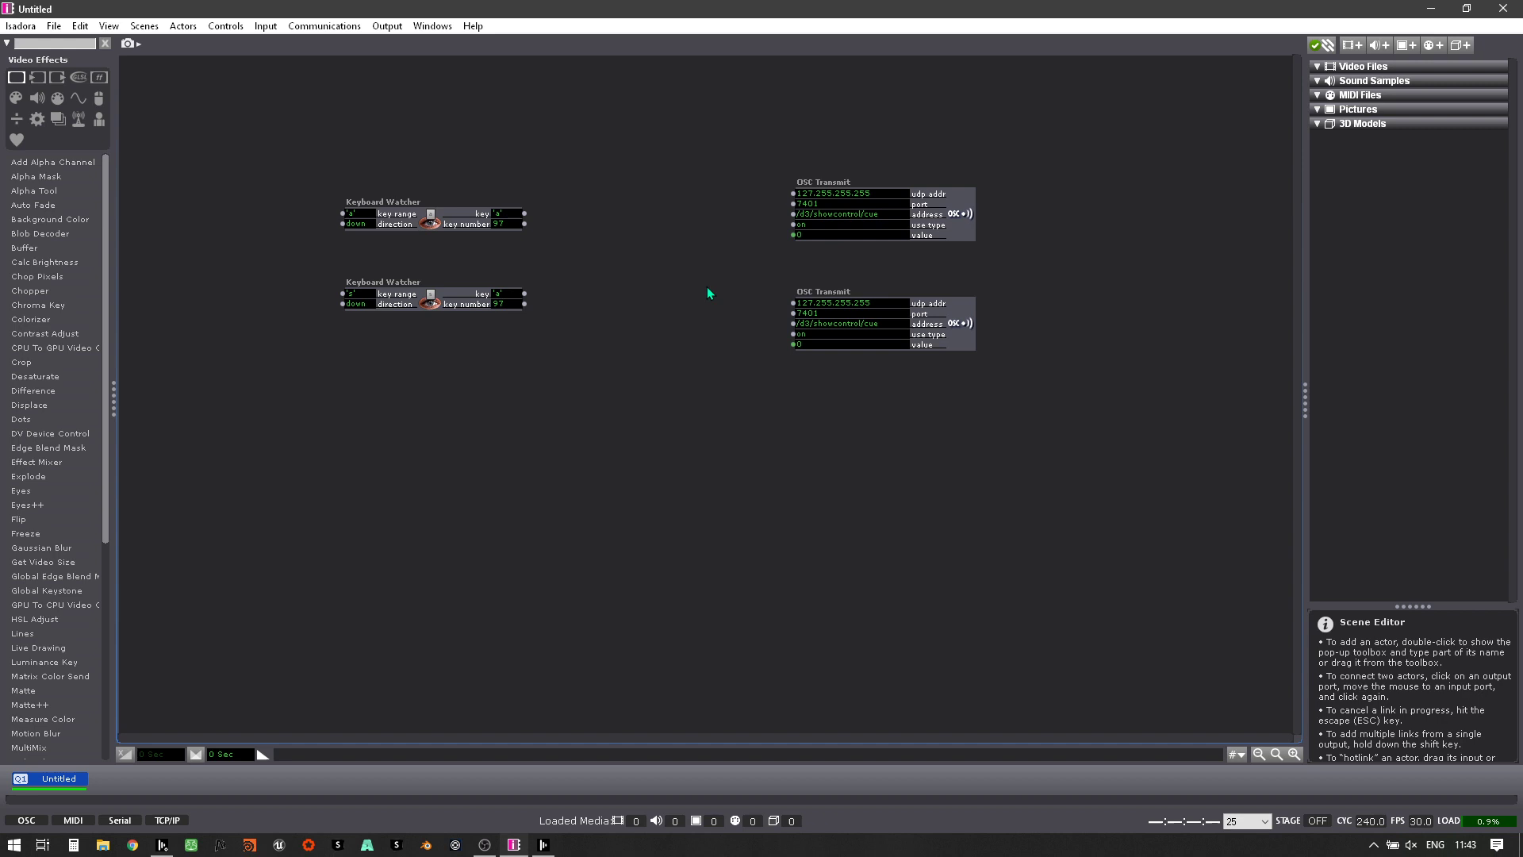
Shift both Keyboard Watchers left and align the top one.
{"action": "left_click_drag", "start_coordinate": [326, 170], "coordinate": [398, 336]}
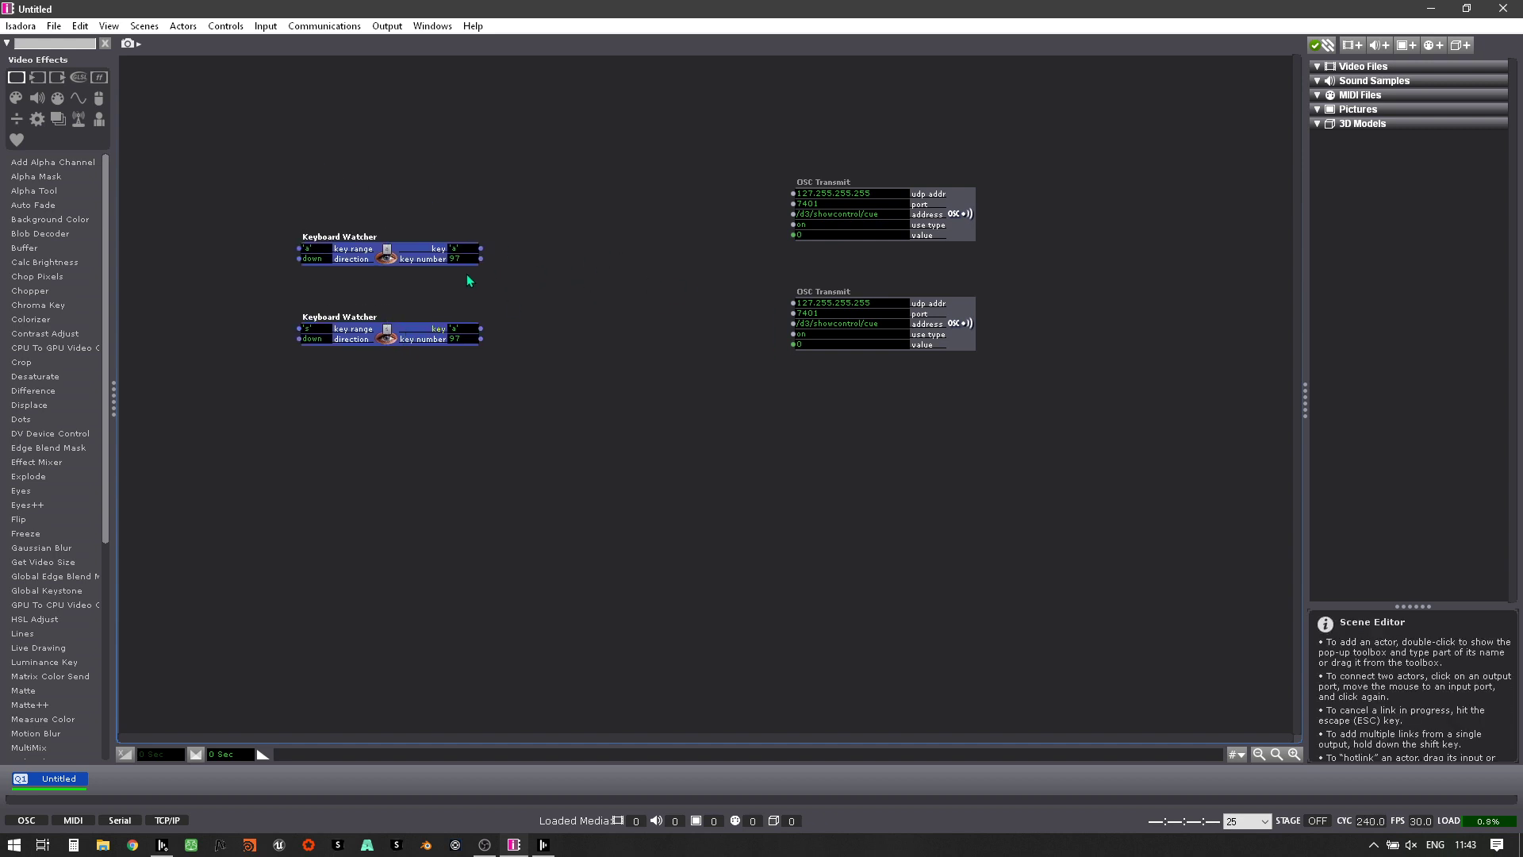
{"action": "left_click", "coordinate": [456, 183]}
{"action": "left_click_drag", "start_coordinate": [395, 257], "coordinate": [398, 222]}
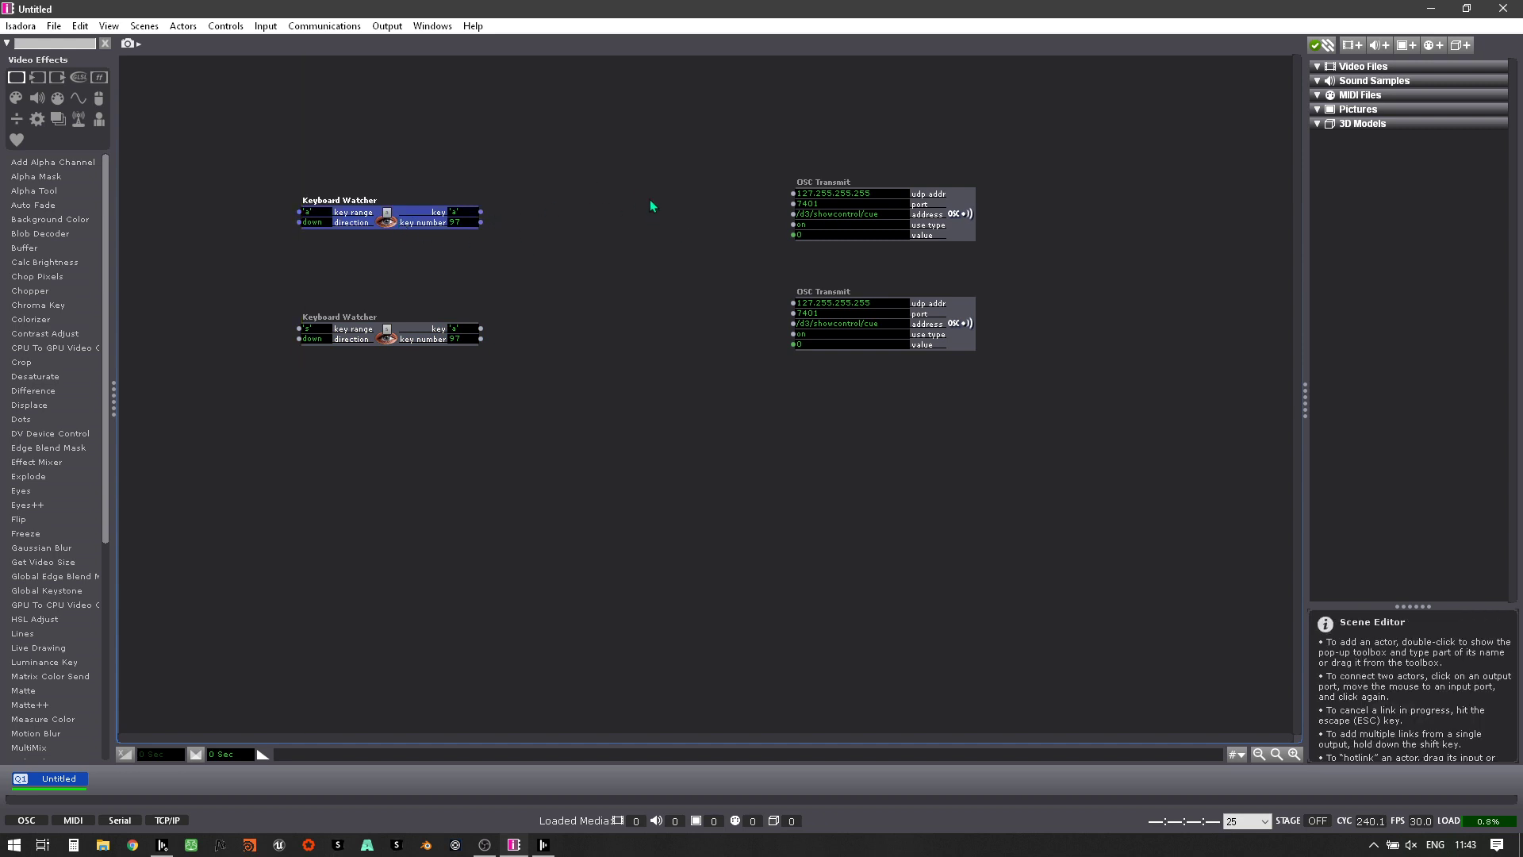
Add a Trigger Value actor linking the top Keyboard Watcher to the top OSC Transmit's value.
{"action": "double_click", "coordinate": [595, 200]}
{"action": "type", "text": "trigg"}
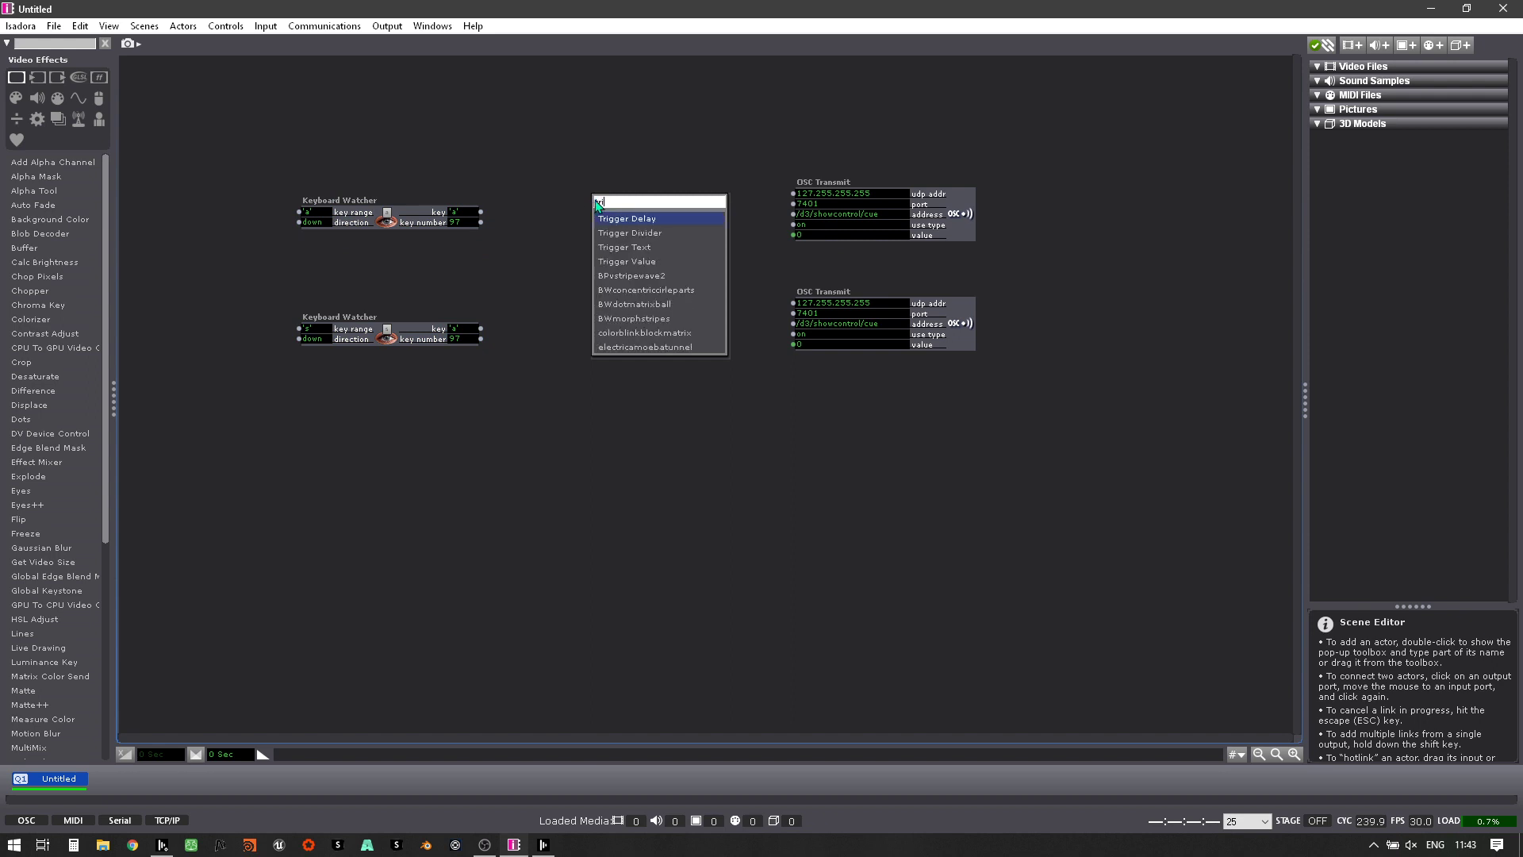
{"action": "left_click", "coordinate": [624, 264]}
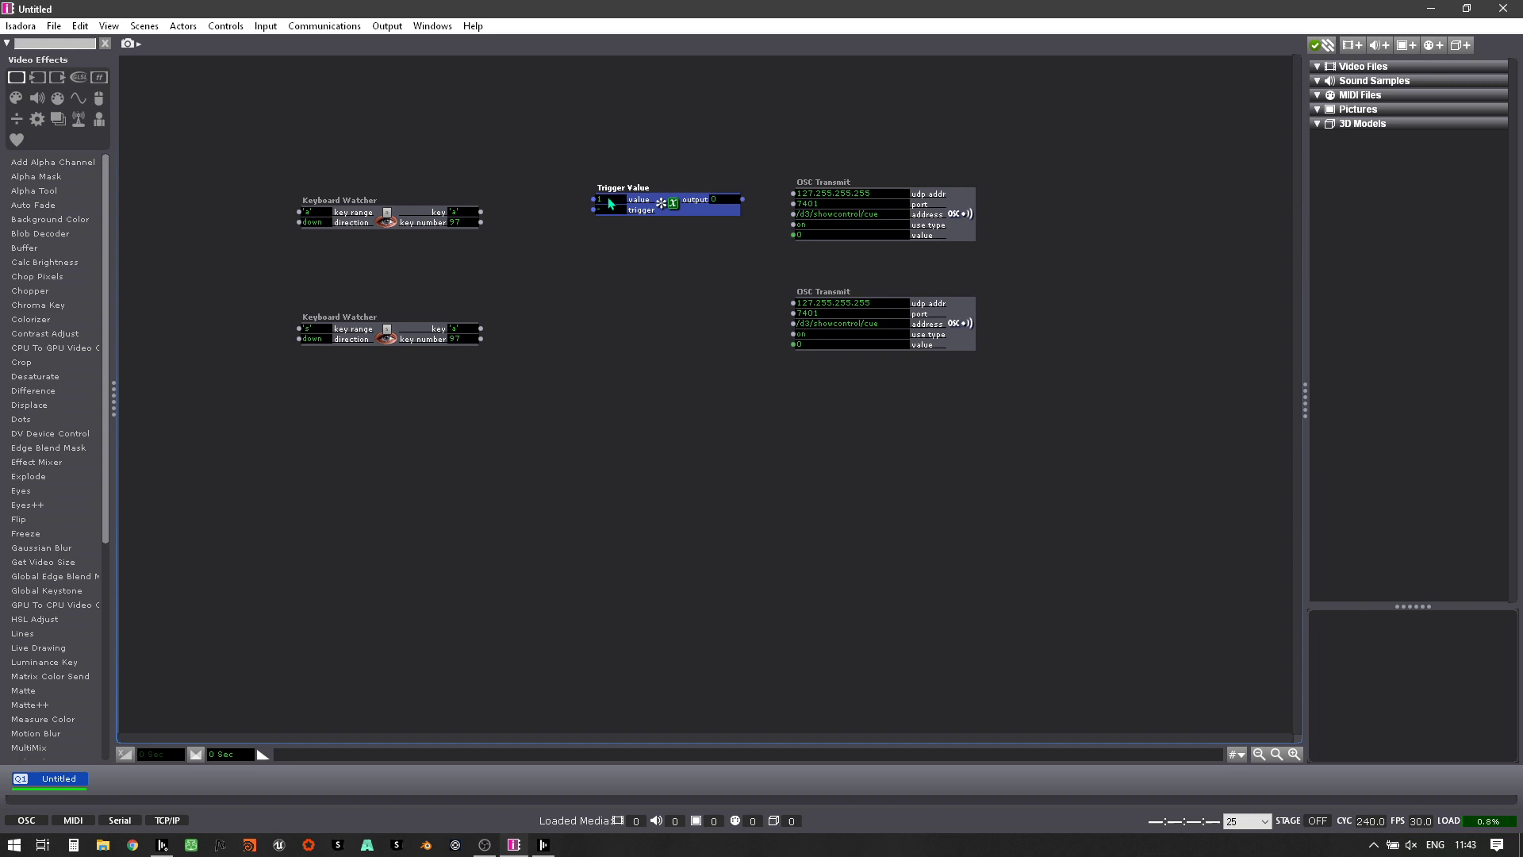
{"action": "left_click_drag", "start_coordinate": [701, 205], "coordinate": [682, 206]}
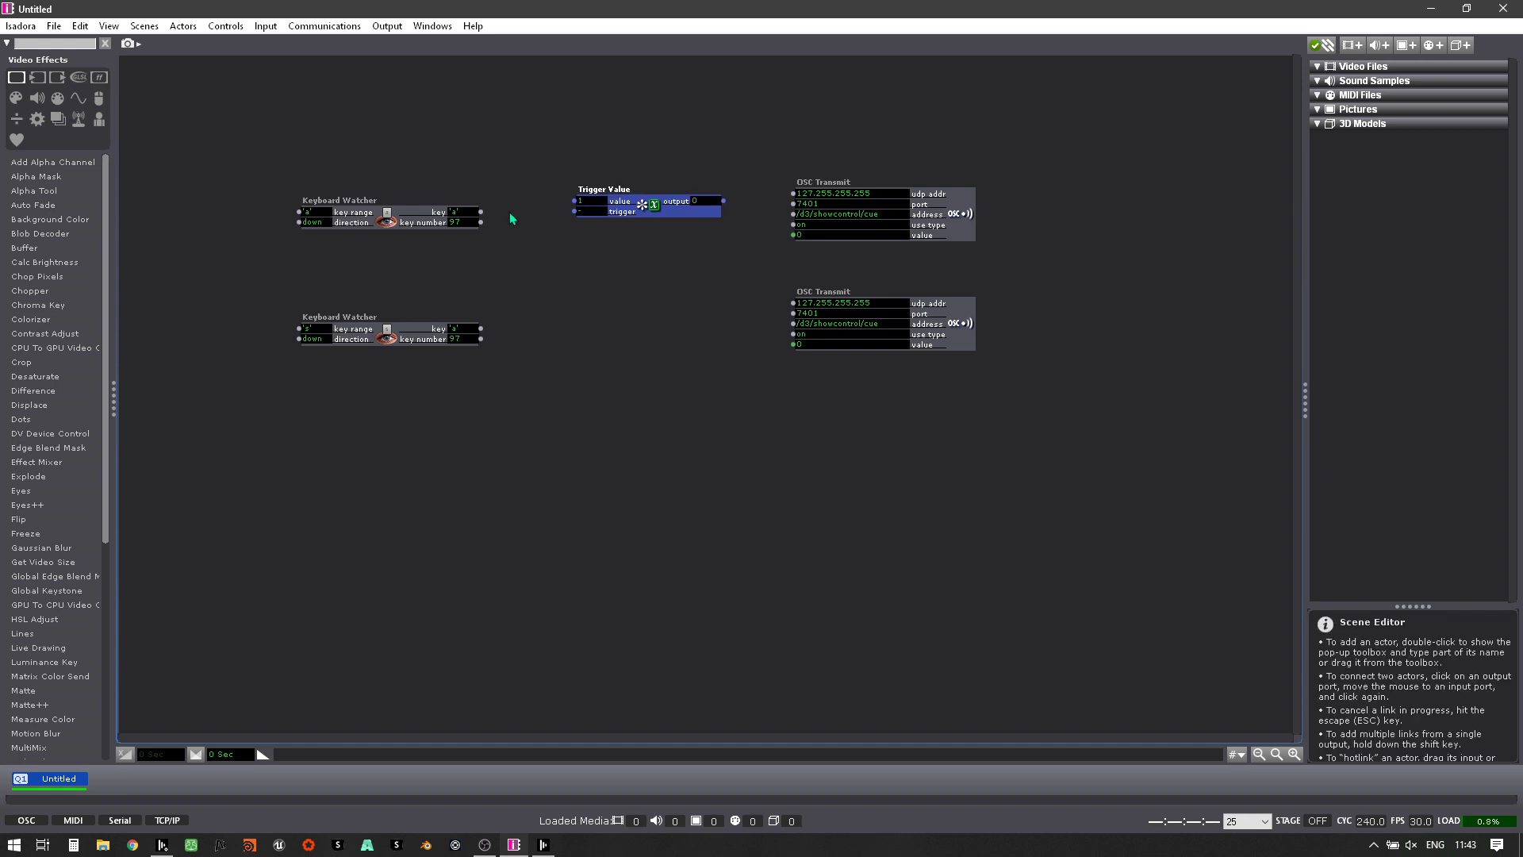
{"action": "left_click", "coordinate": [480, 212]}
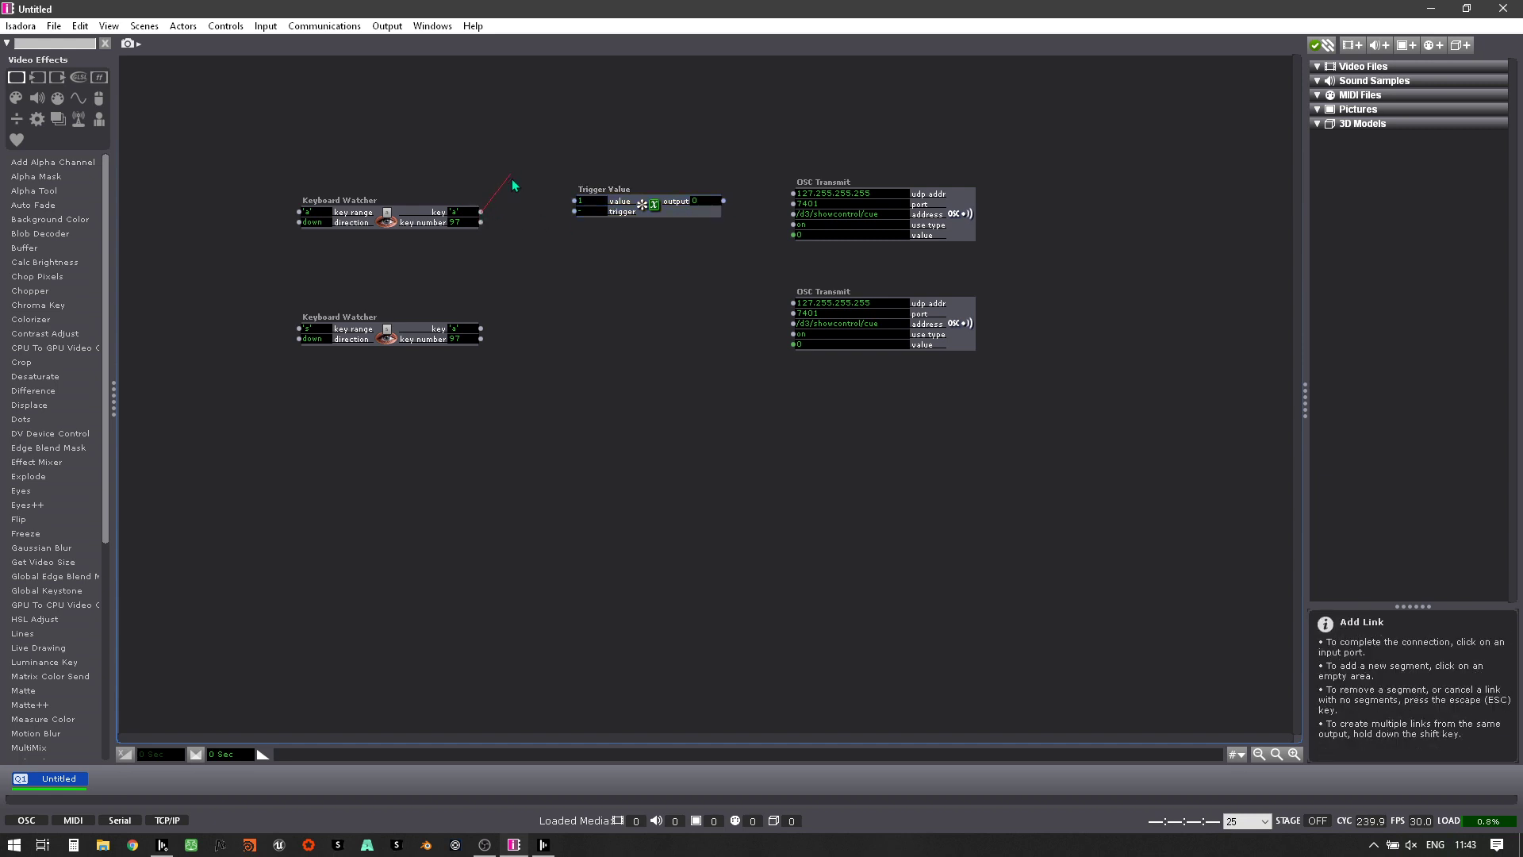
{"action": "left_click", "coordinate": [575, 211]}
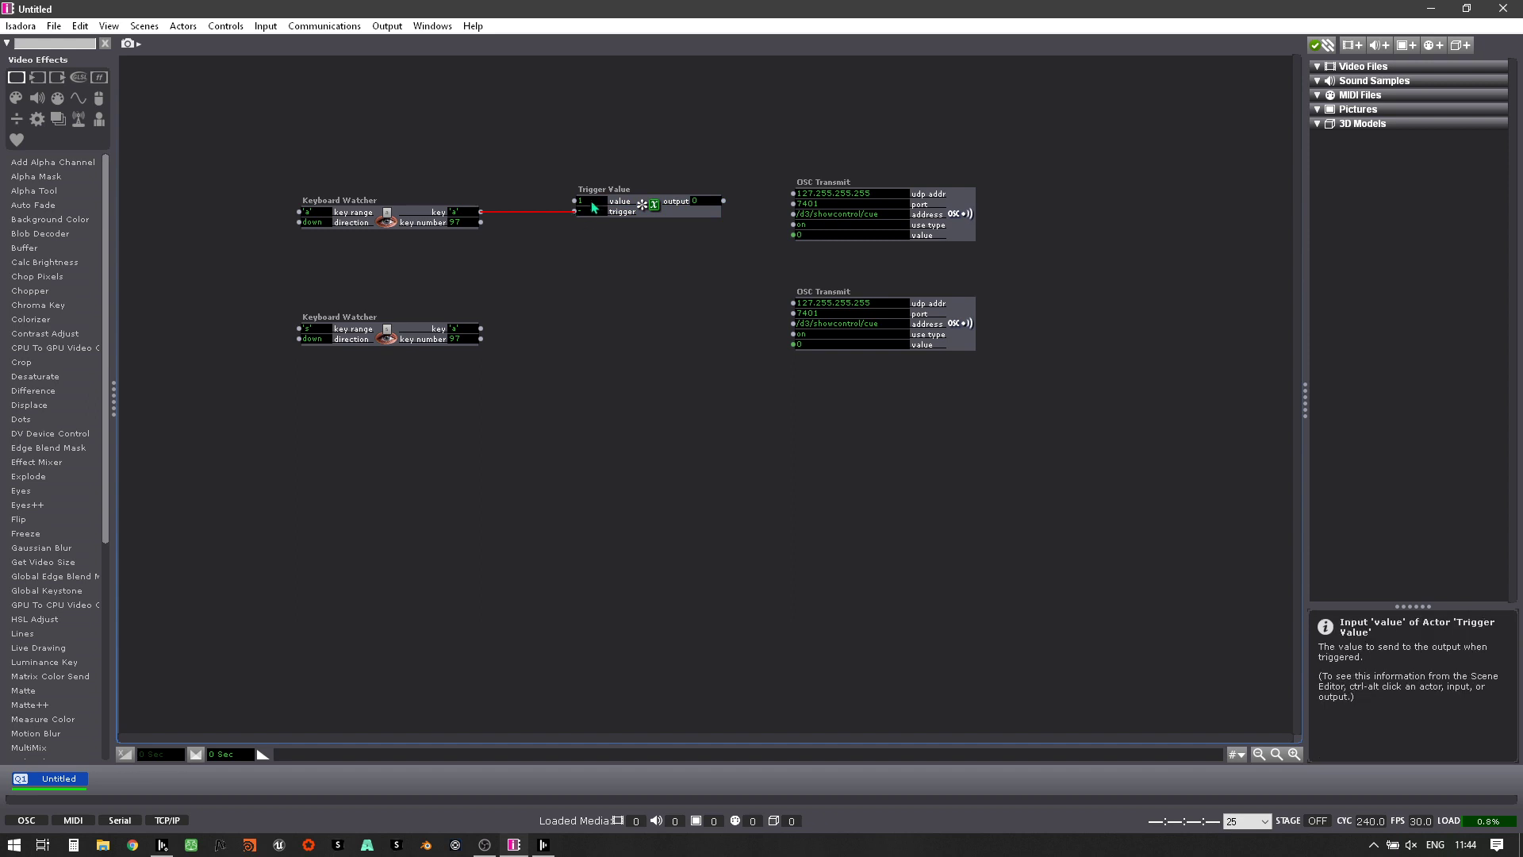
{"action": "left_click", "coordinate": [721, 201]}
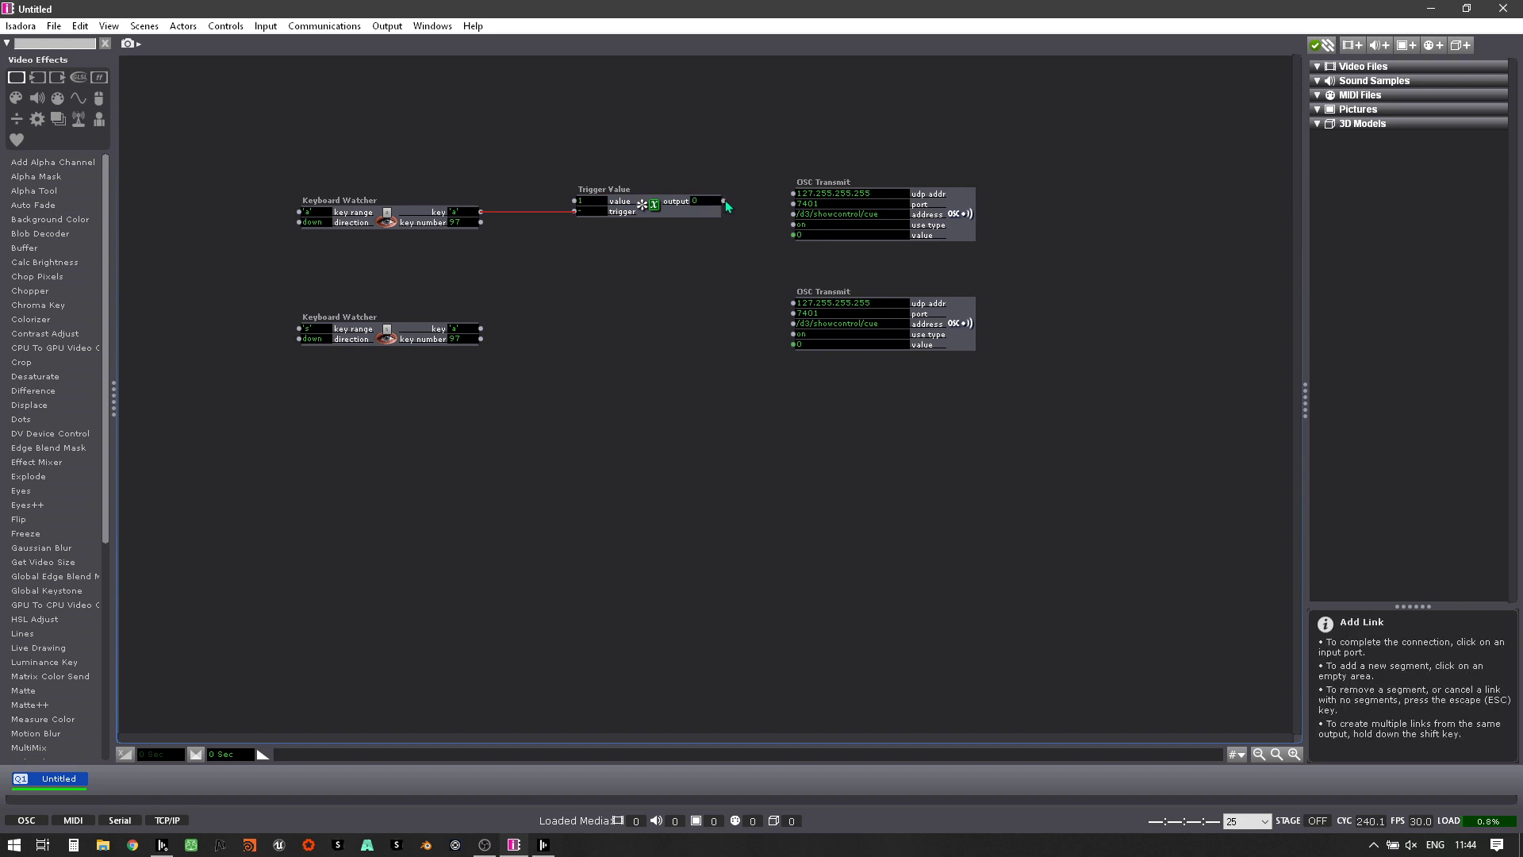
{"action": "left_click", "coordinate": [793, 234]}
{"action": "left_click", "coordinate": [589, 210]}
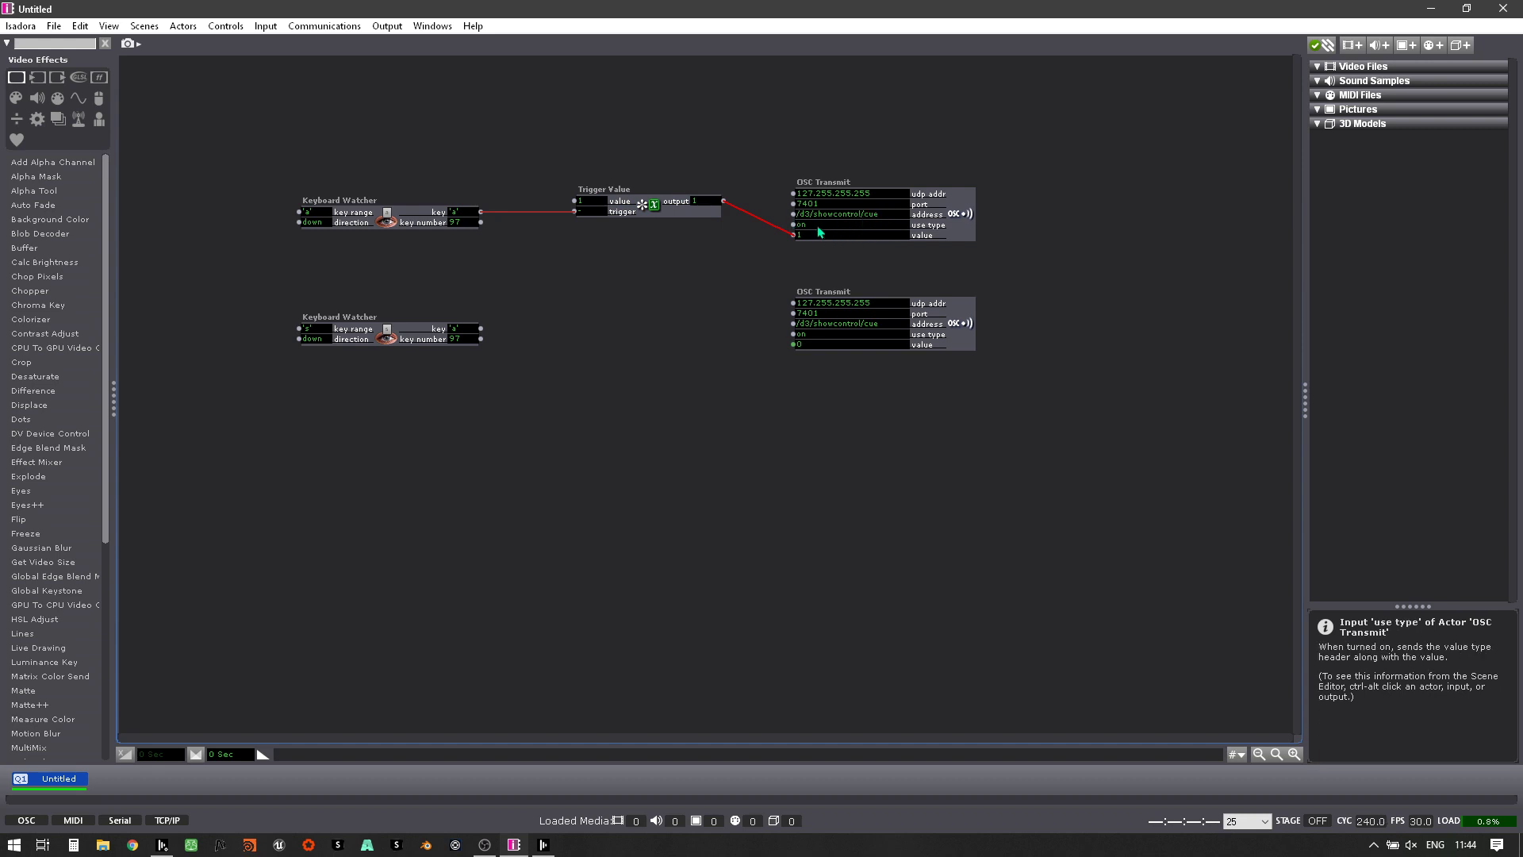
Duplicate the Trigger Value with value 2 and wire the lower Keyboard Watcher through it to the lower OSC Transmit.
{"action": "left_click", "coordinate": [664, 212]}
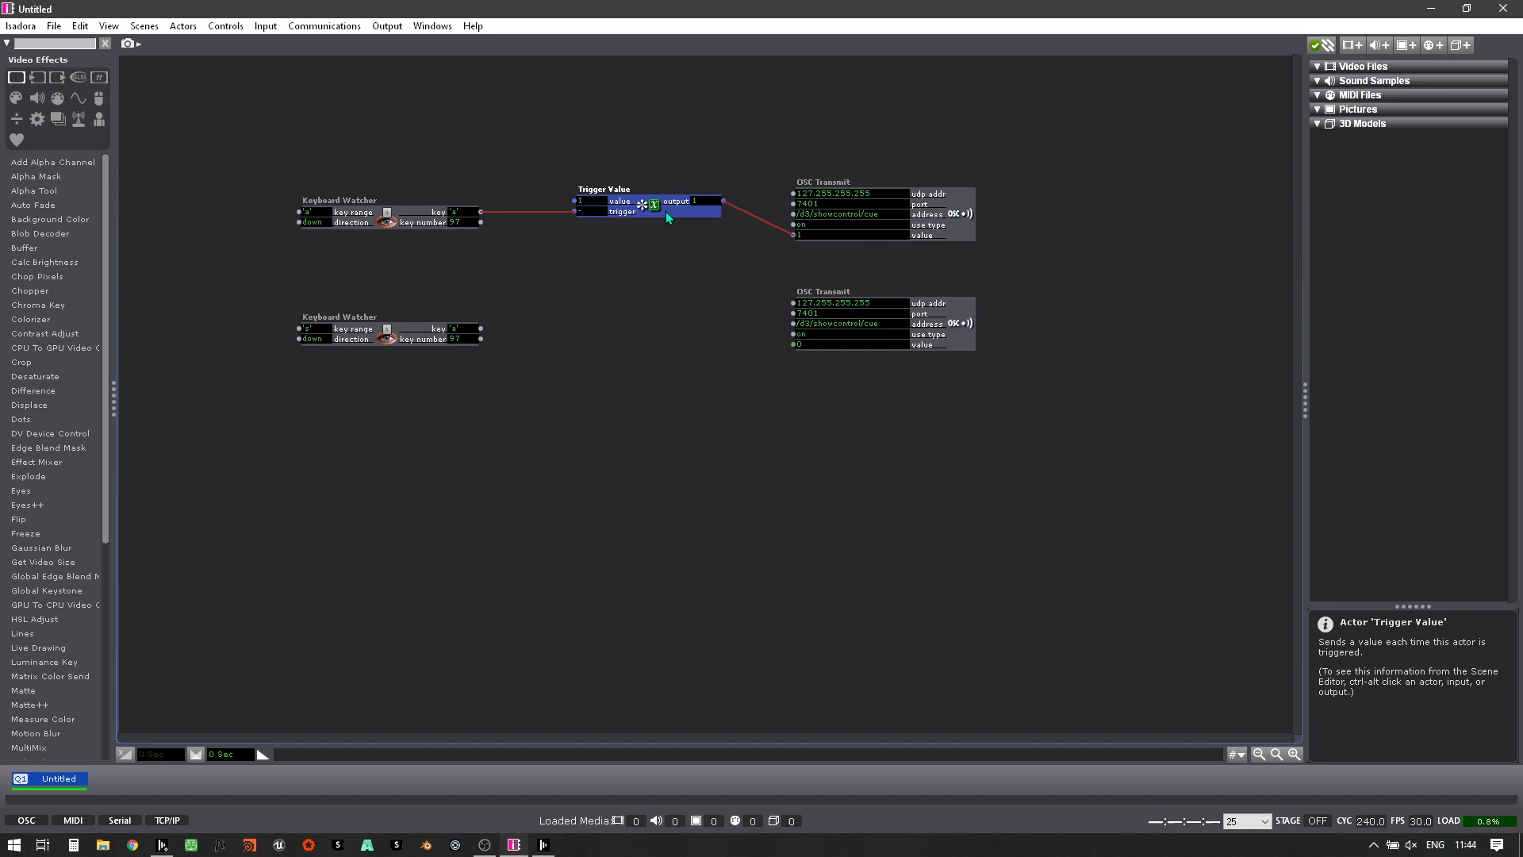
{"action": "left_click_drag", "start_coordinate": [665, 211], "coordinate": [680, 336]}
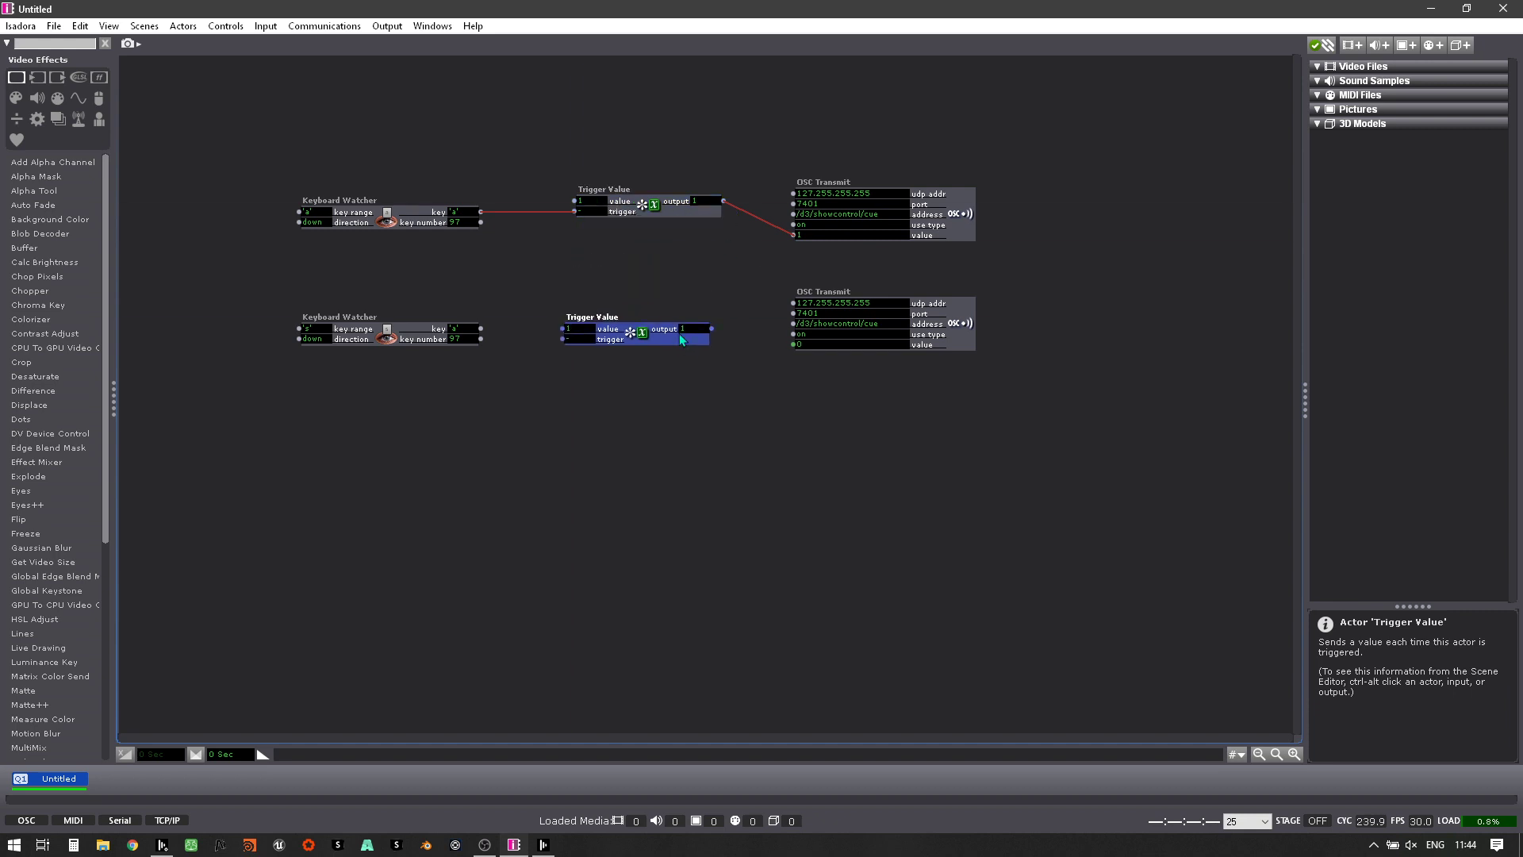
{"action": "double_click", "coordinate": [587, 326]}
{"action": "type", "text": "2"}
{"action": "key", "text": "Return"}
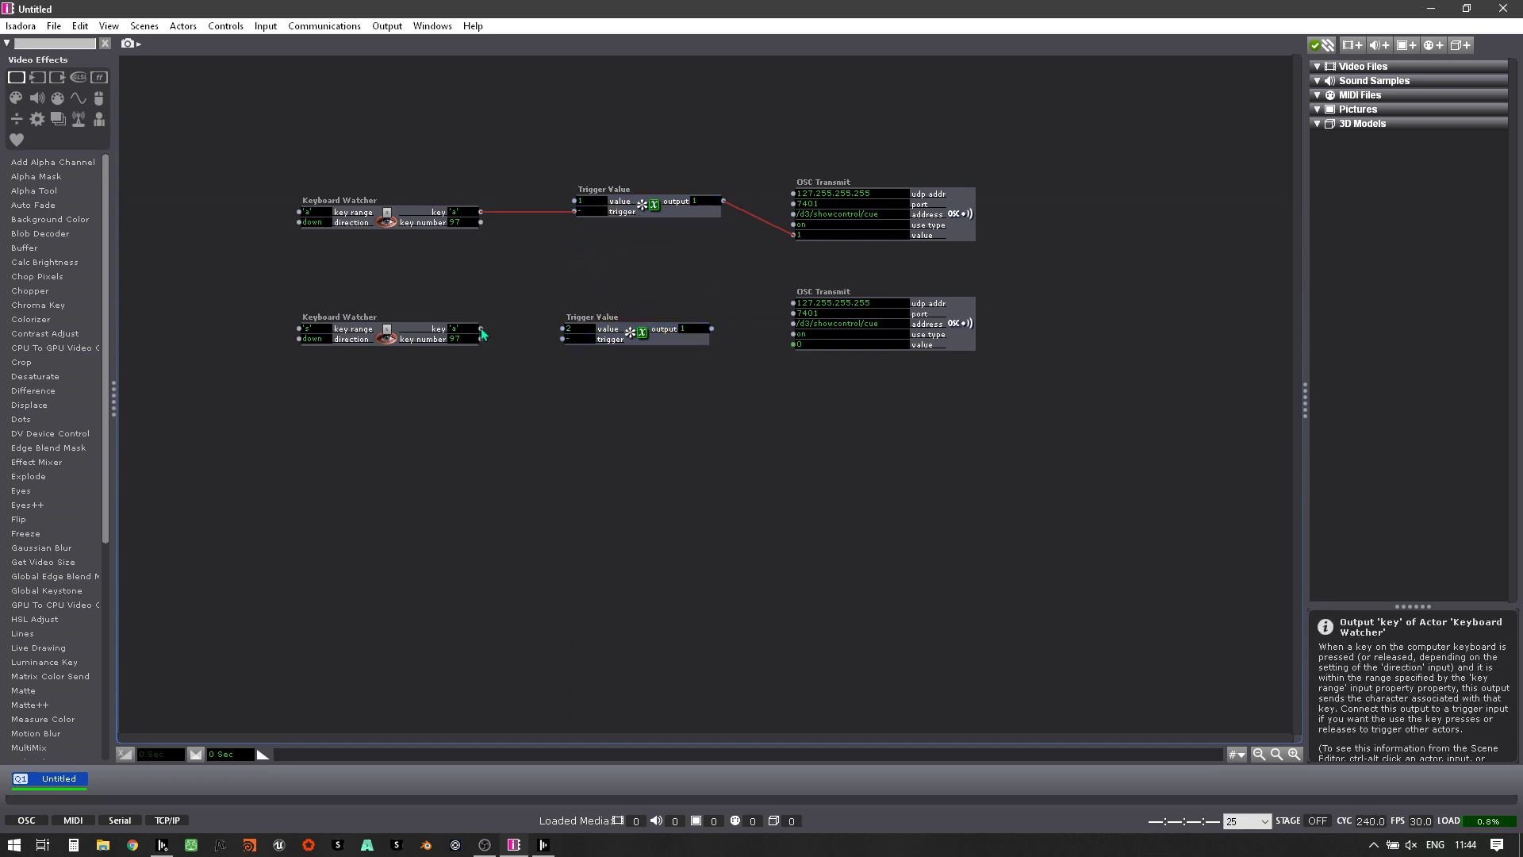
{"action": "left_click_drag", "start_coordinate": [481, 327], "coordinate": [558, 338]}
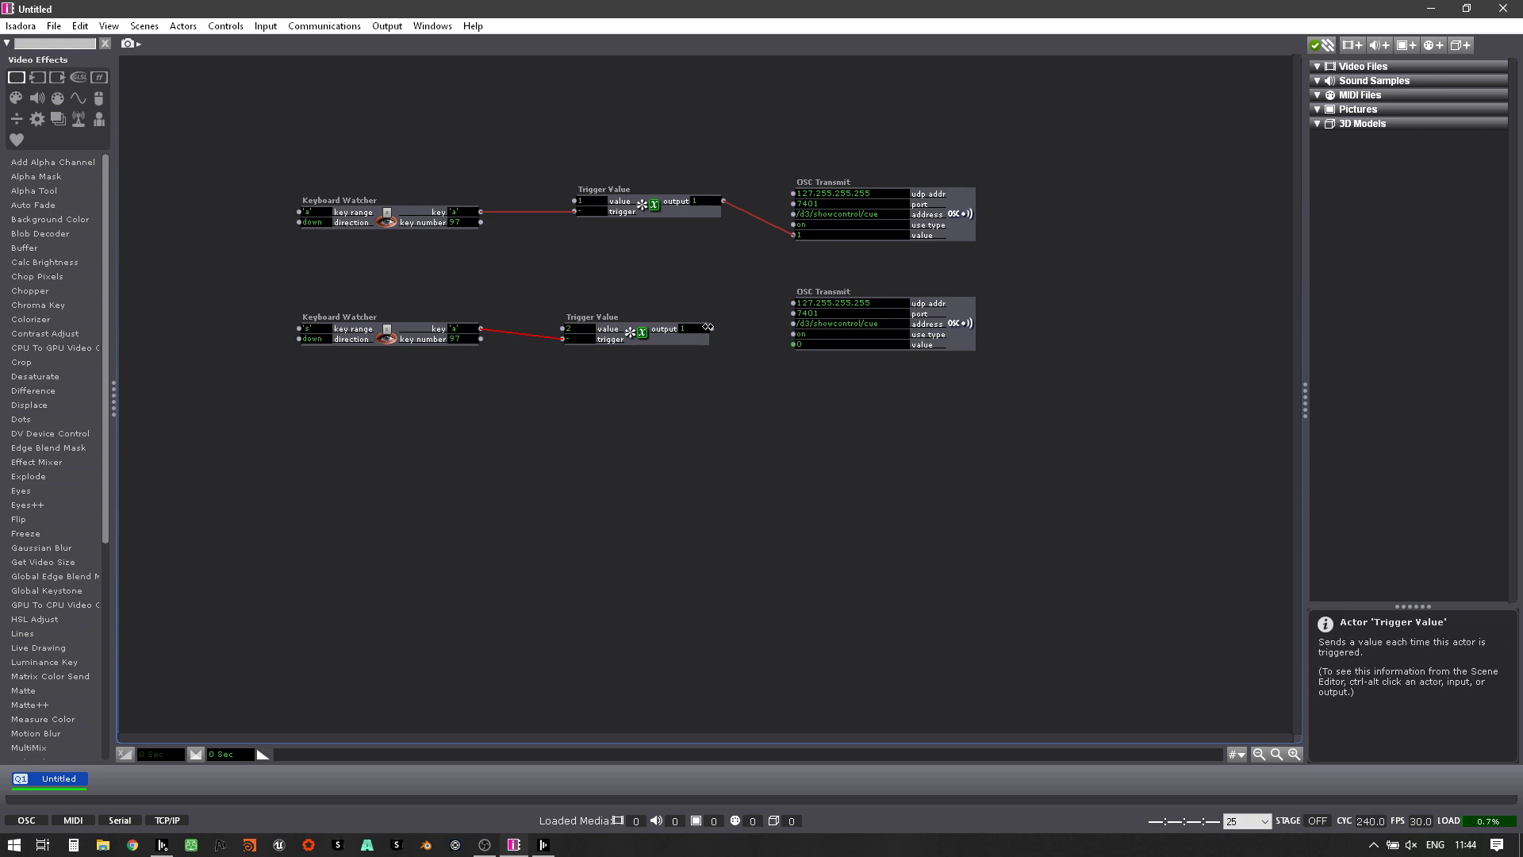
{"action": "left_click_drag", "start_coordinate": [711, 328], "coordinate": [793, 345]}
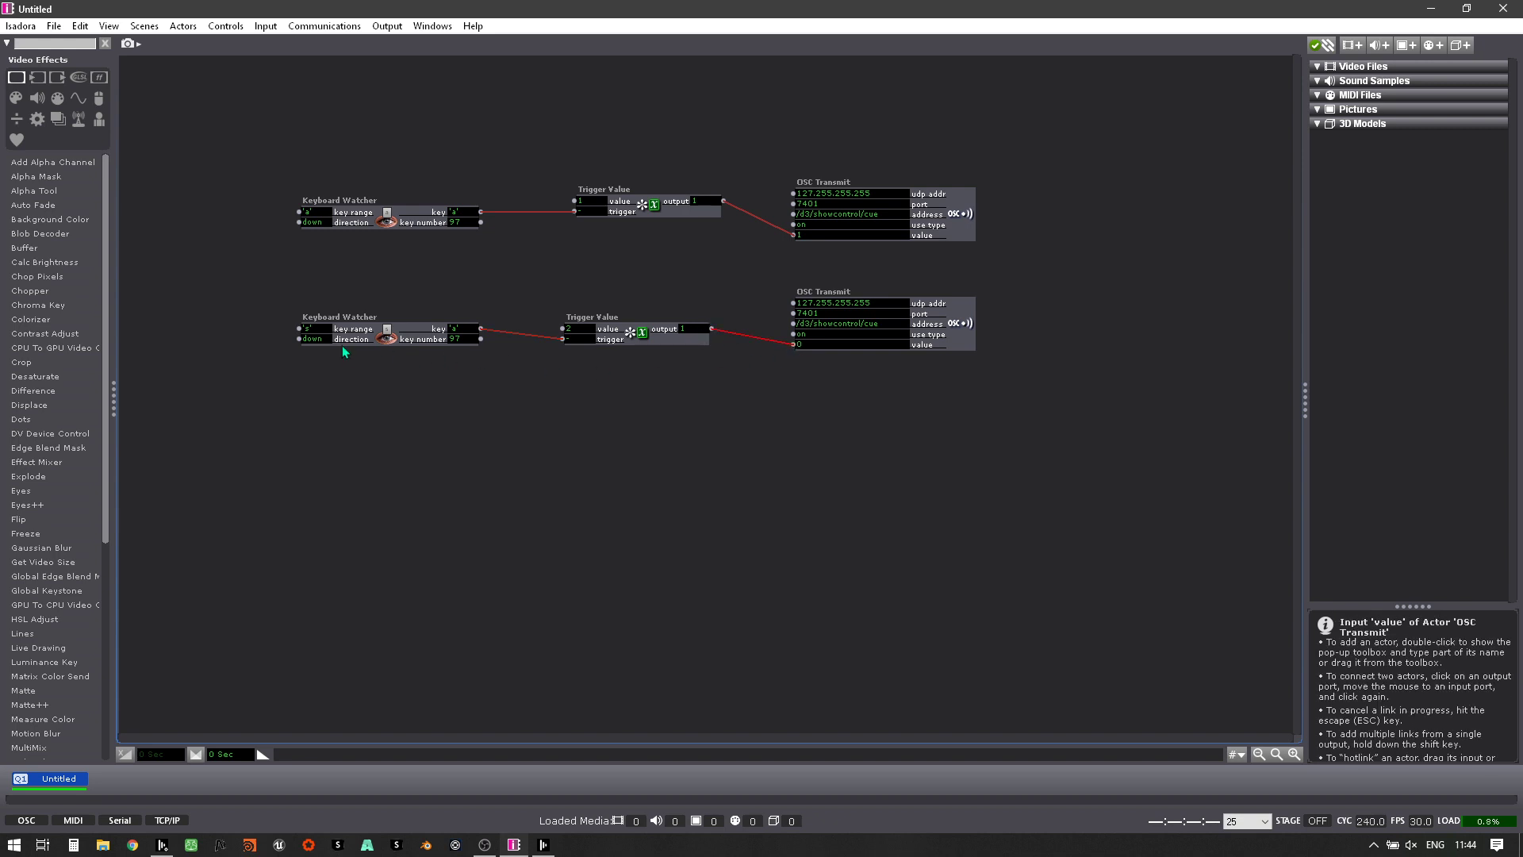
{"action": "left_click", "coordinate": [576, 338]}
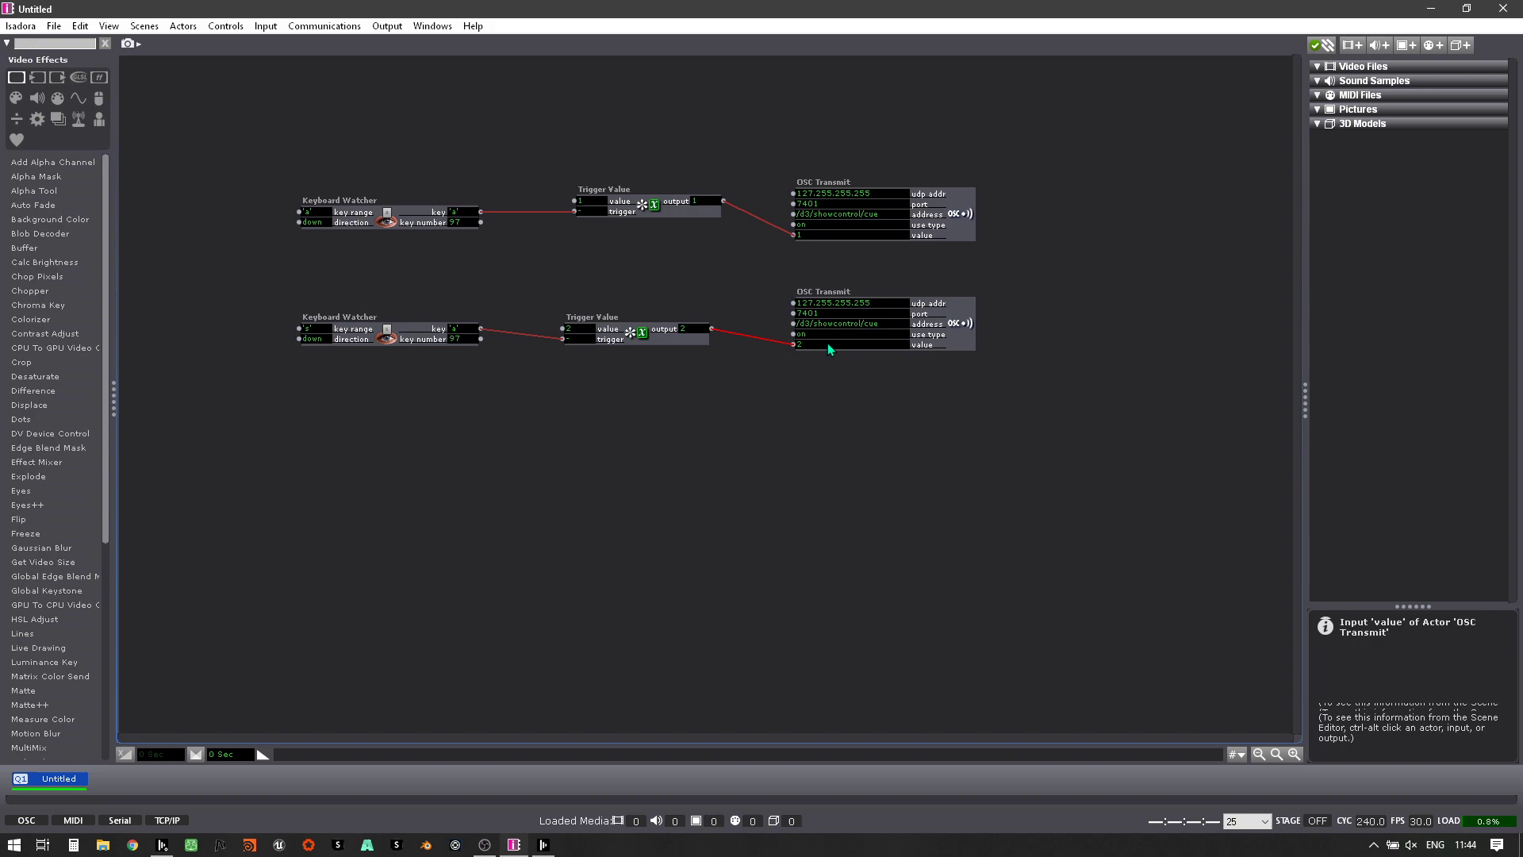
{"action": "left_click", "coordinate": [543, 844]}
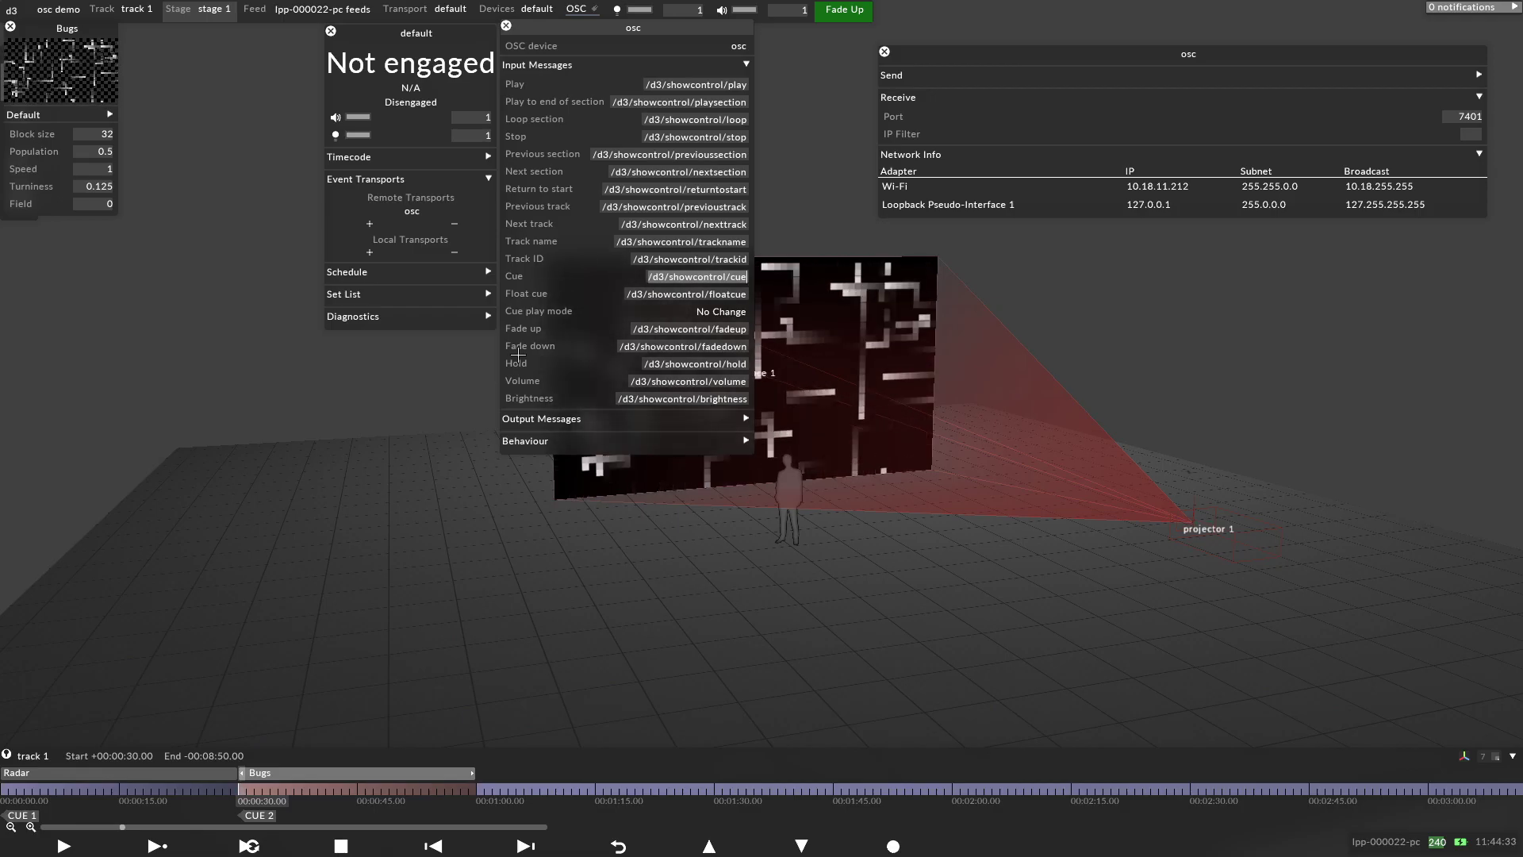
Close the OSC network panel and switch the default transport from Disengaged to Engaged.
{"action": "left_click", "coordinate": [883, 52]}
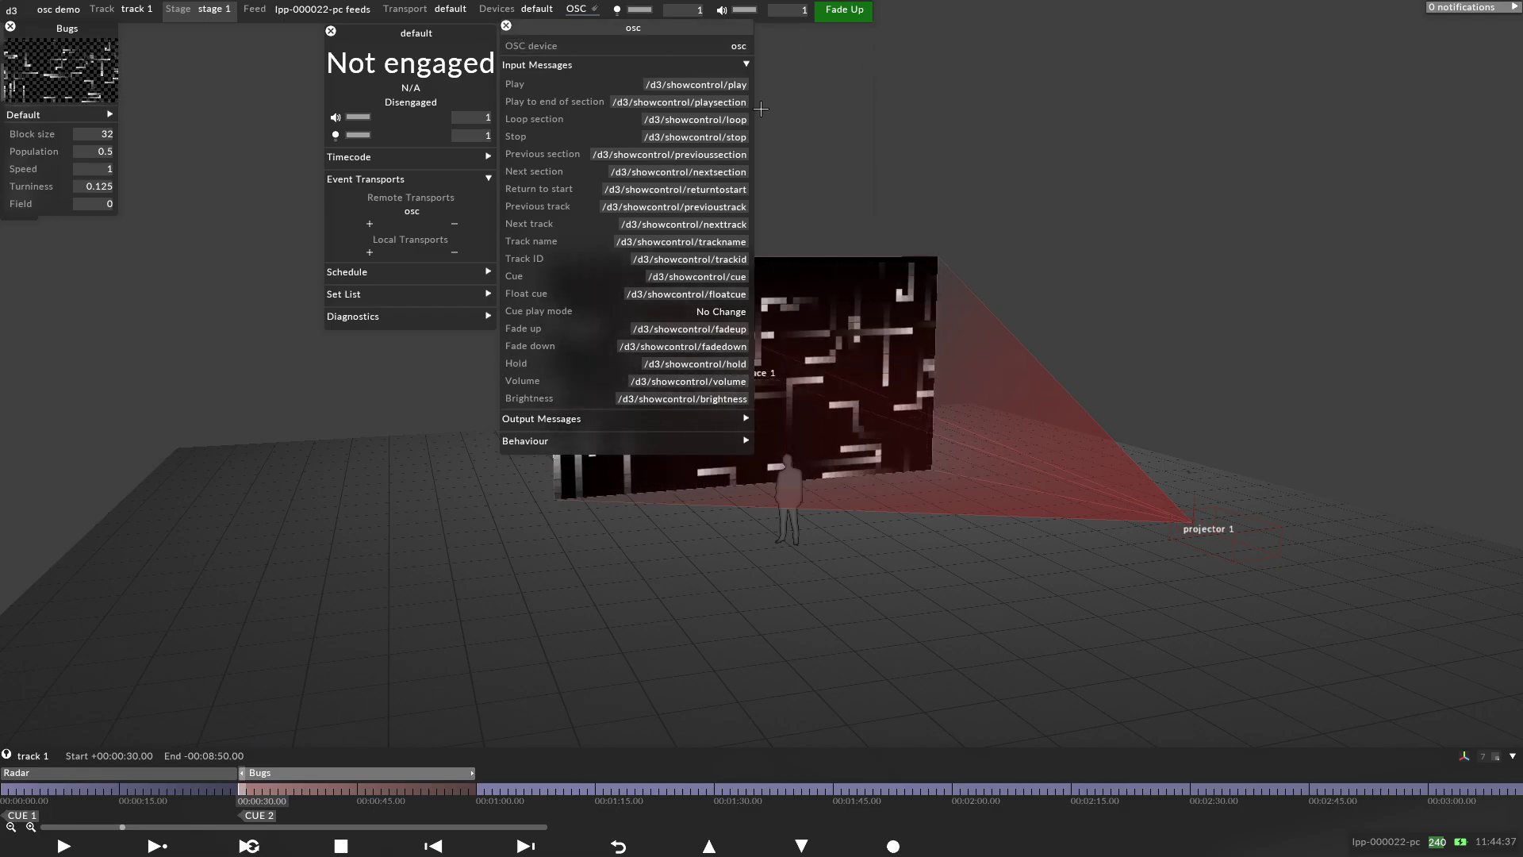
{"action": "left_click", "coordinate": [416, 103]}
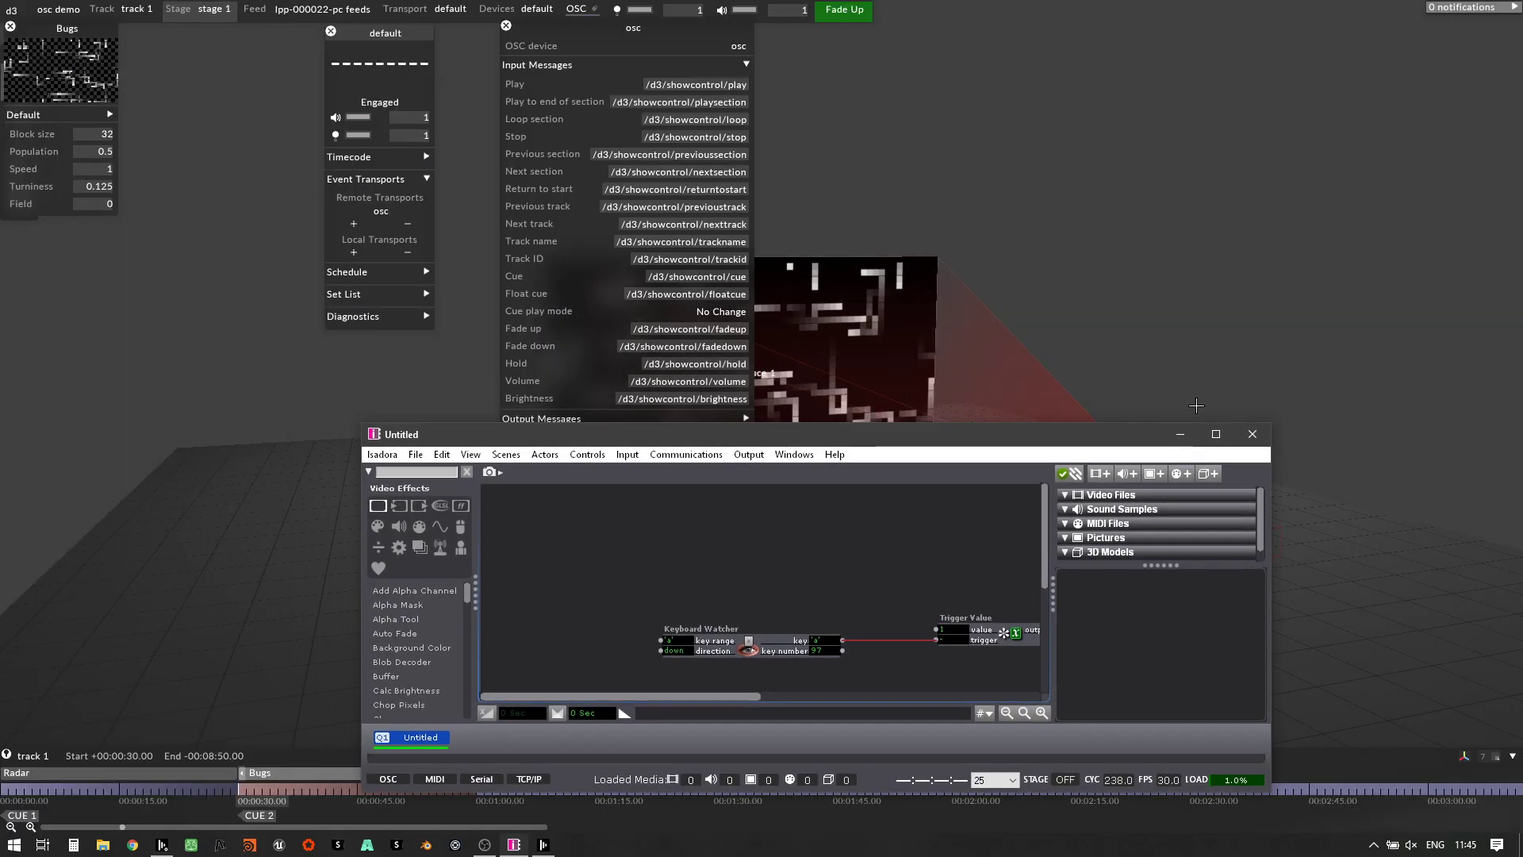
Position the Isadora window over d3 and scroll so both keyboard-to-OSC chains show.
{"action": "left_click_drag", "start_coordinate": [958, 445], "coordinate": [639, 408]}
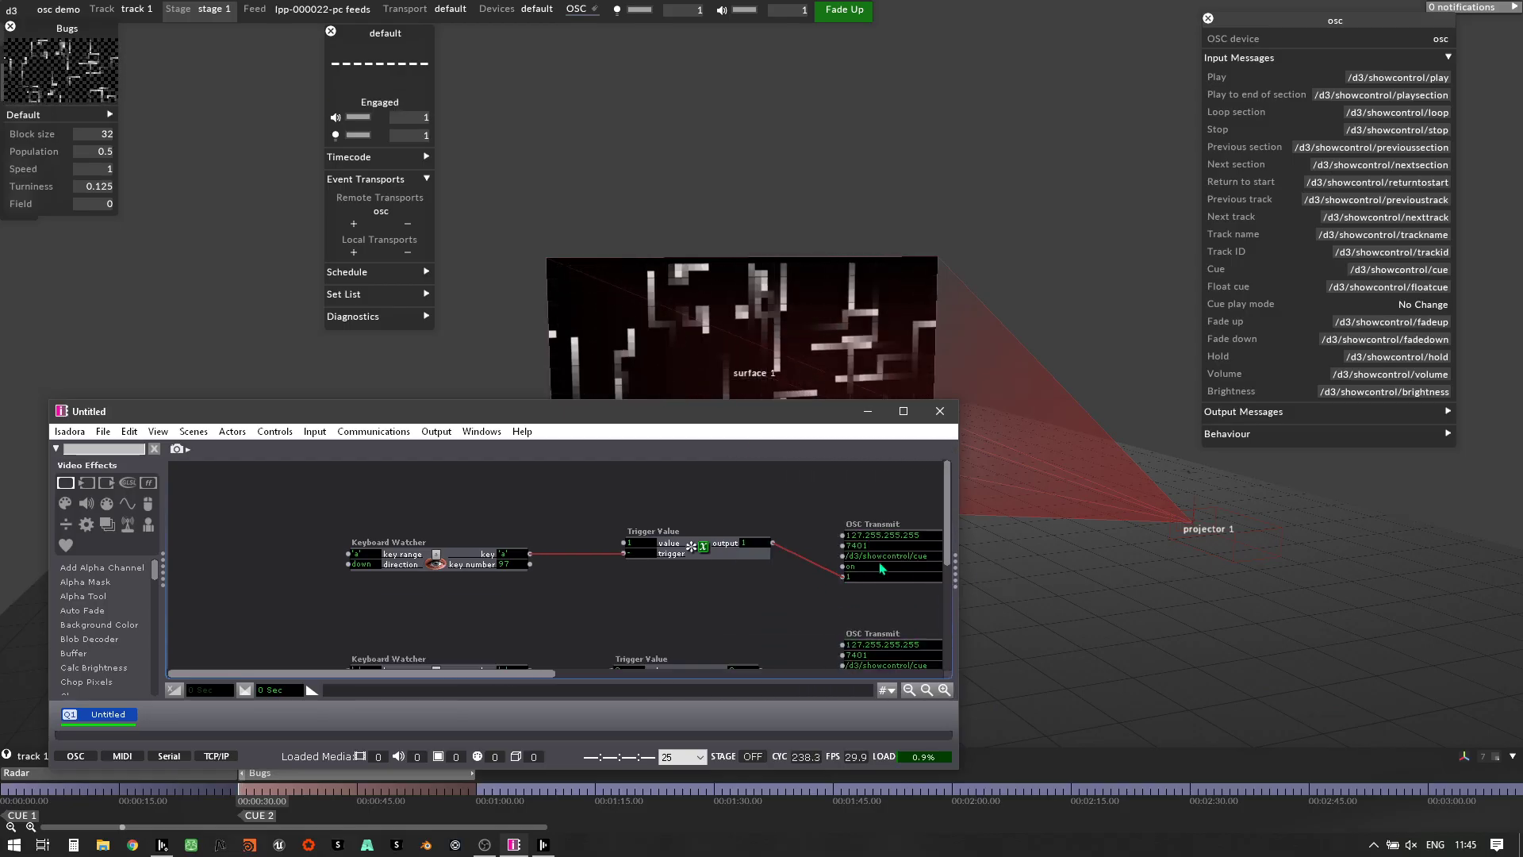
{"action": "scroll", "coordinate": [884, 569], "scroll_direction": "down", "scroll_amount": 1}
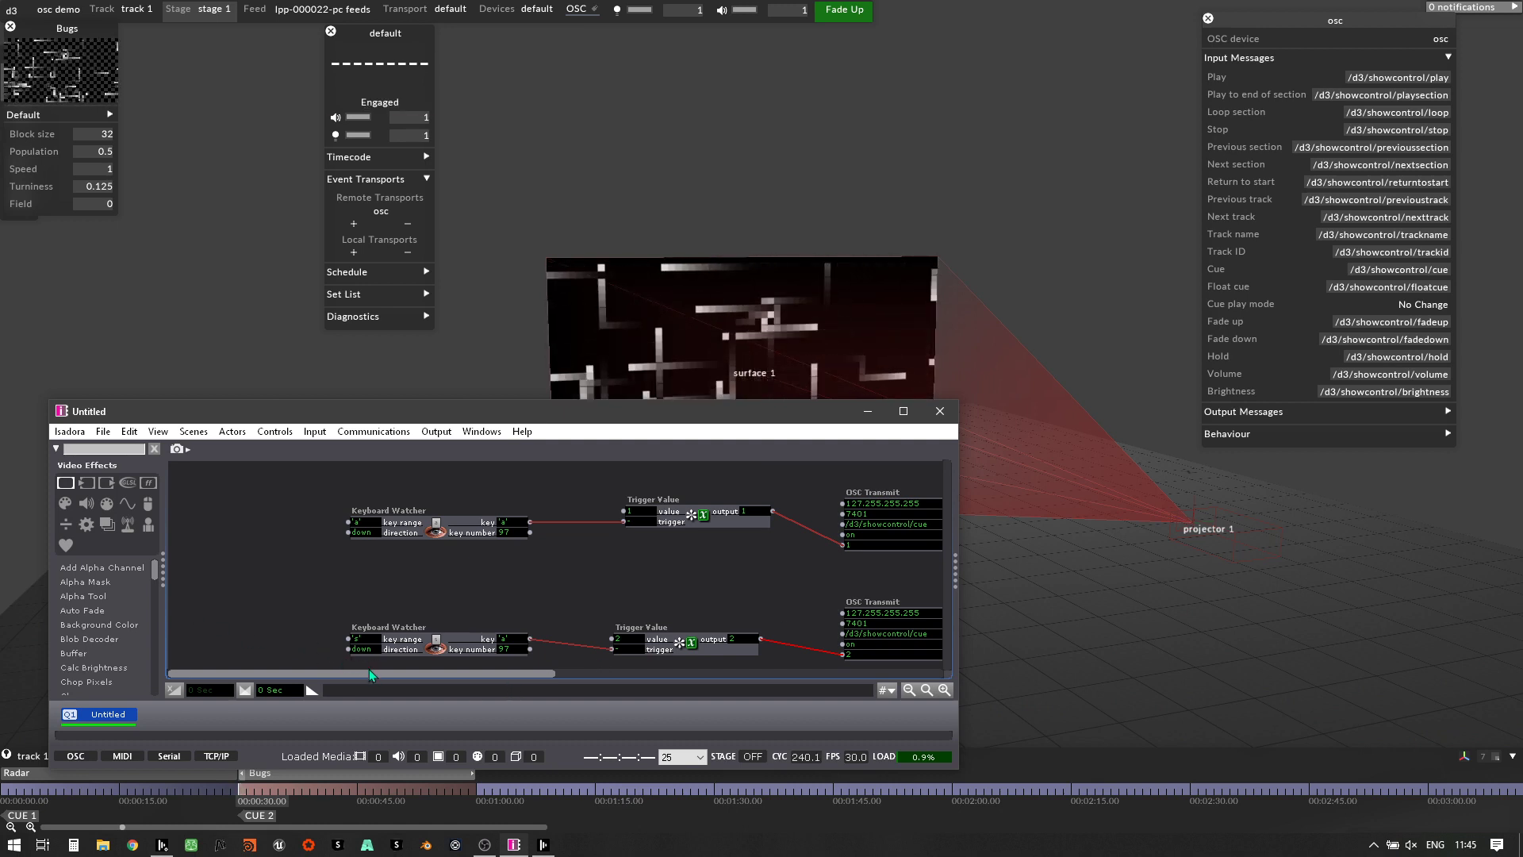
{"action": "left_click_drag", "start_coordinate": [488, 675], "coordinate": [637, 679]}
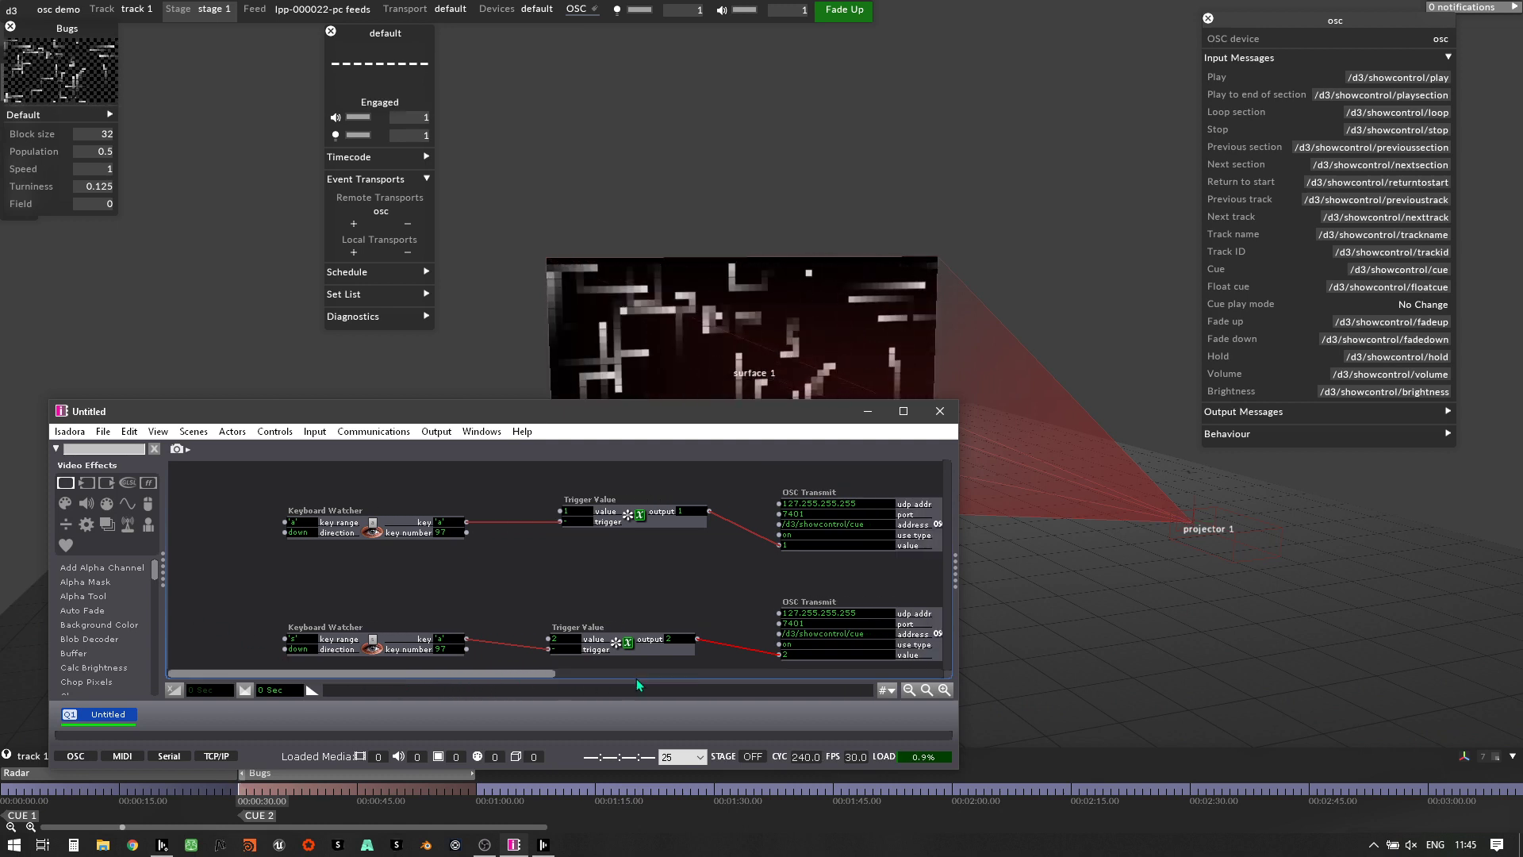
{"action": "left_click_drag", "start_coordinate": [591, 419], "coordinate": [605, 379]}
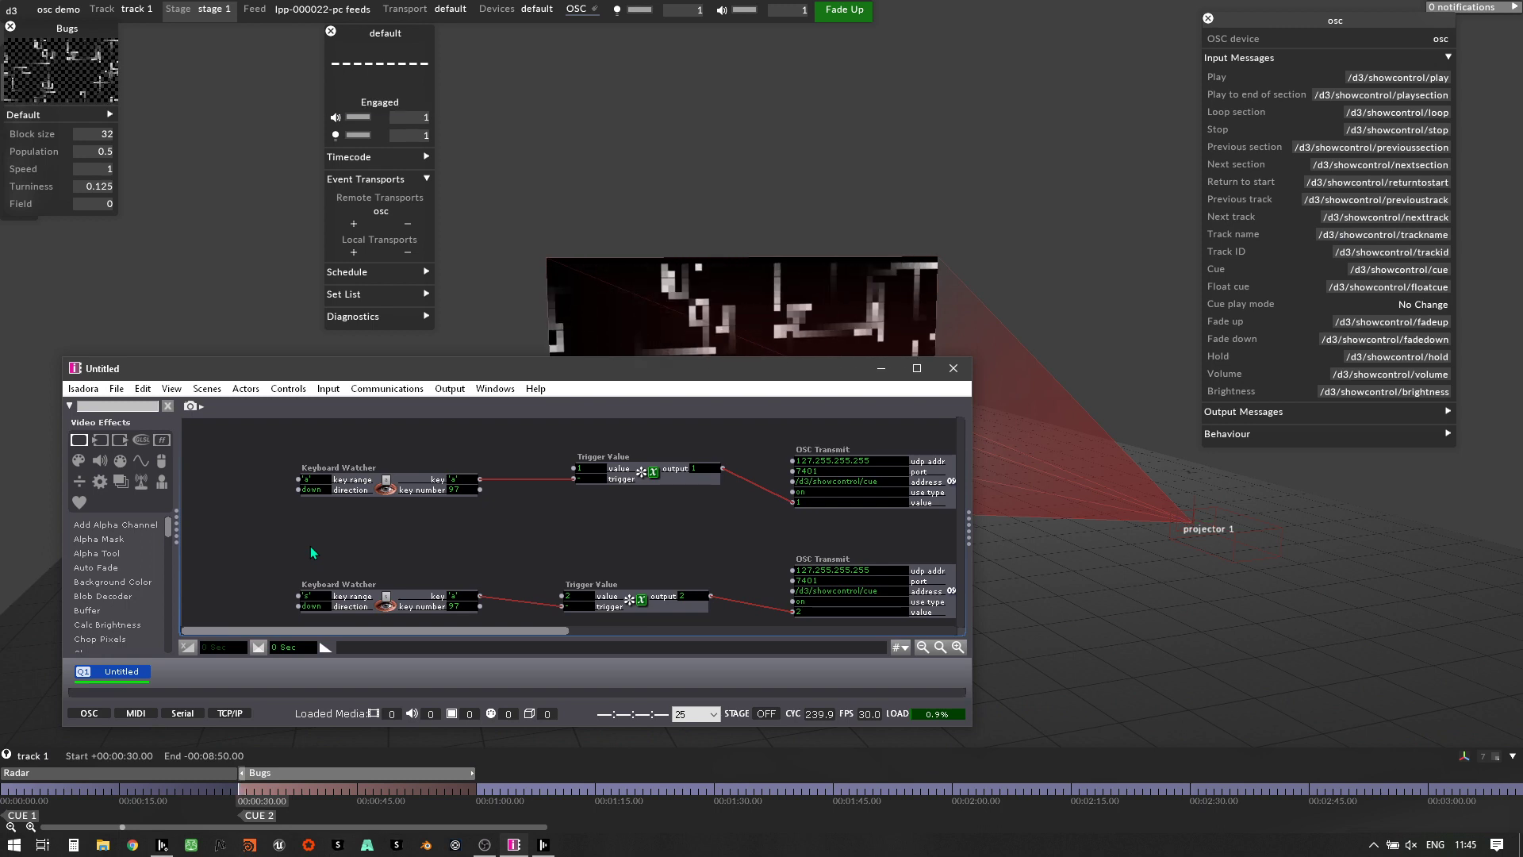
Alternate the a and s keys to send cues 1 and 2, toggling Radar and Bugs, ending on Bugs.
{"action": "key", "text": "s"}
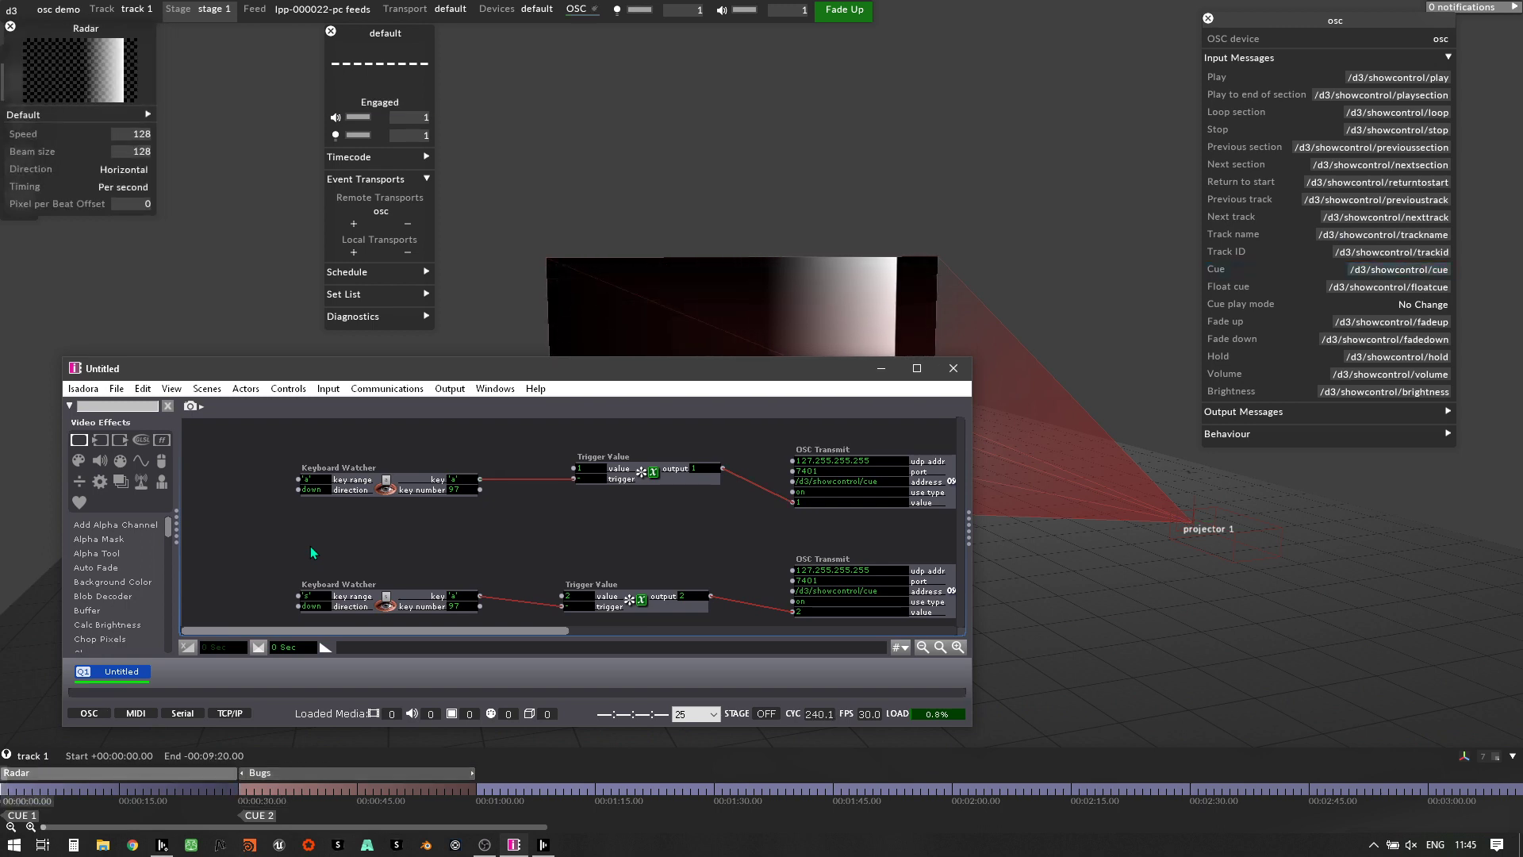
{"action": "key", "text": "a"}
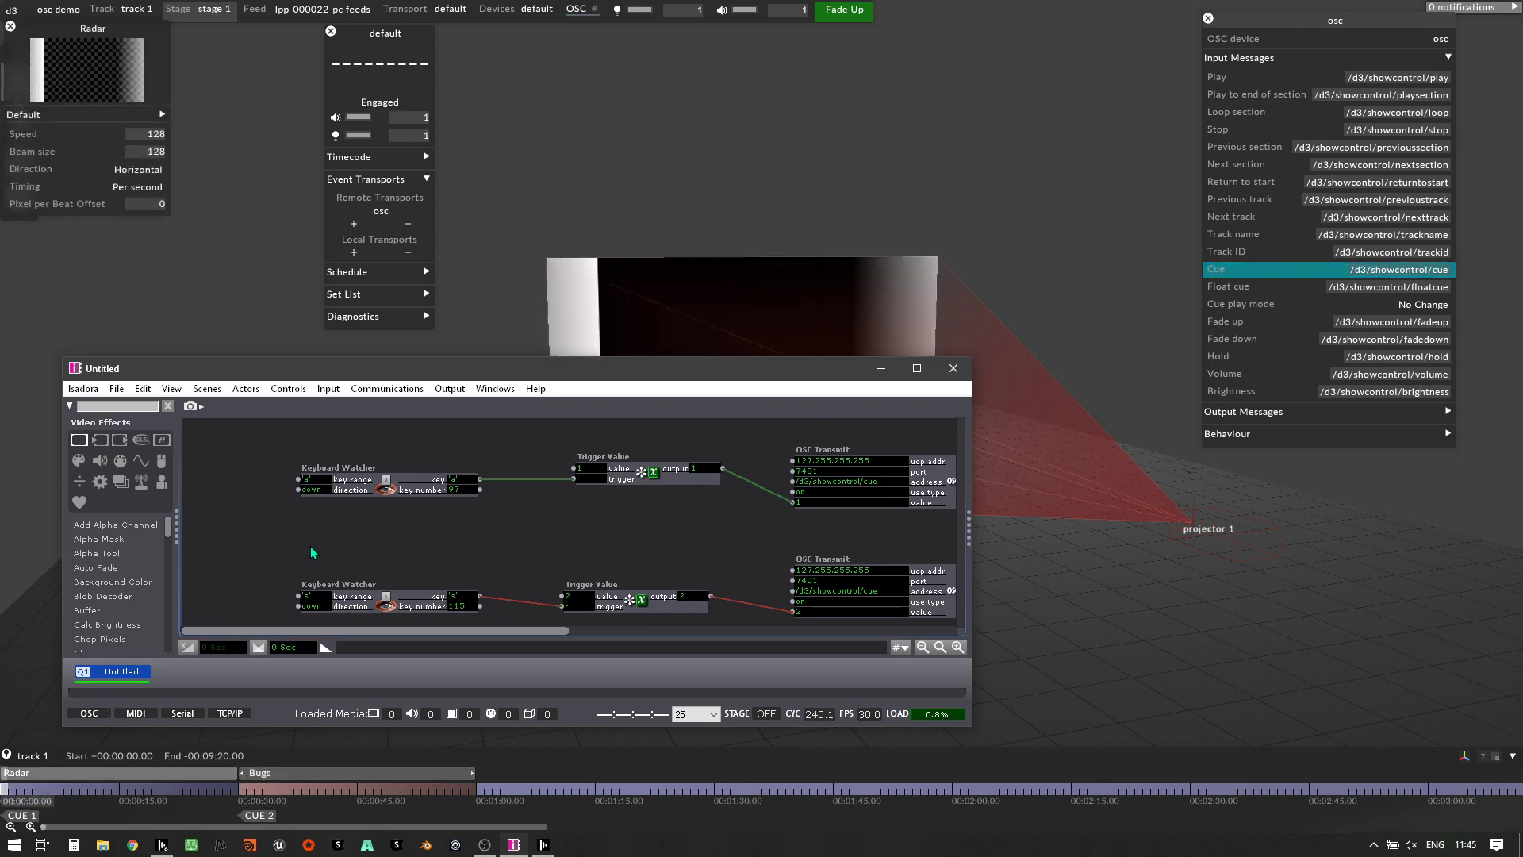
{"action": "key", "text": "s"}
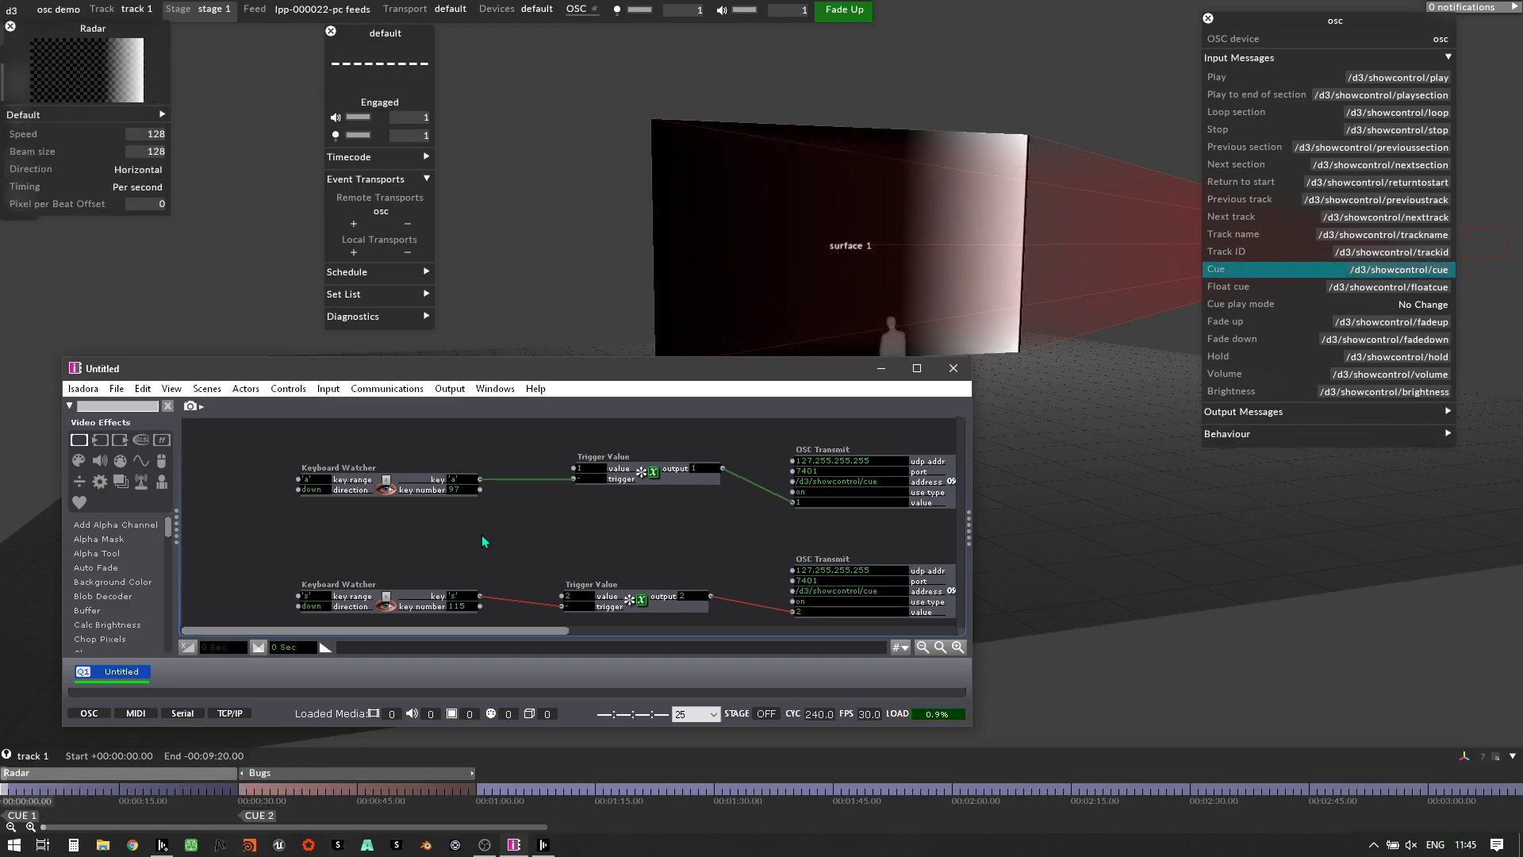
{"action": "key", "text": "s"}
{"action": "key", "text": "a"}
{"action": "key", "text": "s"}
{"action": "key", "text": "a"}
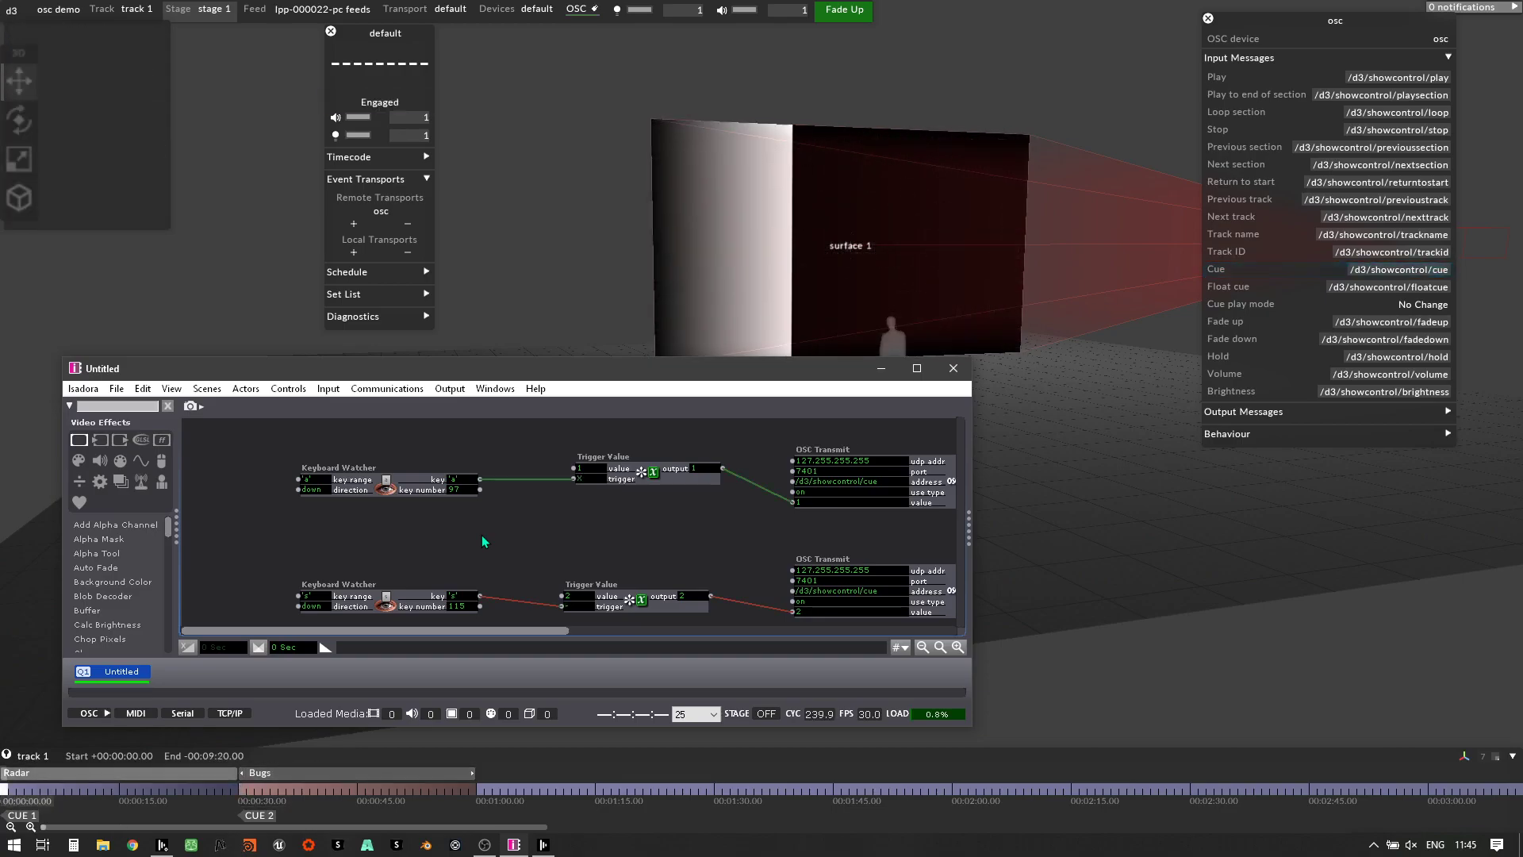
{"action": "key", "text": "s"}
{"action": "key", "text": "a"}
{"action": "key", "text": "s"}
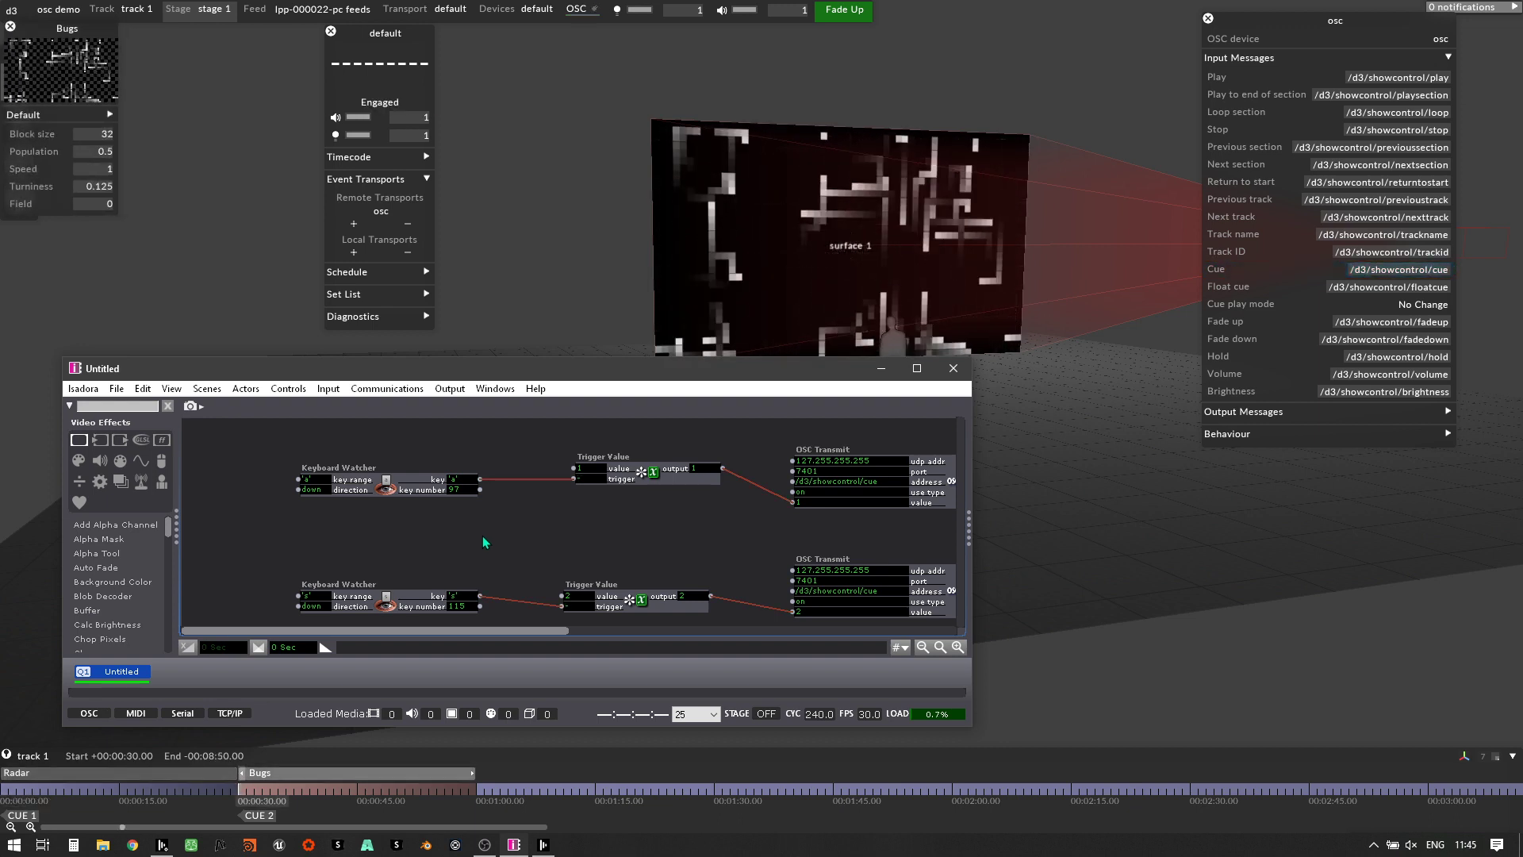
{"action": "left_click_drag", "start_coordinate": [405, 485], "coordinate": [398, 486]}
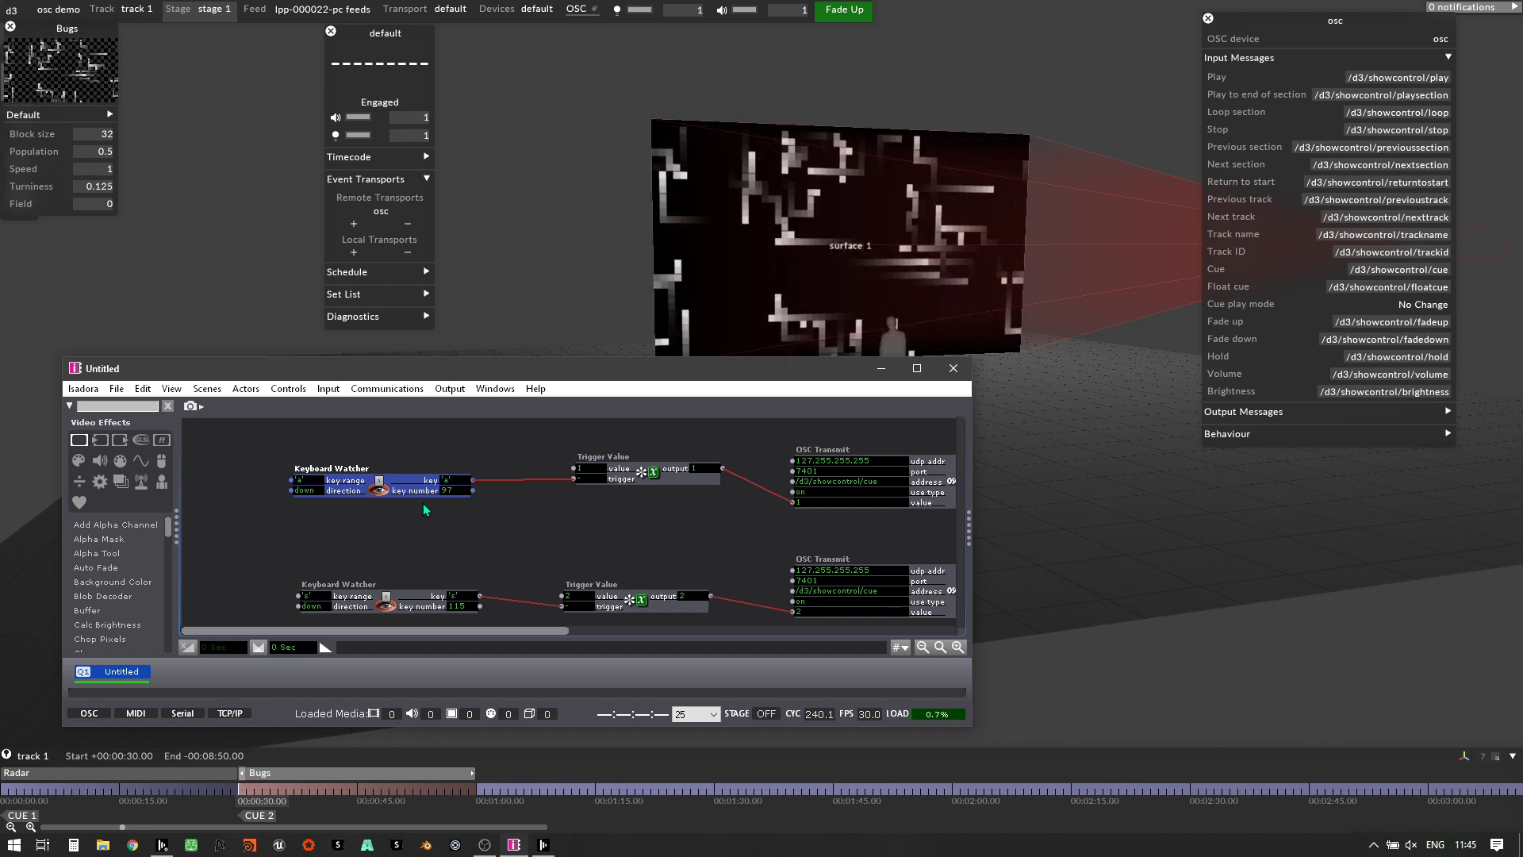
{"action": "left_click_drag", "start_coordinate": [570, 437], "coordinate": [940, 607]}
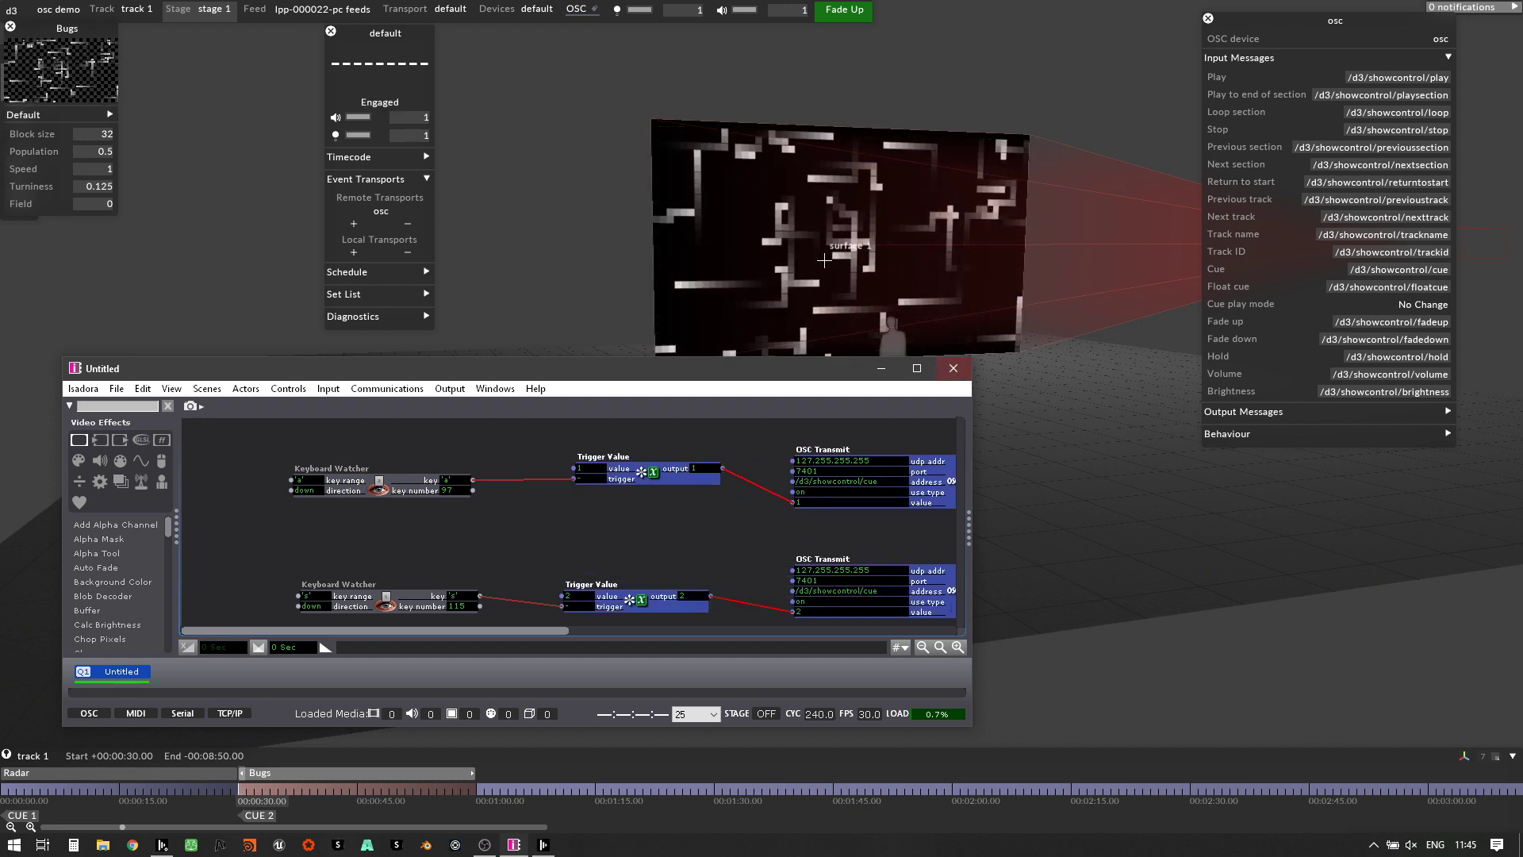